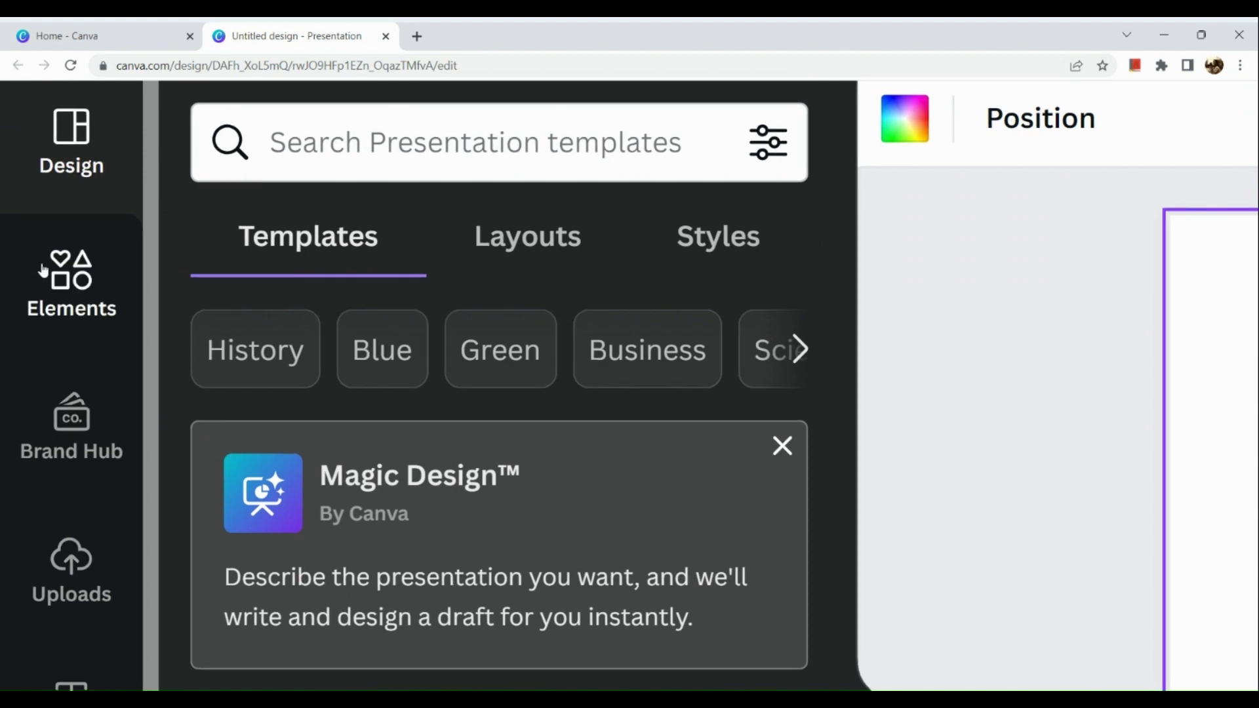
# Zoom the browser back to 100% and return the left sidebar to Design.
pyautogui.scroll(-5, 43, 269)
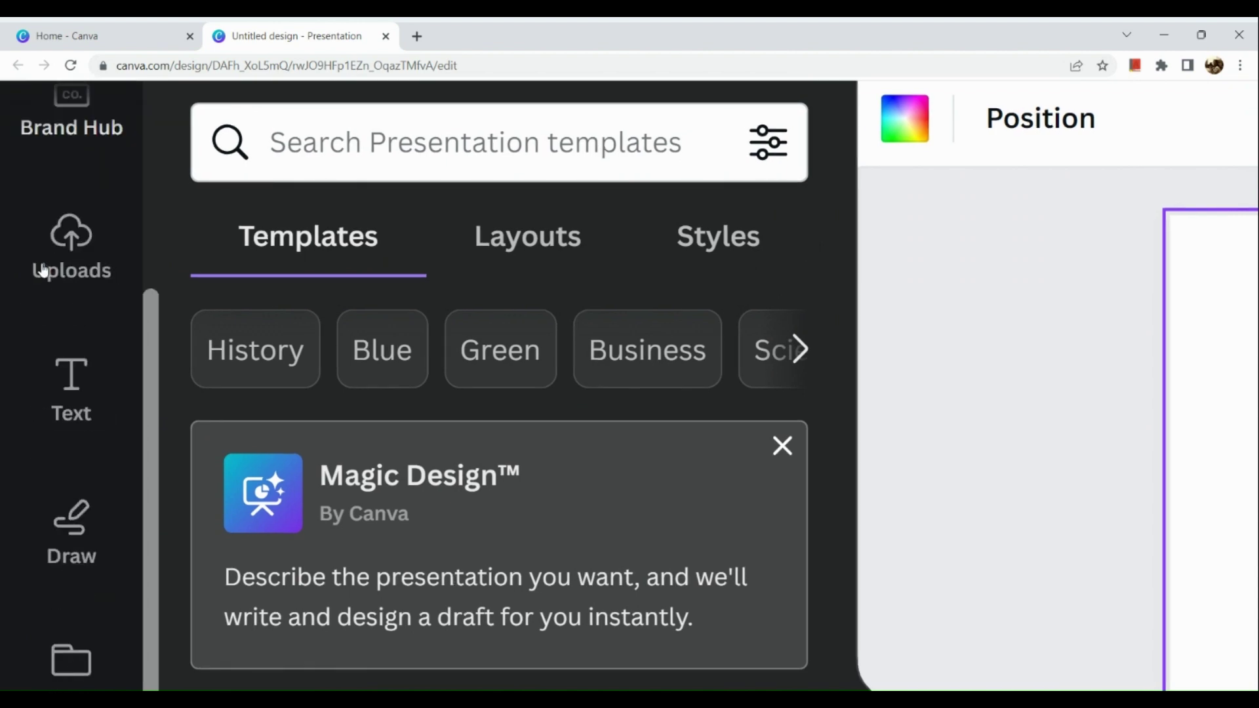
pyautogui.scroll(-3, 42, 270)
pyautogui.scroll(-1, 42, 270)
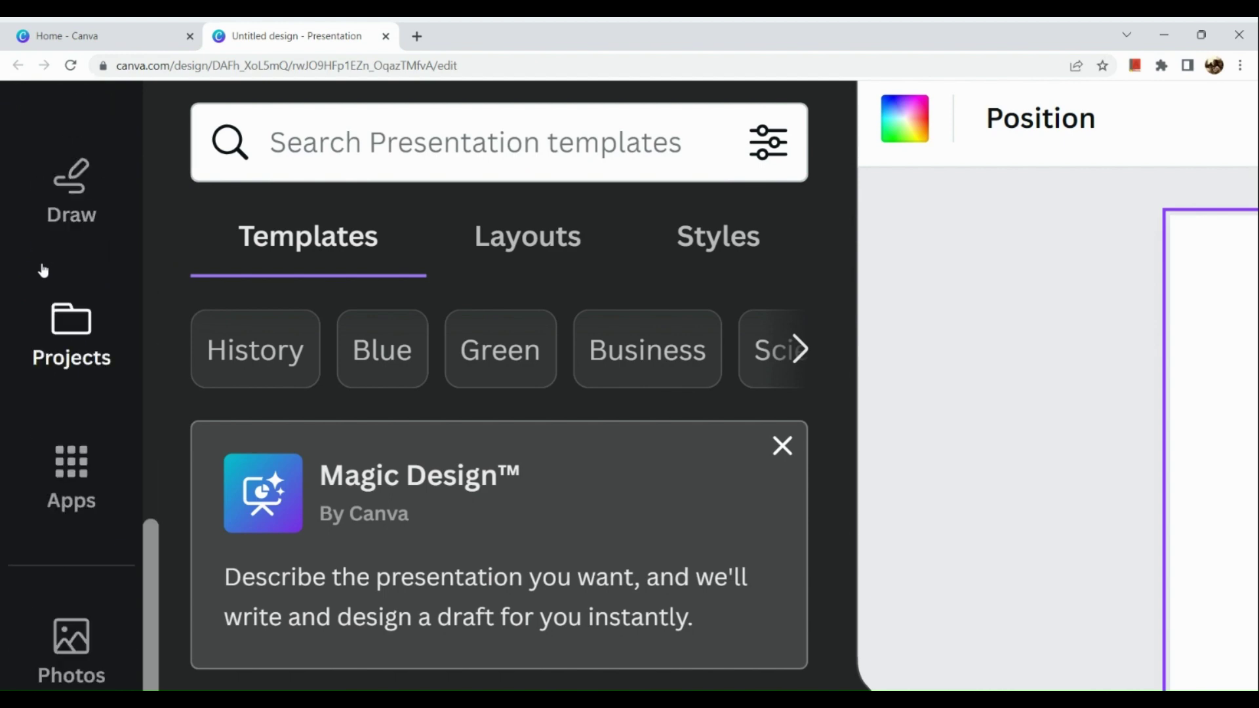
pyautogui.hotkey('ctrl', '-')
pyautogui.hotkey('ctrl', '-')
pyautogui.hotkey('ctrl', '-')
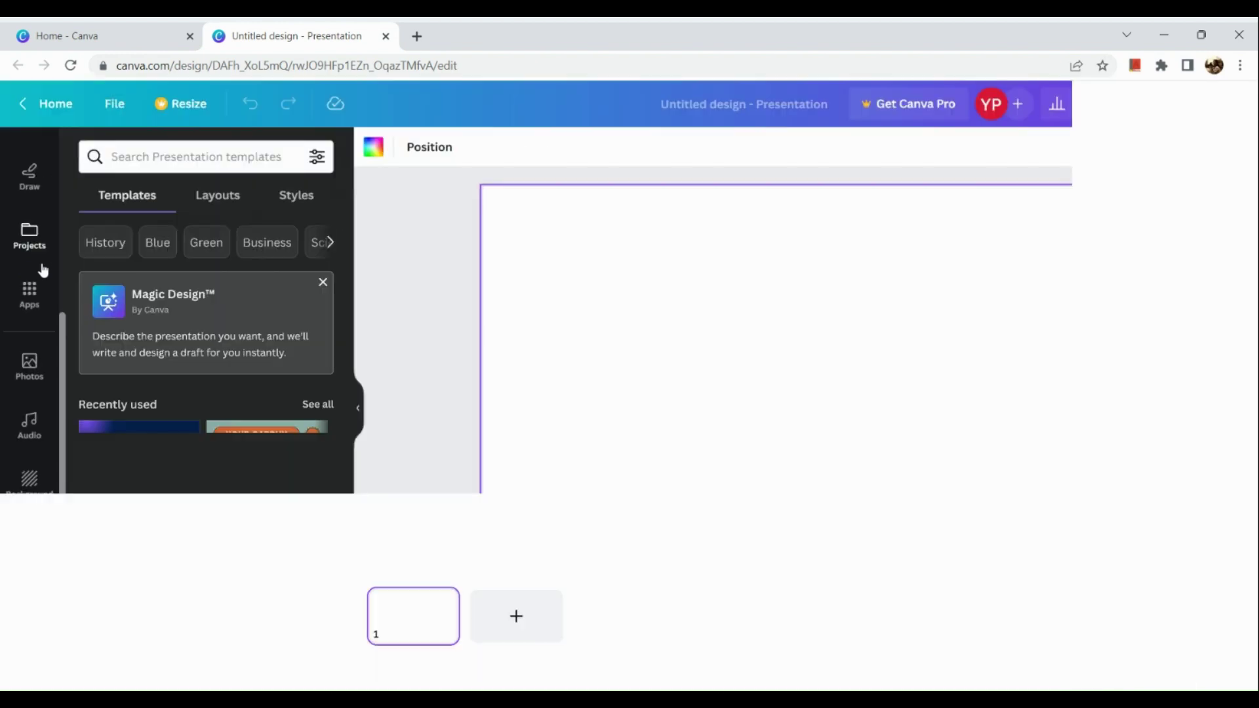
pyautogui.scroll(3, 42, 269)
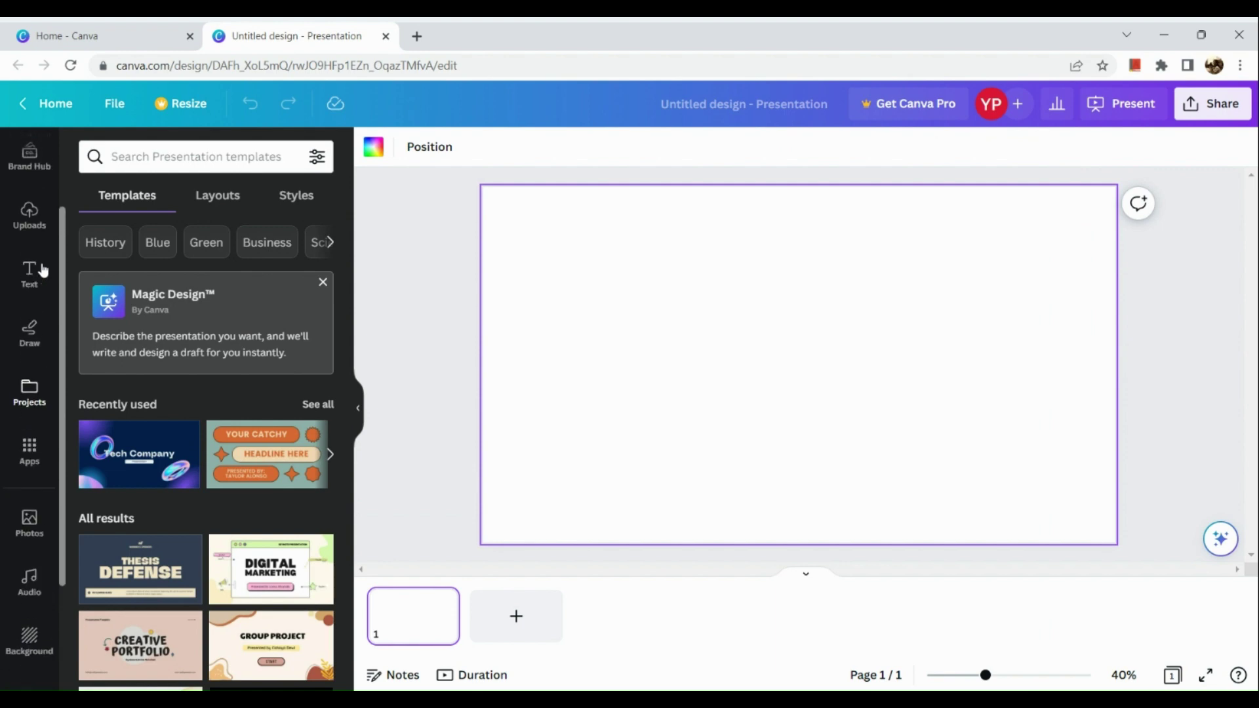
pyautogui.scroll(1, 43, 270)
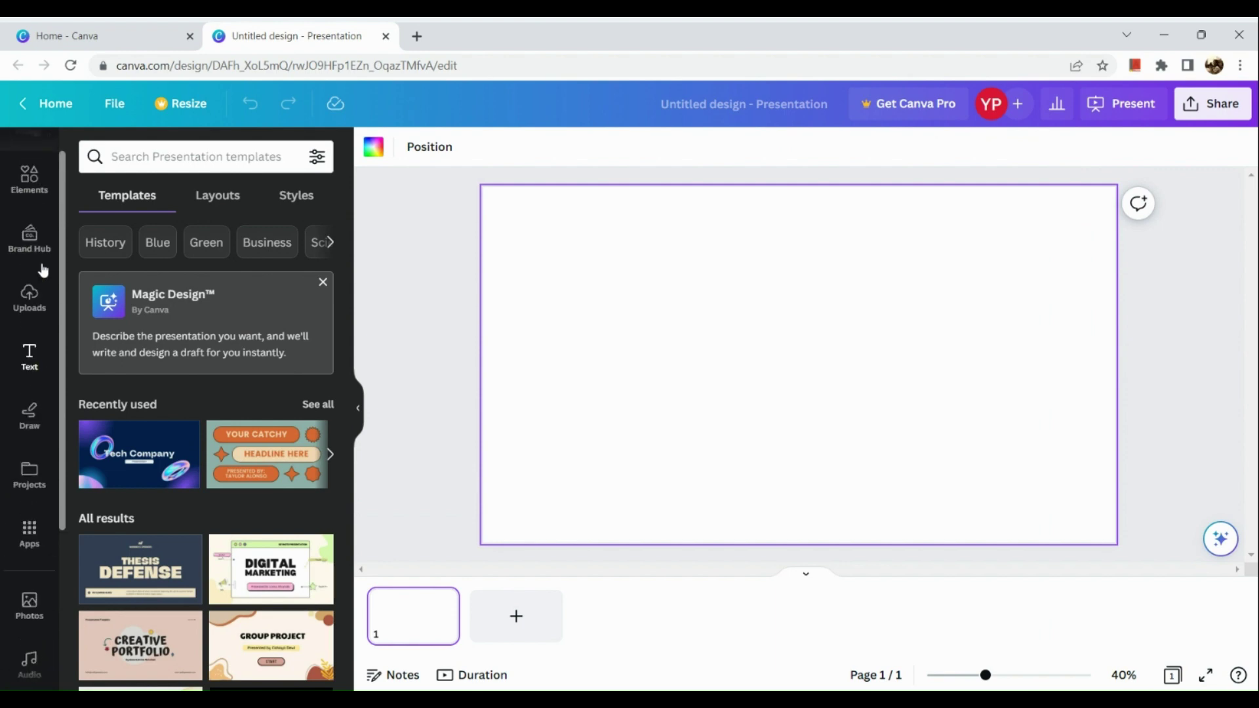
pyautogui.scroll(1, 39, 228)
# Search Elements for 'school' and filter the results to Graphics.
pyautogui.click(38, 226)
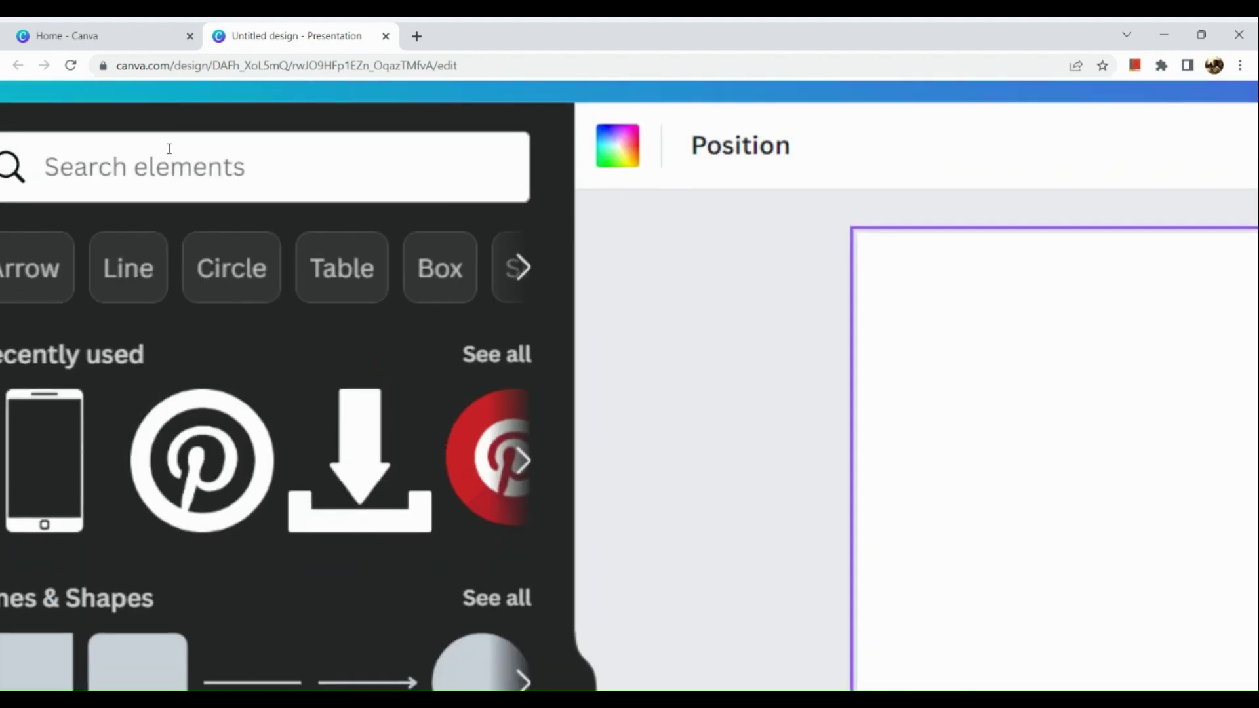
pyautogui.click(169, 149)
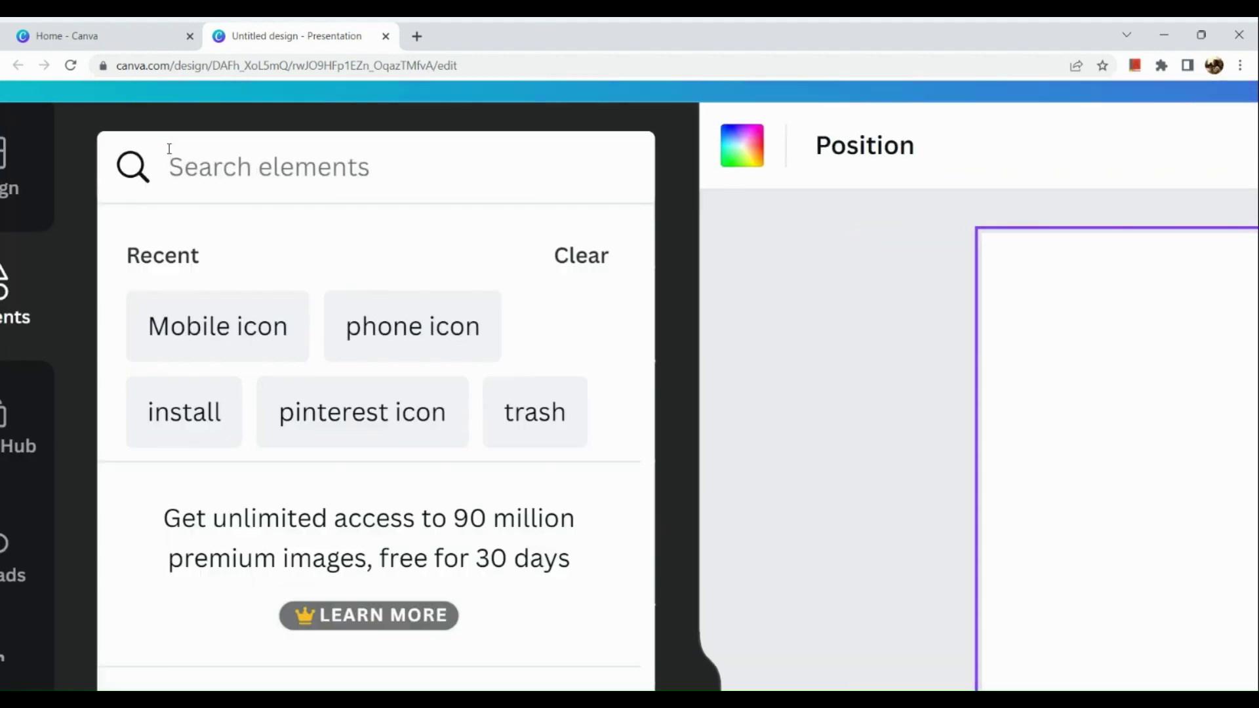
pyautogui.write('schoo')
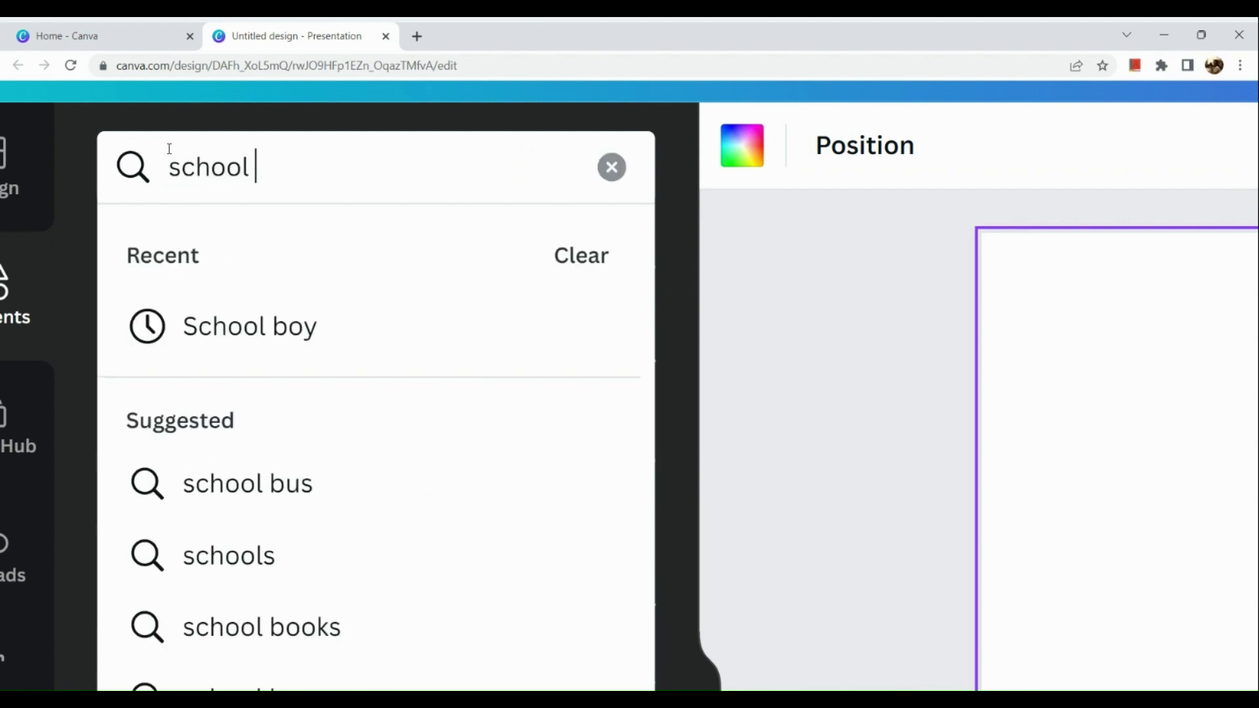
pyautogui.write('l')
pyautogui.press('Return')
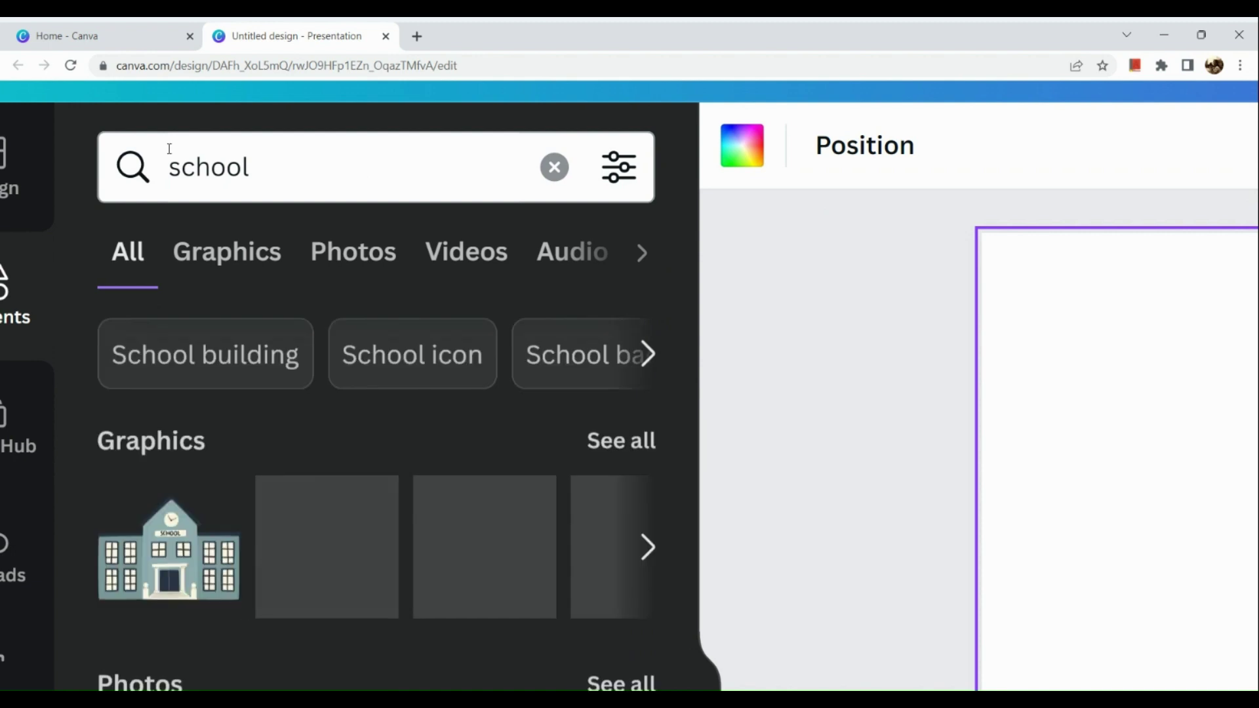
pyautogui.click(225, 256)
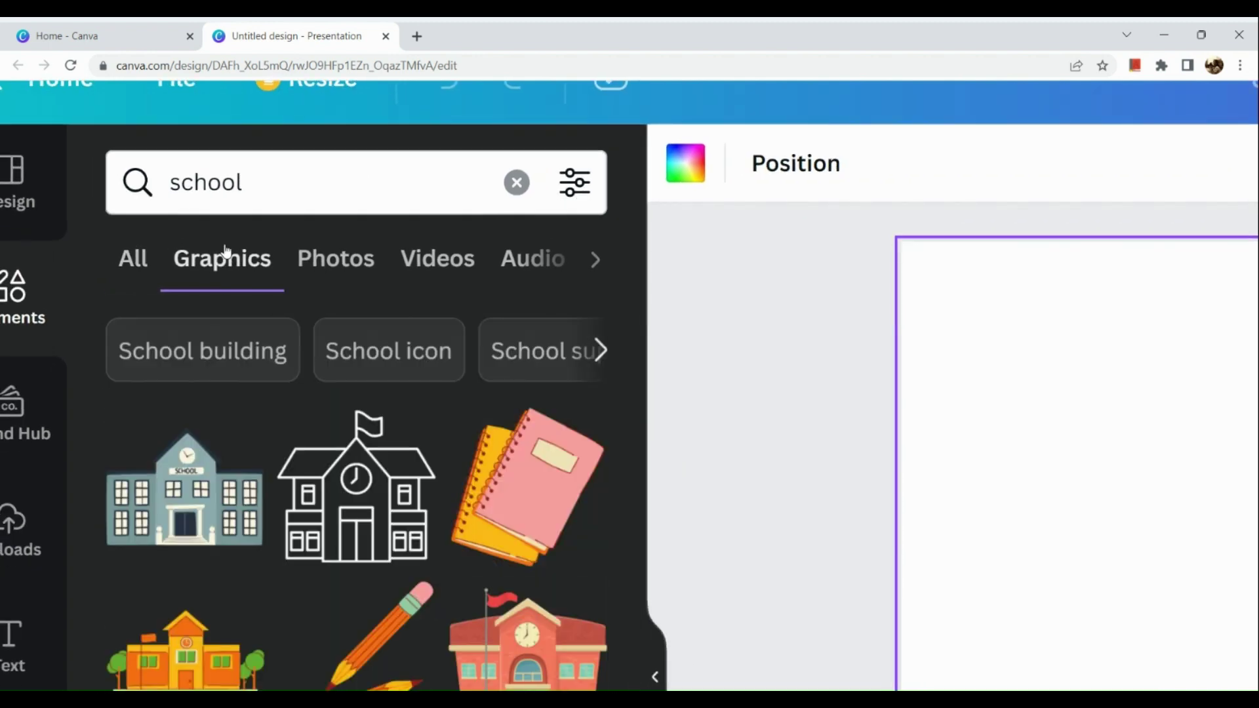
# Browse through the 'school' graphics results.
pyautogui.scroll(-2, 266, 450)
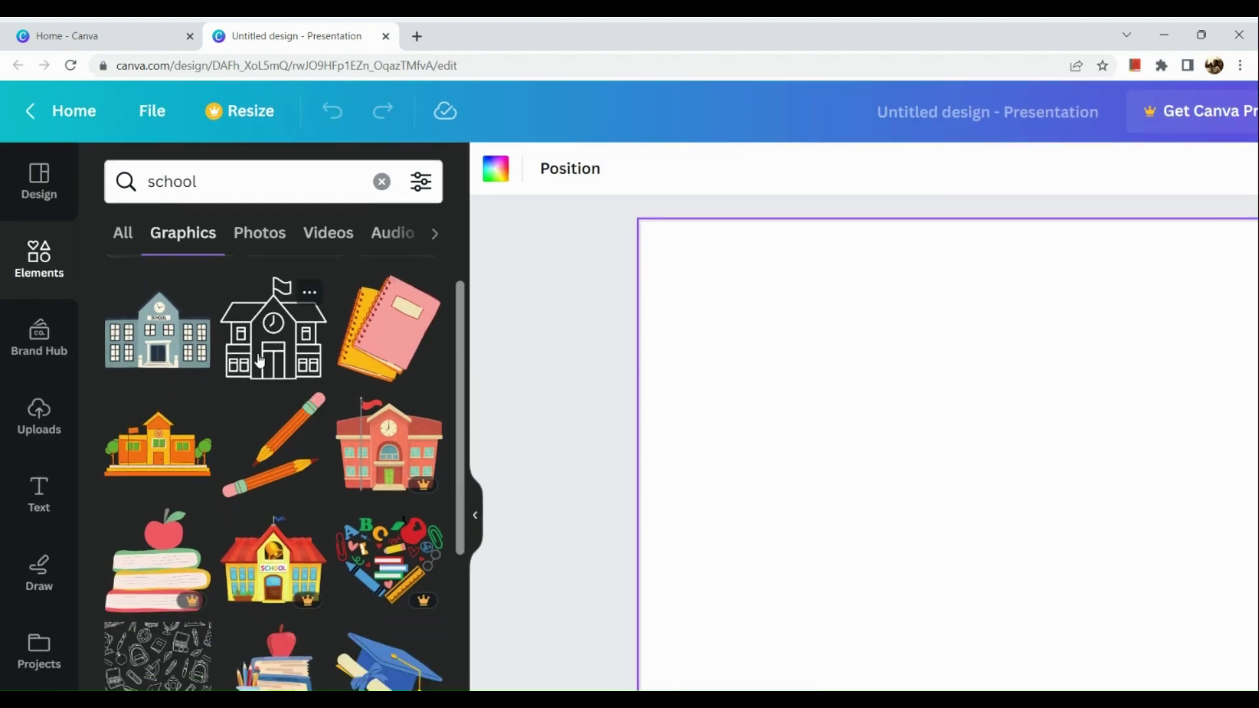
pyautogui.scroll(-3, 263, 358)
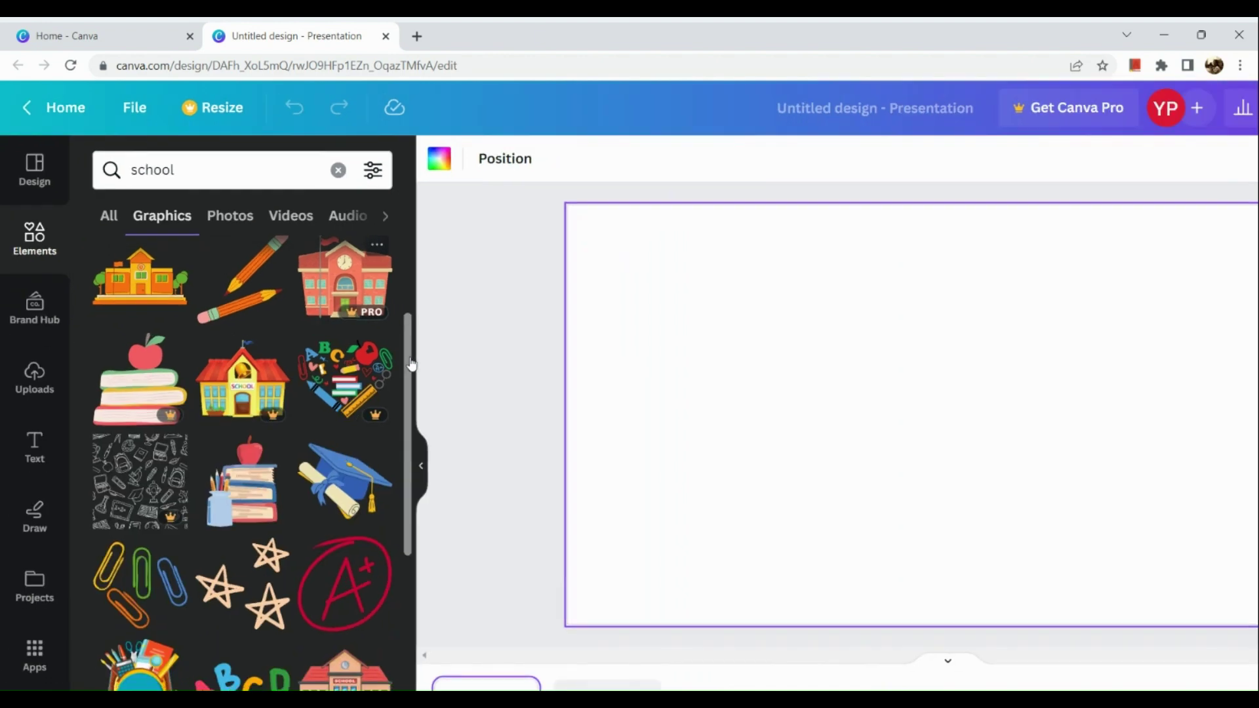
pyautogui.scroll(-2, 297, 505)
pyautogui.scroll(-1, 296, 505)
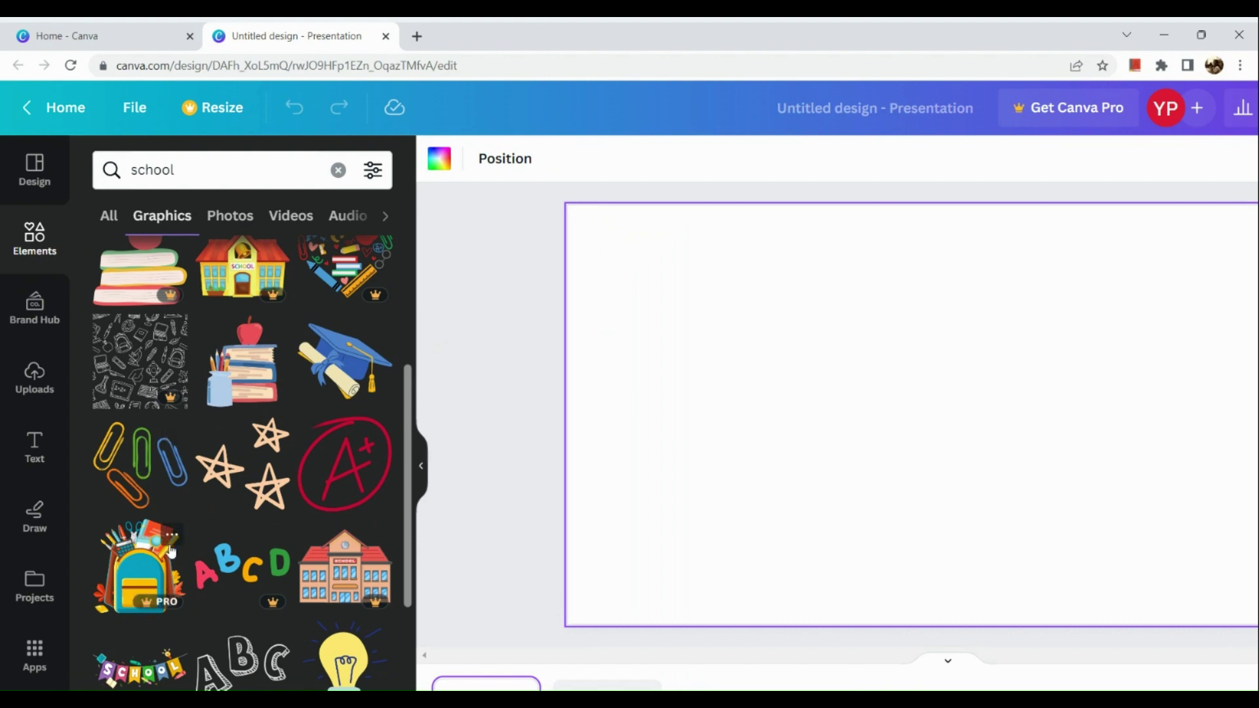
pyautogui.scroll(-1, 143, 480)
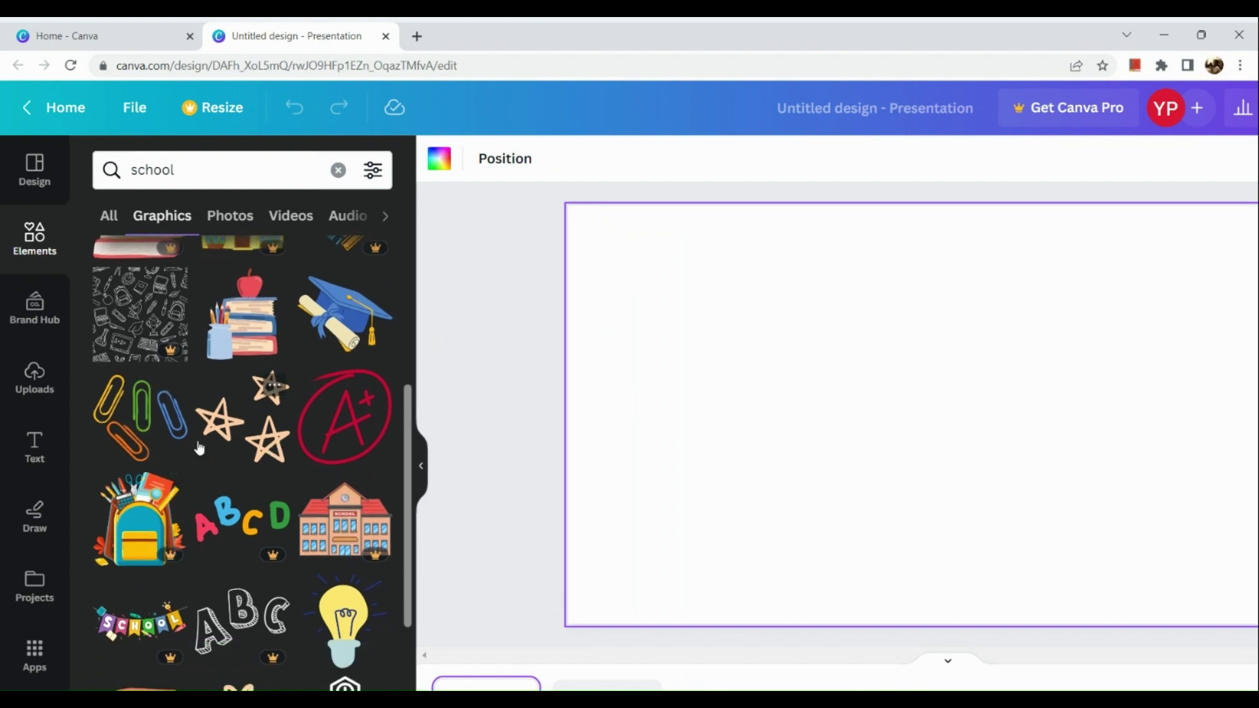
pyautogui.scroll(-2, 164, 442)
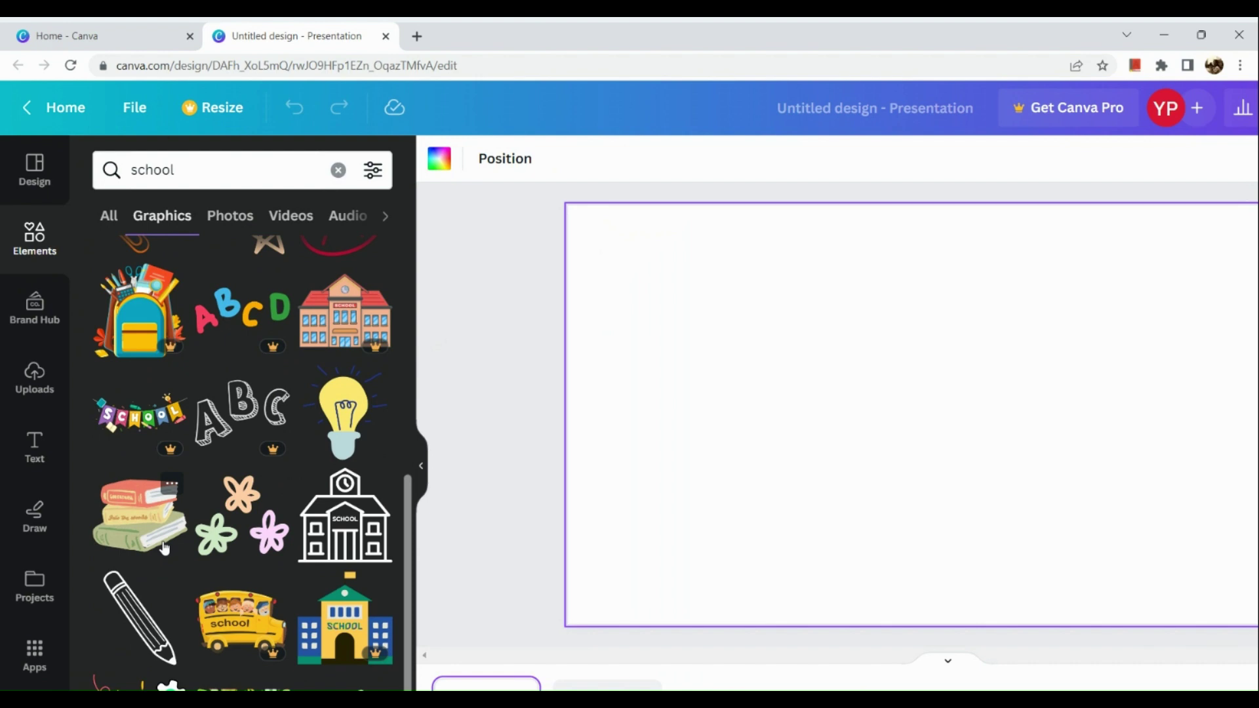
pyautogui.scroll(1, 164, 548)
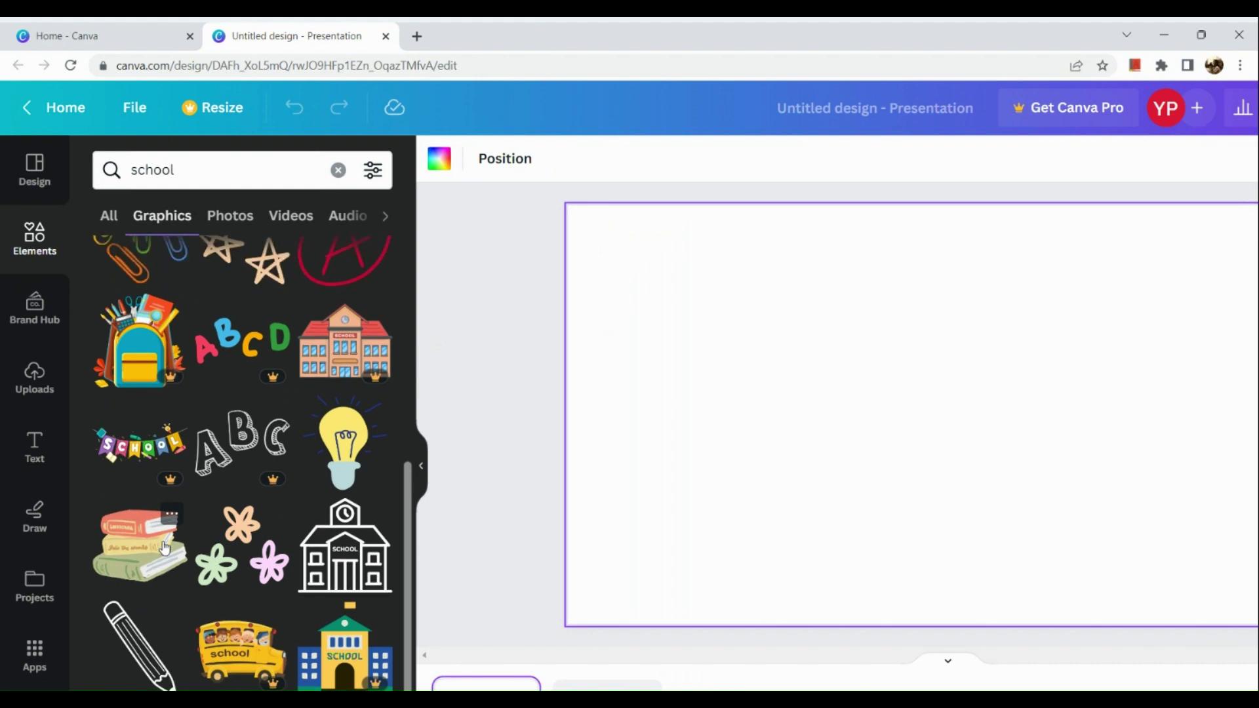
pyautogui.scroll(-5, 164, 548)
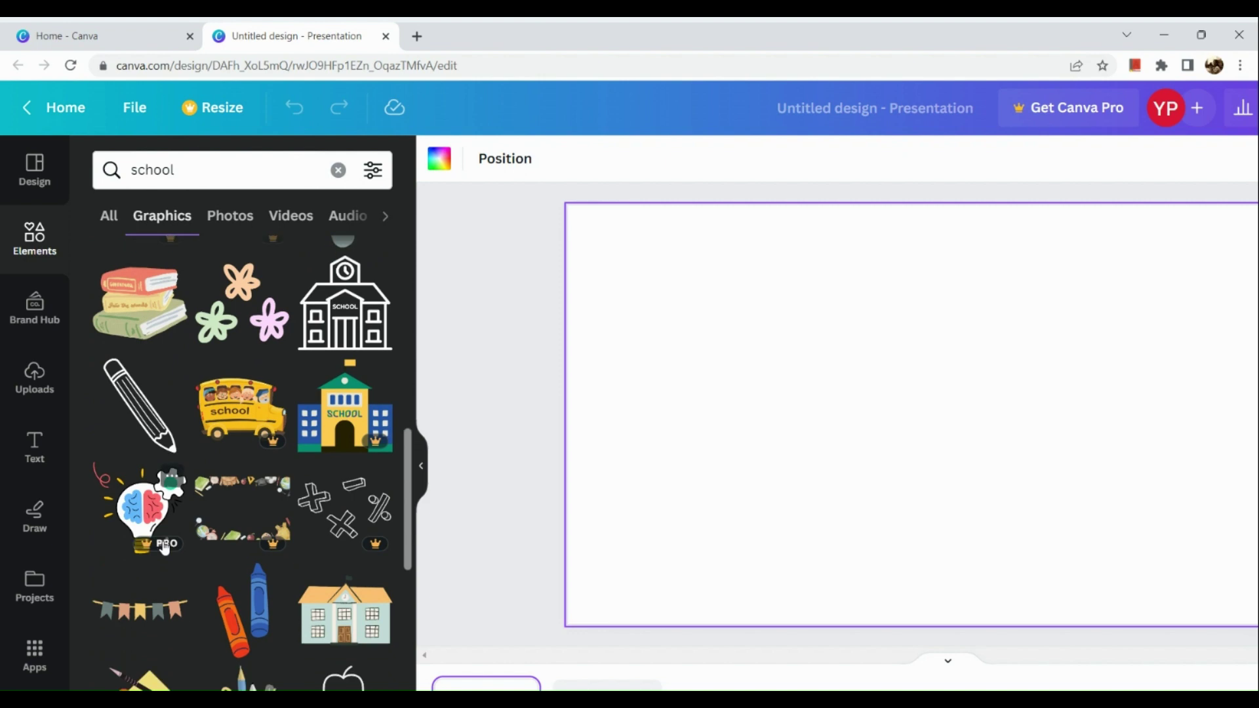
pyautogui.scroll(-3, 326, 515)
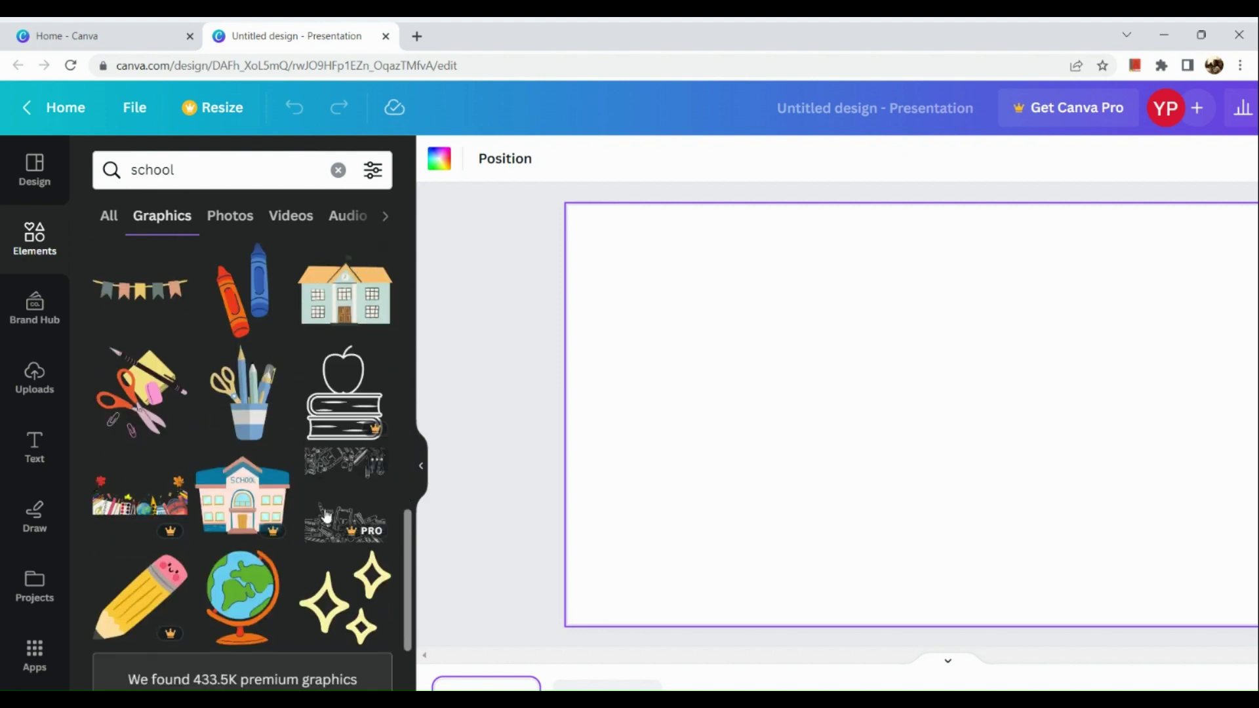
pyautogui.scroll(7, 326, 514)
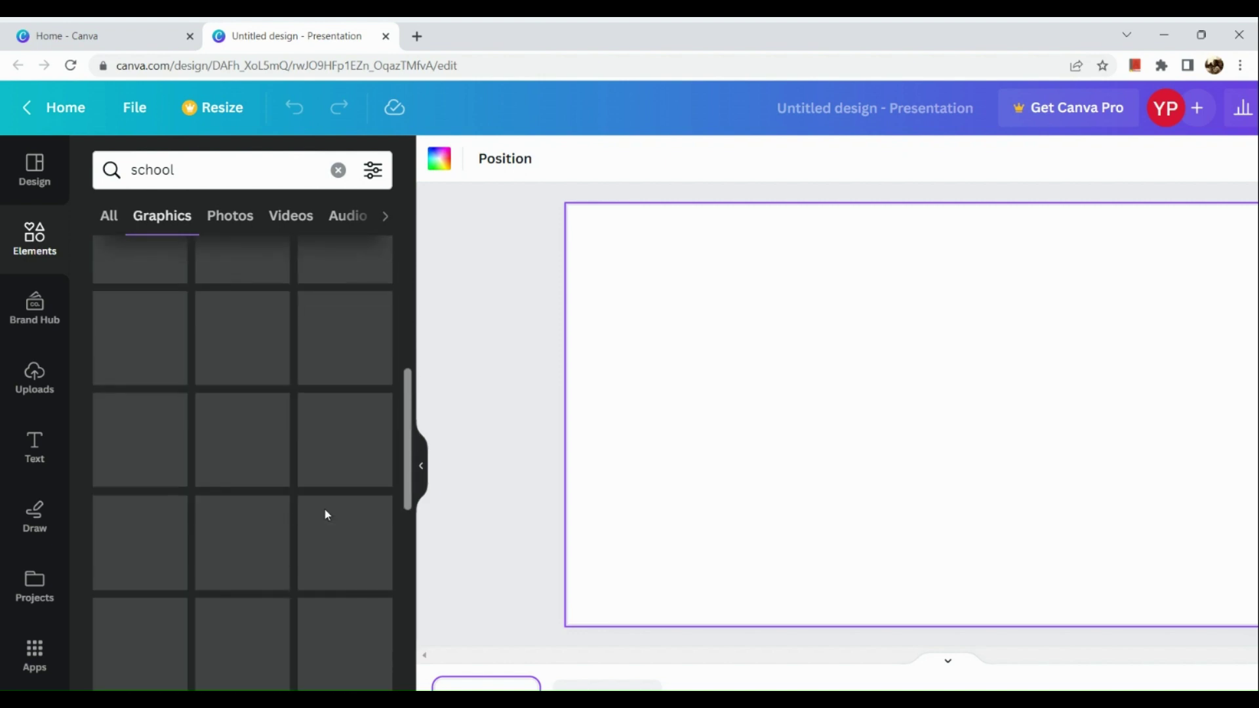
pyautogui.scroll(1, 326, 514)
pyautogui.scroll(4, 326, 515)
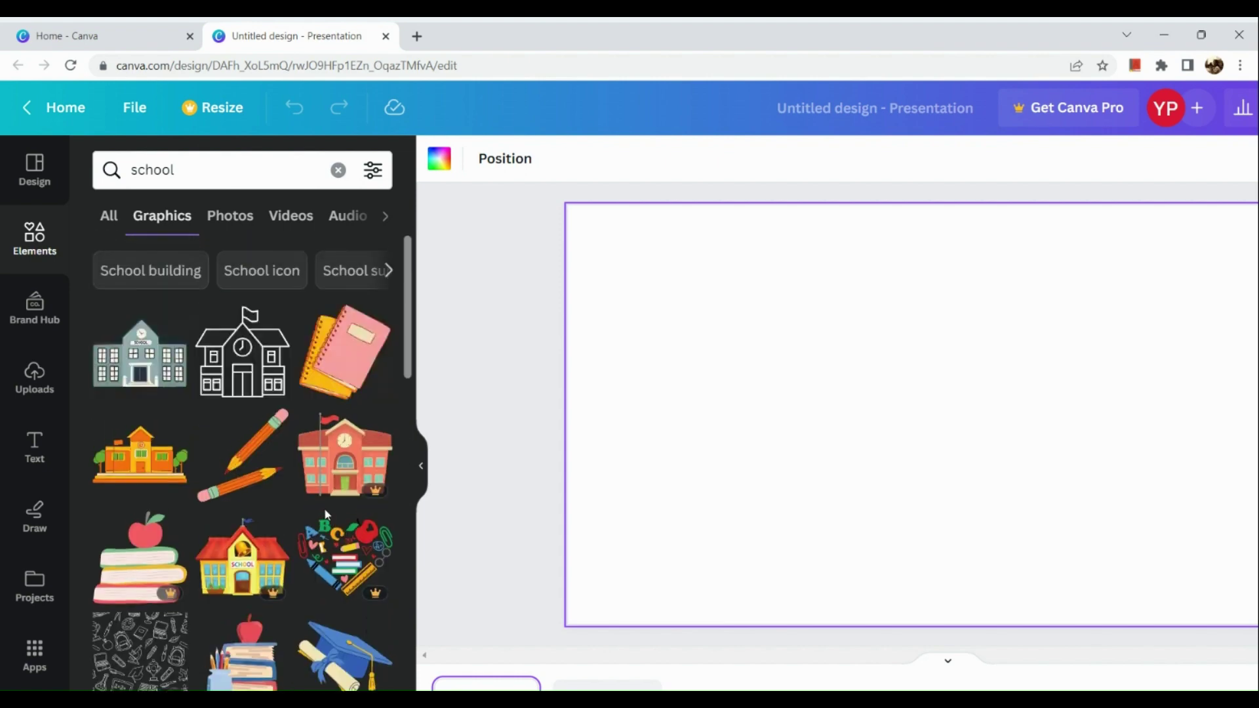
pyautogui.scroll(-1, 263, 382)
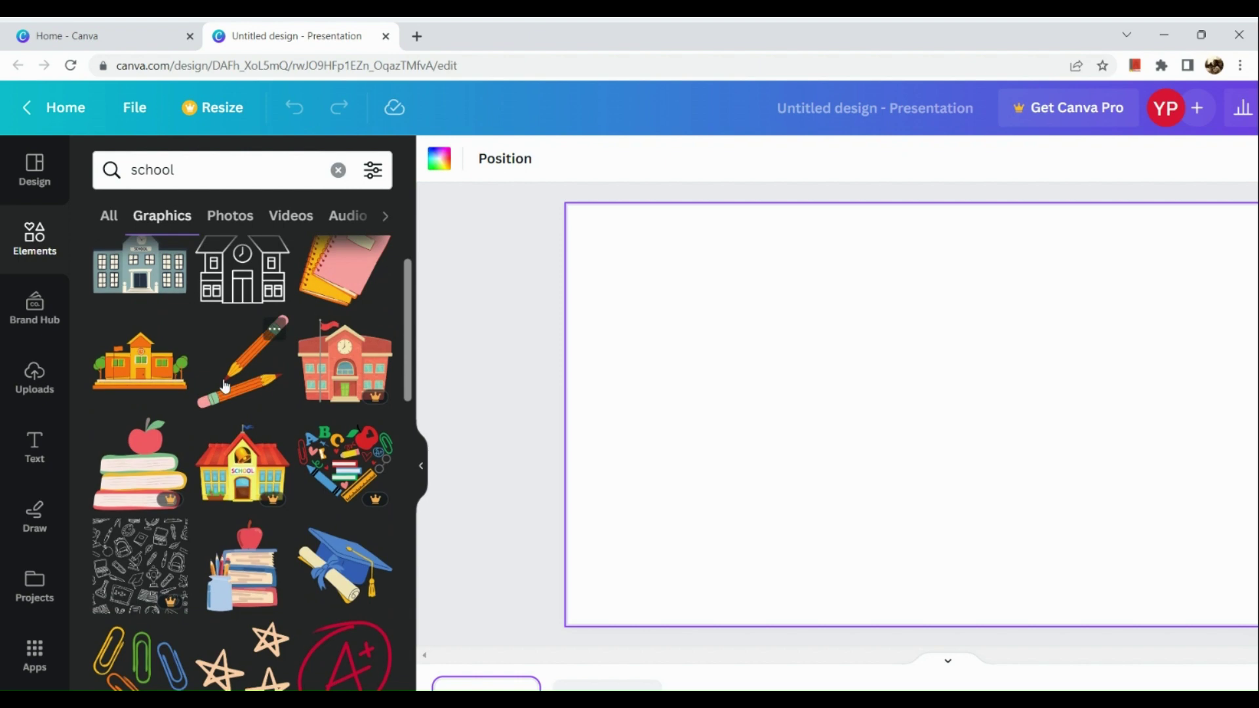
# Add the orange school graphic, enlarge it and place it right of centre.
pyautogui.click(157, 376)
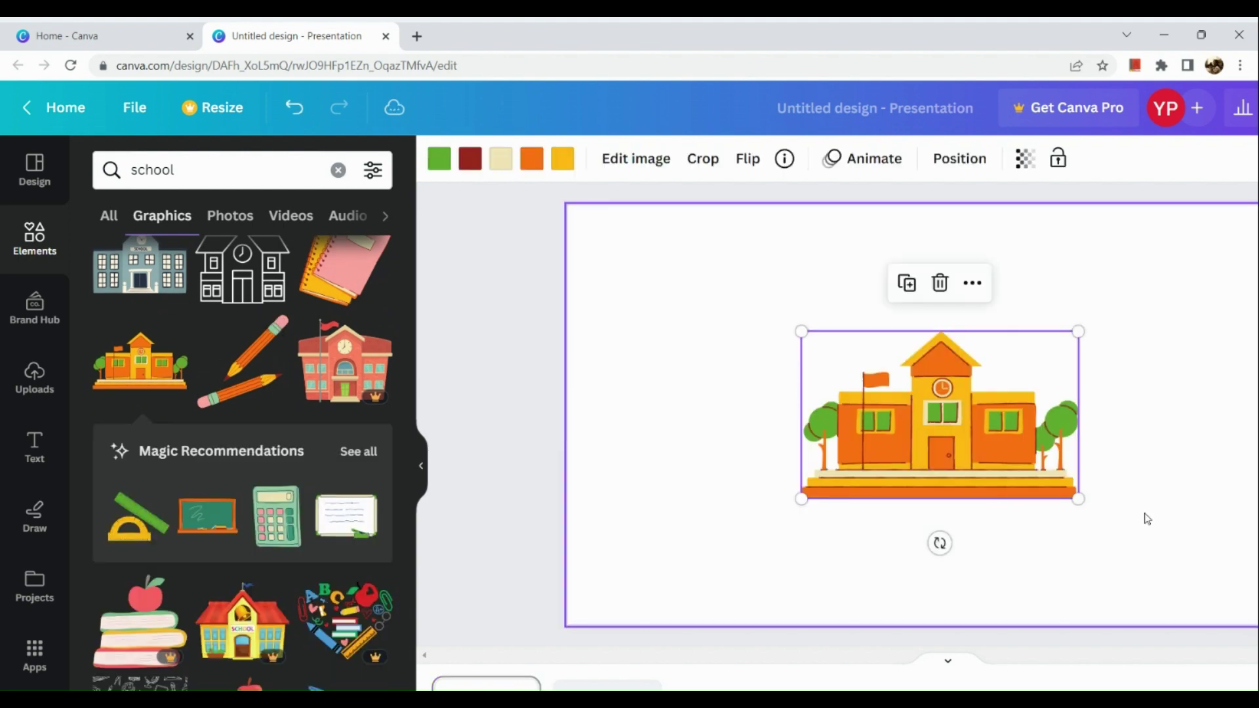
pyautogui.moveTo(1081, 501); pyautogui.dragTo(1142, 537)
pyautogui.hscroll(3, 1047, 585)
pyautogui.moveTo(771, 482)
pyautogui.mouseDown()
pyautogui.moveTo(768, 564)
pyautogui.moveTo(762, 486)
pyautogui.mouseUp()
pyautogui.hscroll(-3, 233, 500)
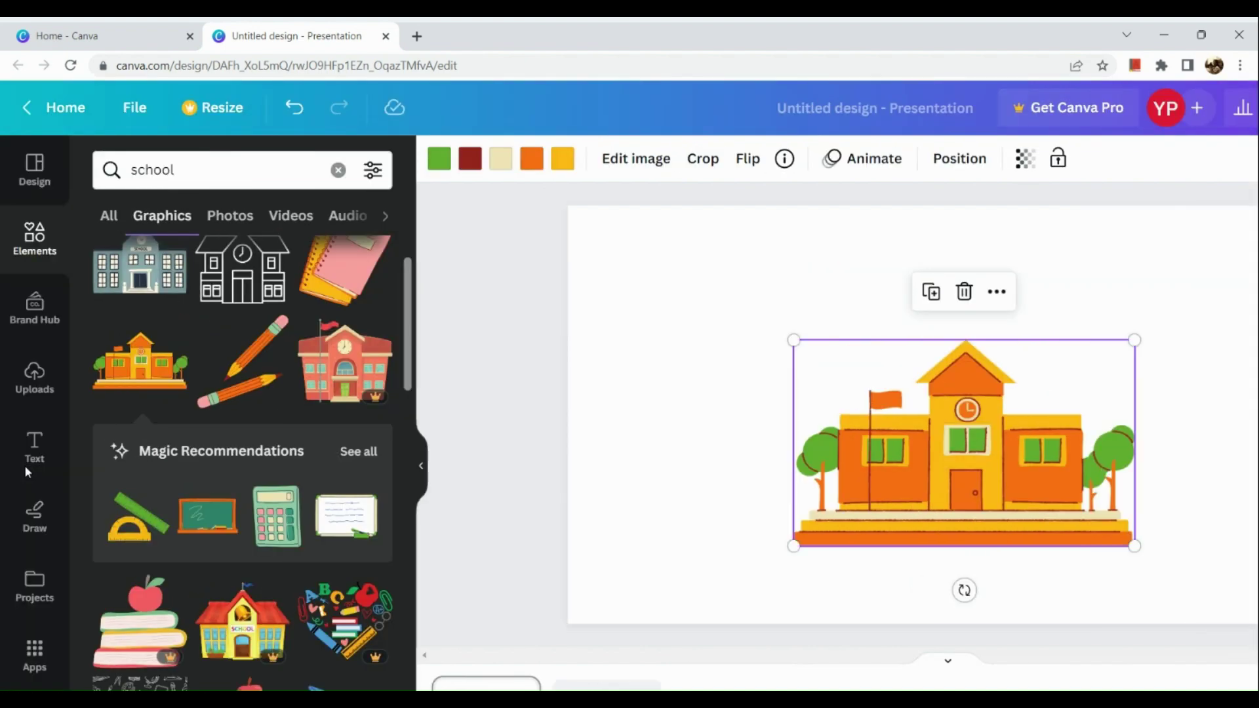
# Clear the 'school' term from the elements search box.
pyautogui.click(196, 164)
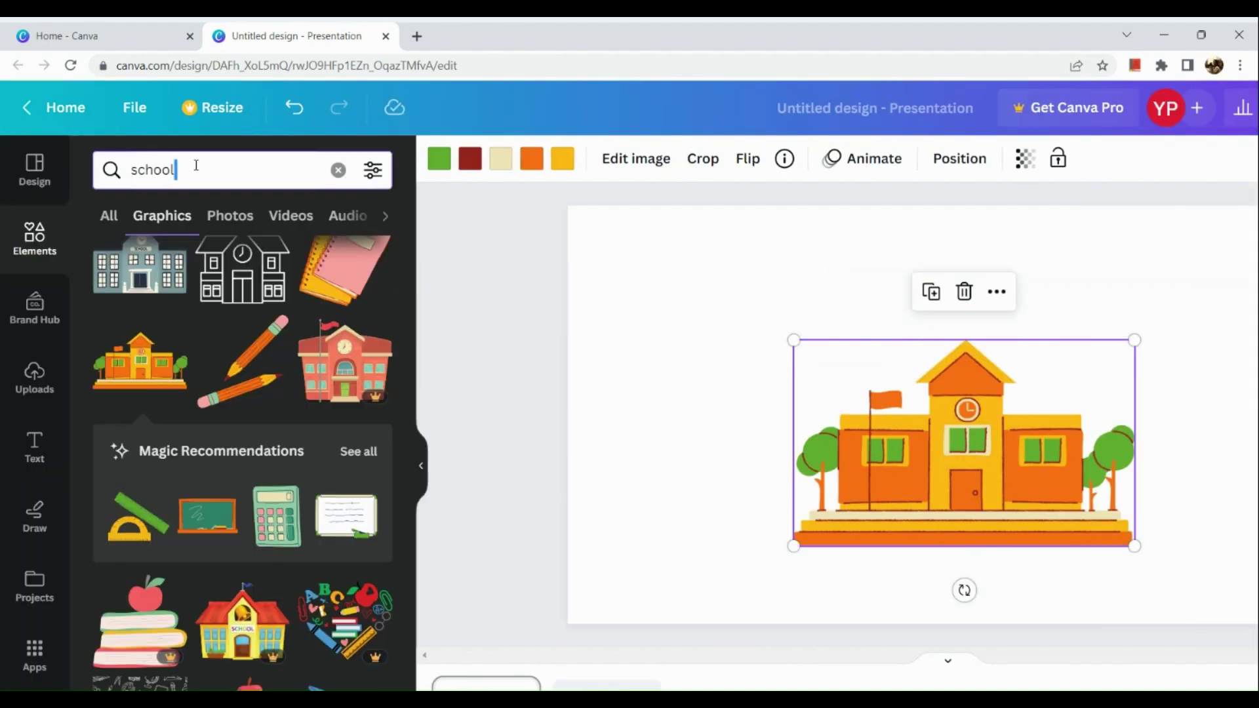
pyautogui.doubleClick(196, 165)
pyautogui.press('BackSpace')
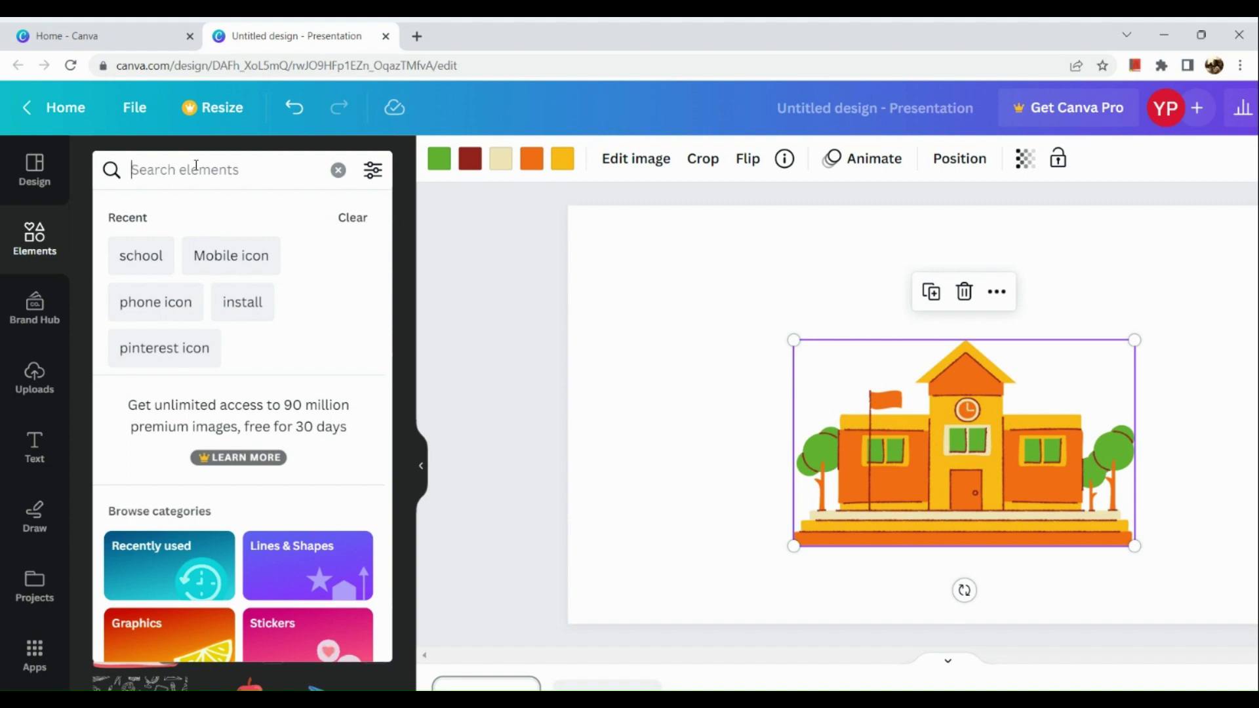
# Set the page background colour to cyan, after briefly trying turquoise.
pyautogui.click(593, 267)
pyautogui.click(586, 265)
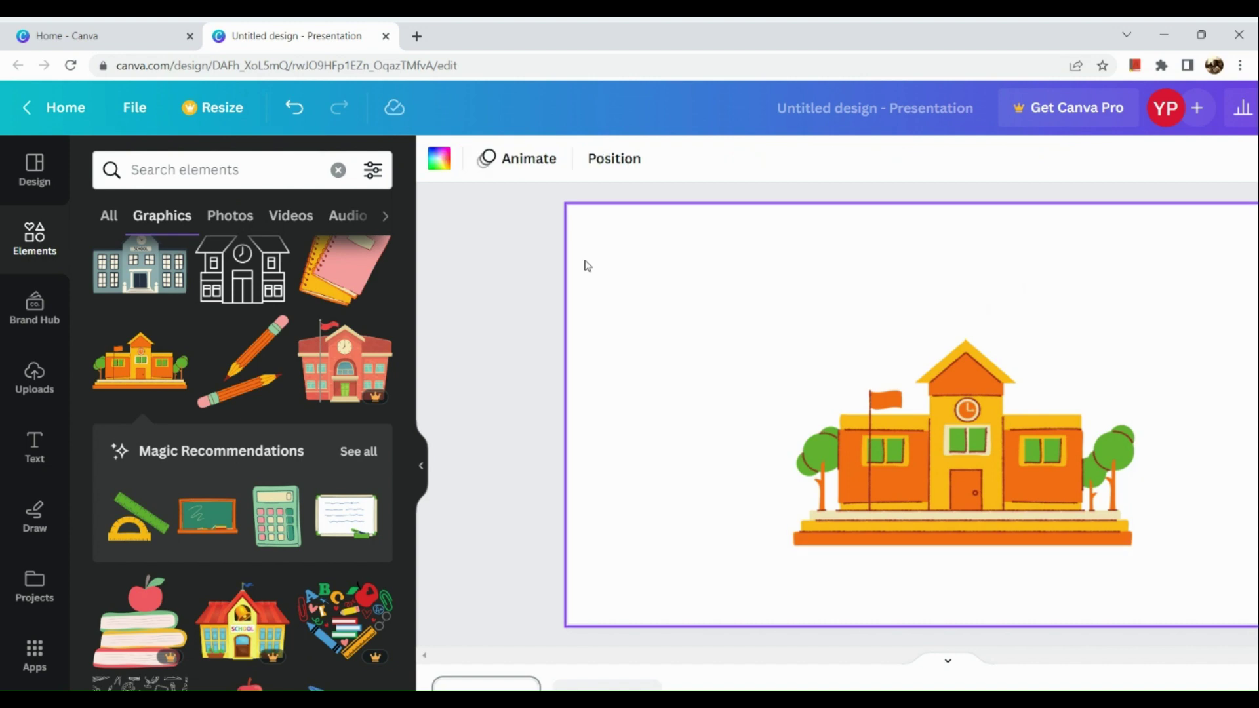
pyautogui.click(440, 159)
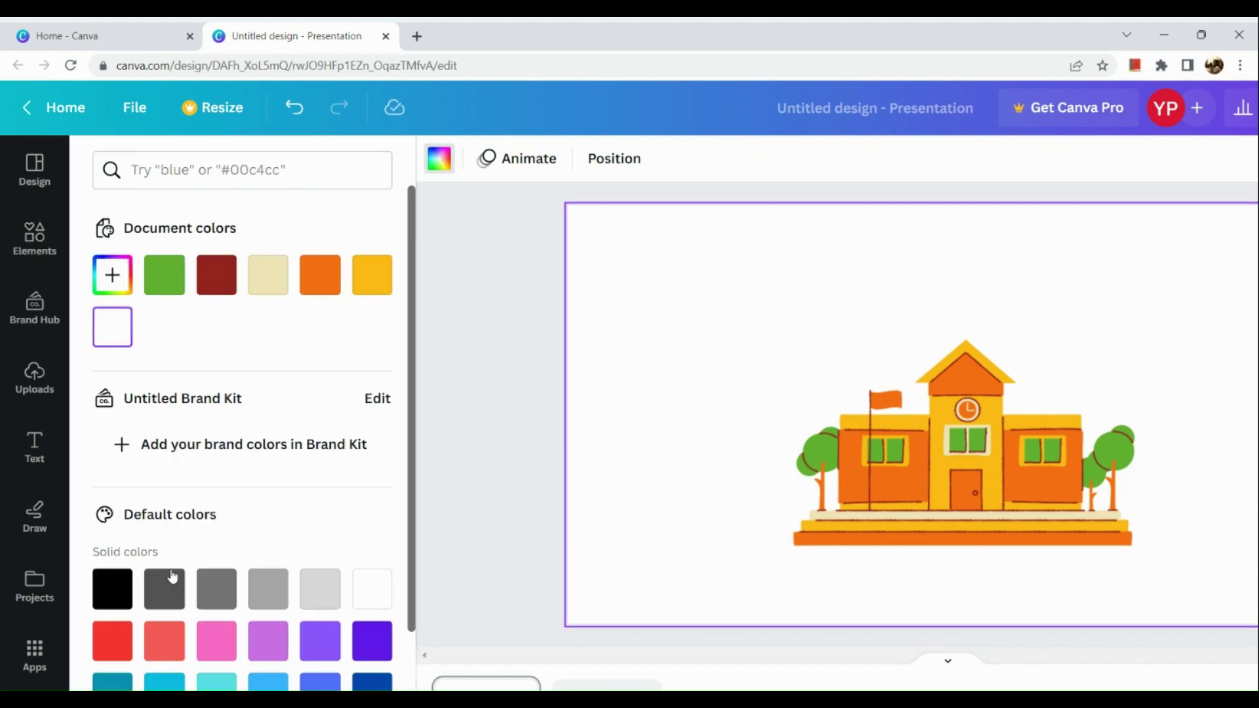
pyautogui.scroll(-1, 161, 472)
pyautogui.scroll(-2, 160, 466)
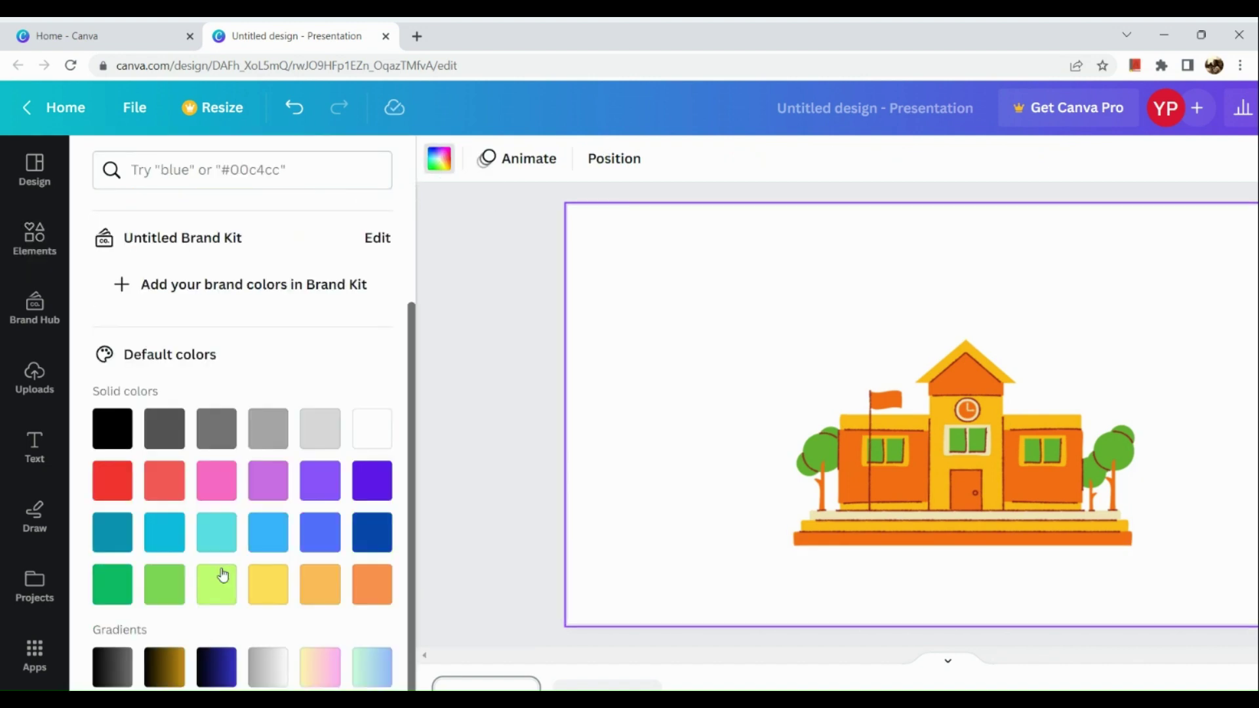
pyautogui.click(224, 541)
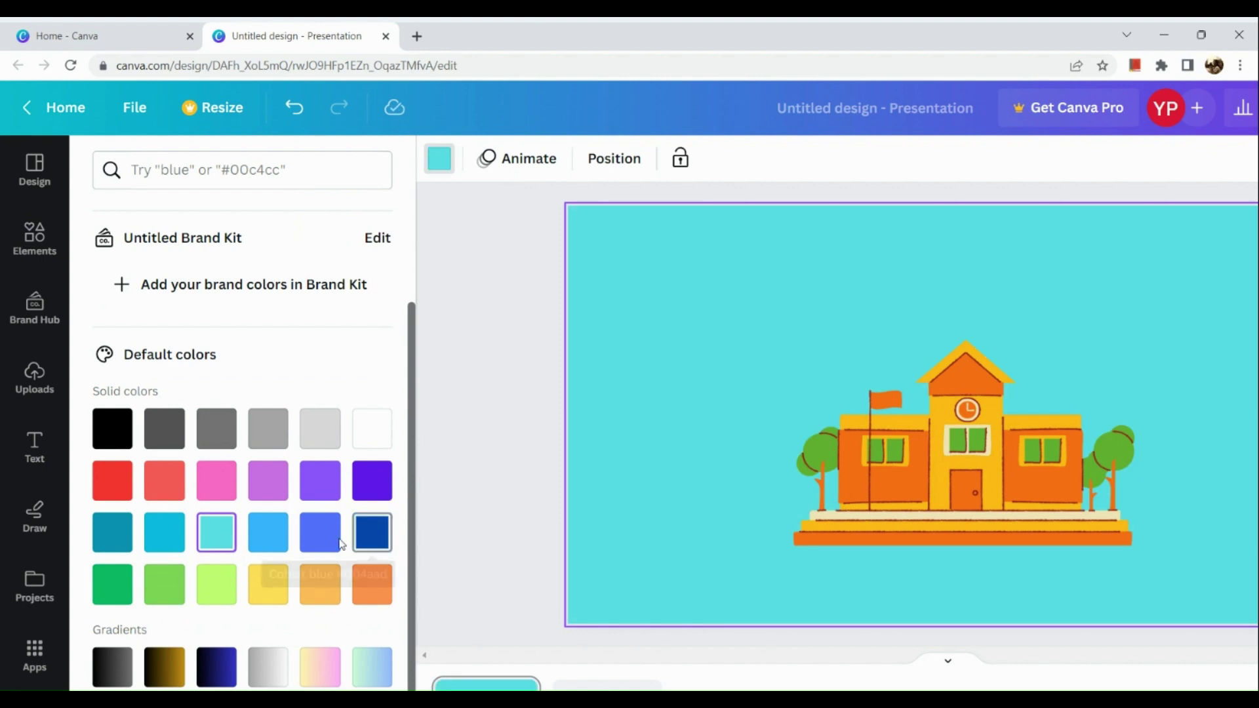
pyautogui.click(164, 533)
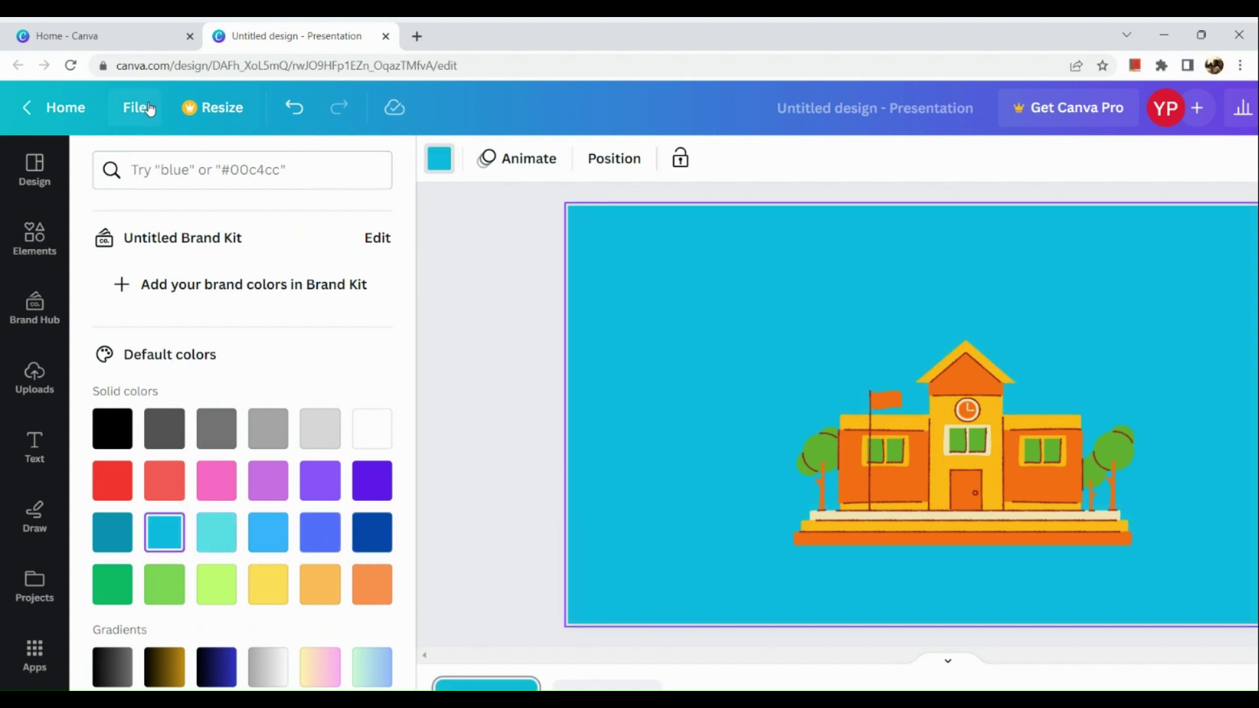
# Search Elements graphics for 'clouds' and add the pink cloud to the slide.
pyautogui.click(23, 218)
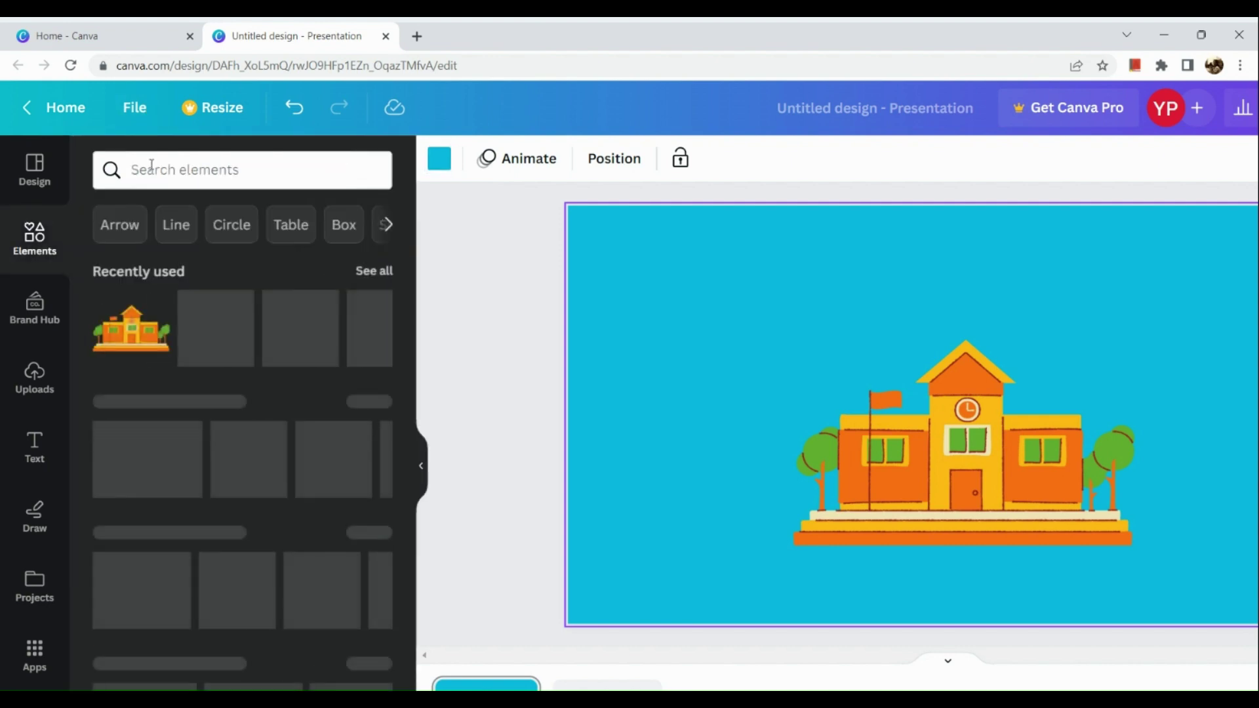
pyautogui.click(151, 167)
pyautogui.write('clouds')
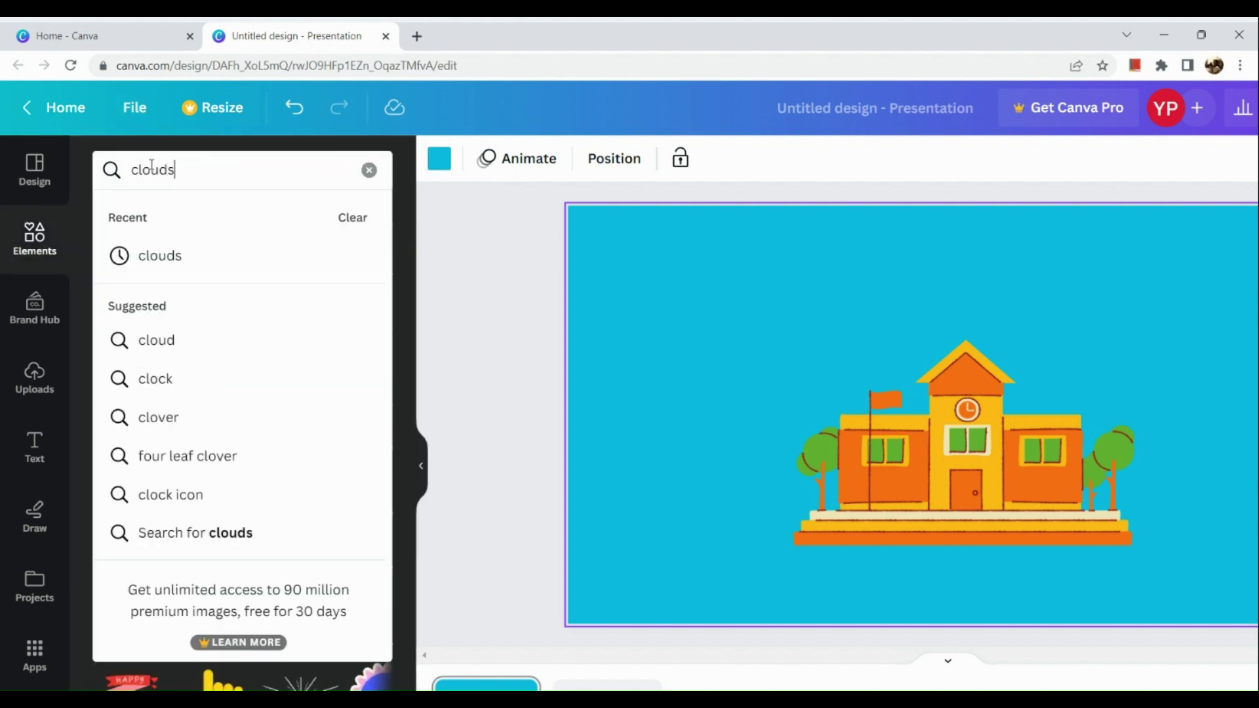
pyautogui.click(217, 248)
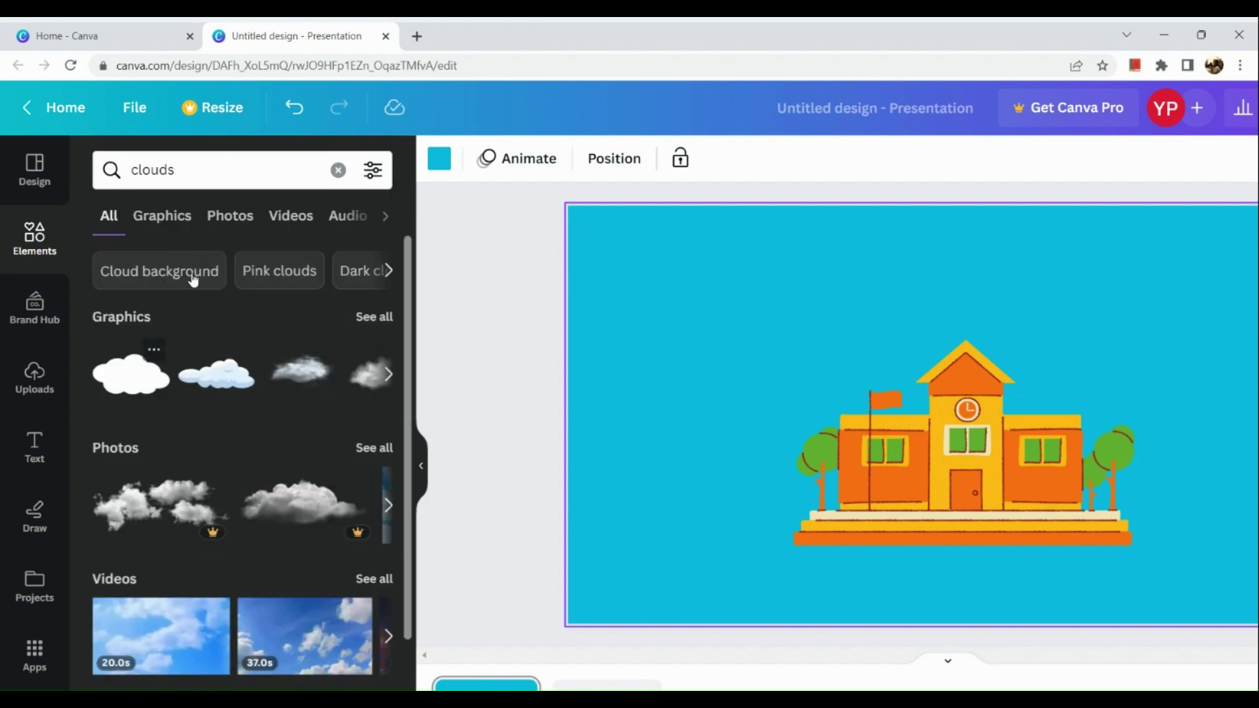
pyautogui.click(182, 223)
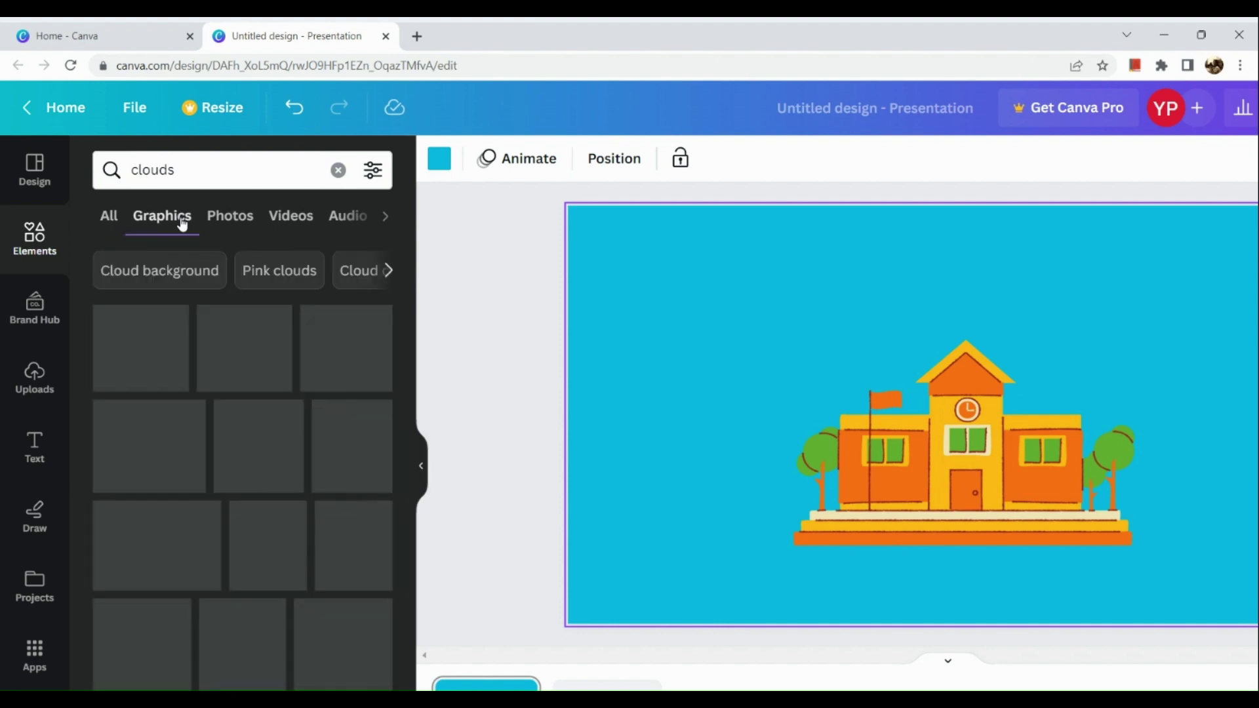
pyautogui.scroll(-2, 206, 468)
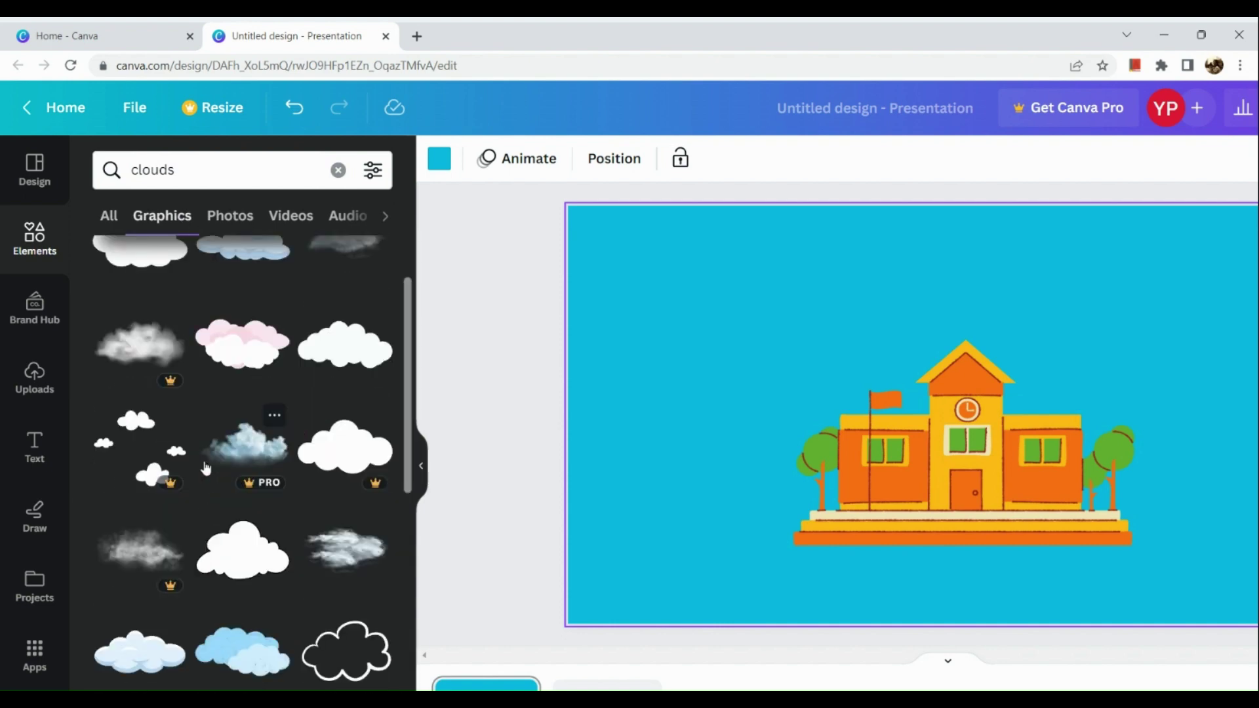
pyautogui.click(272, 350)
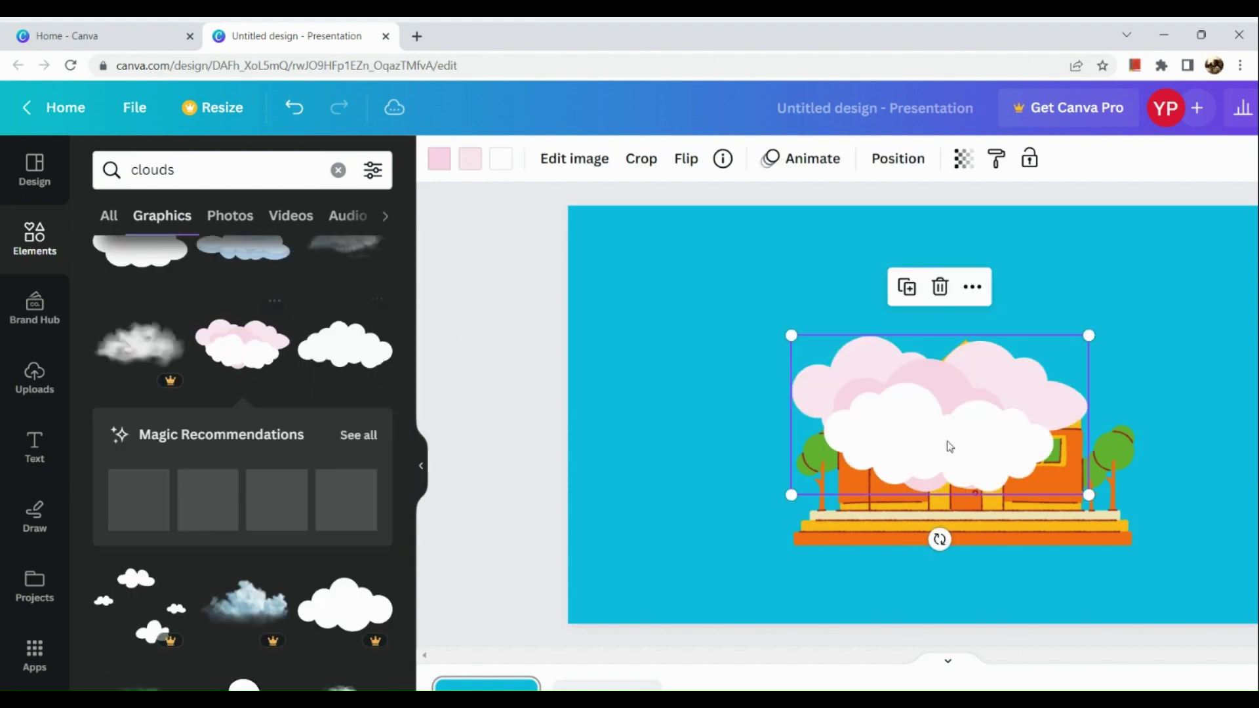
# Shrink the pink cloud at the top left and move the school lower right.
pyautogui.moveTo(985, 463); pyautogui.dragTo(807, 337)
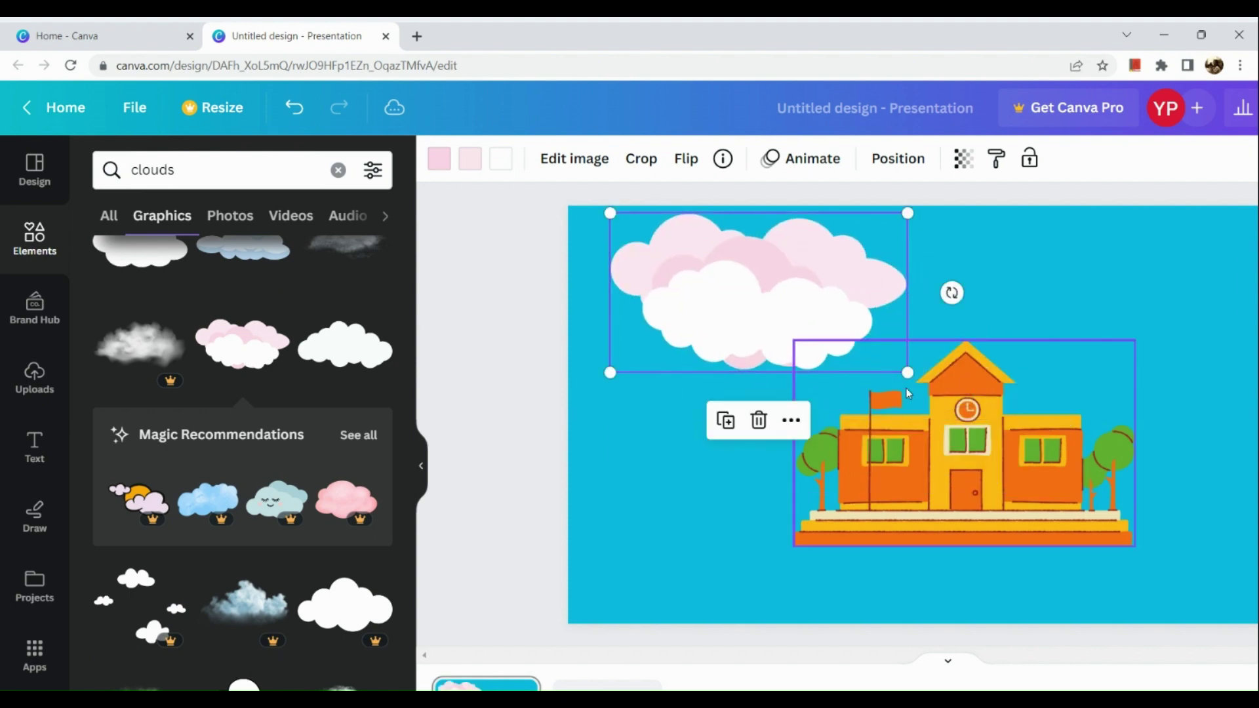
pyautogui.moveTo(906, 374); pyautogui.dragTo(816, 320)
pyautogui.click(966, 459)
pyautogui.moveTo(967, 459); pyautogui.dragTo(983, 503)
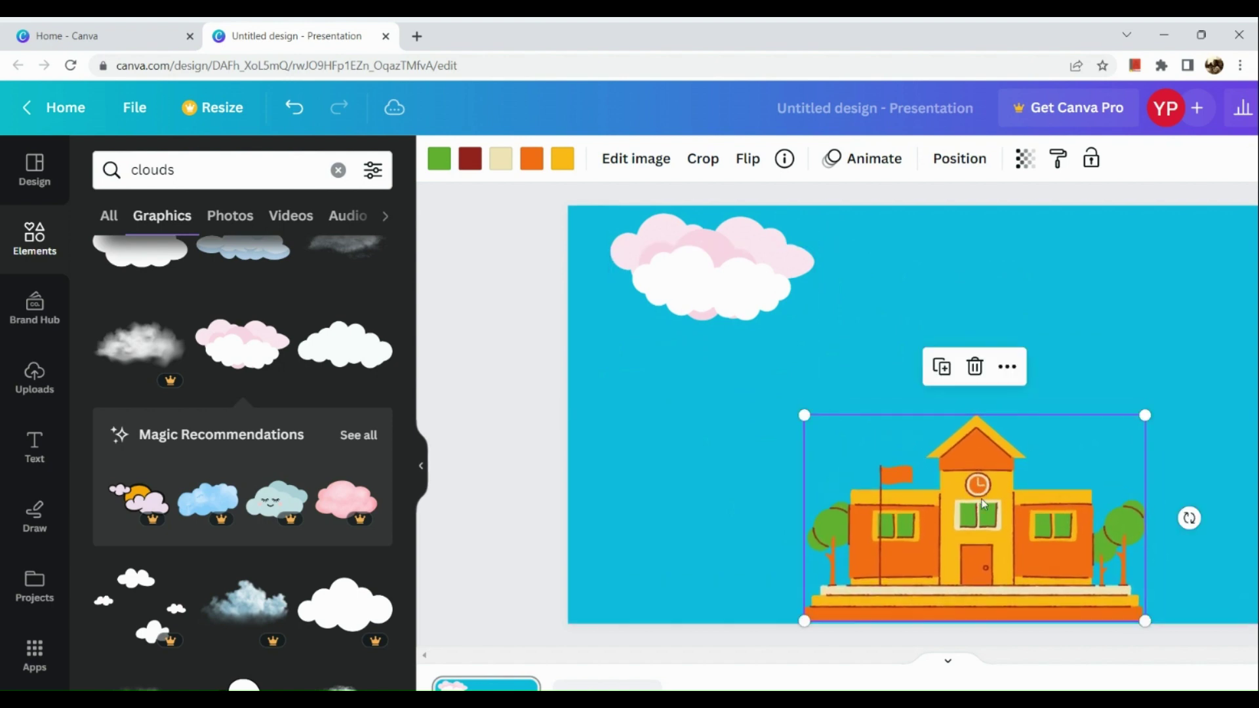
# Duplicate the cloud twice, placing the copies to the right and top-right.
pyautogui.click(722, 267)
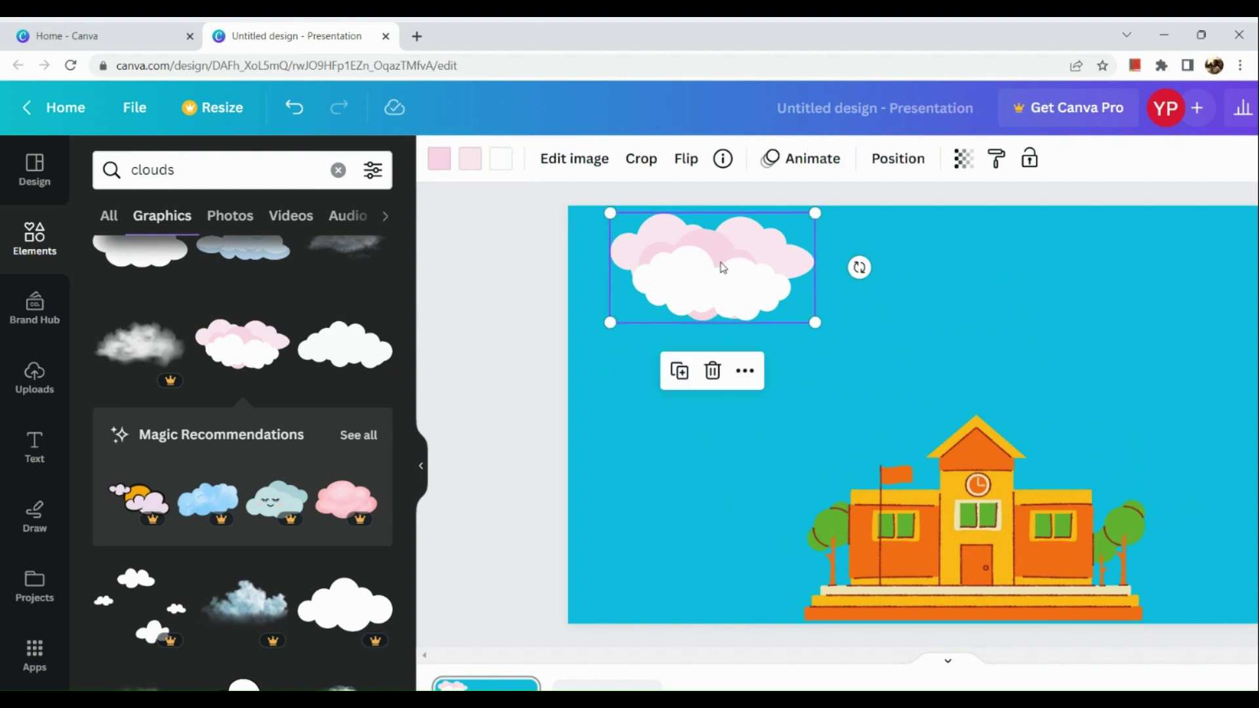
pyautogui.click(694, 362)
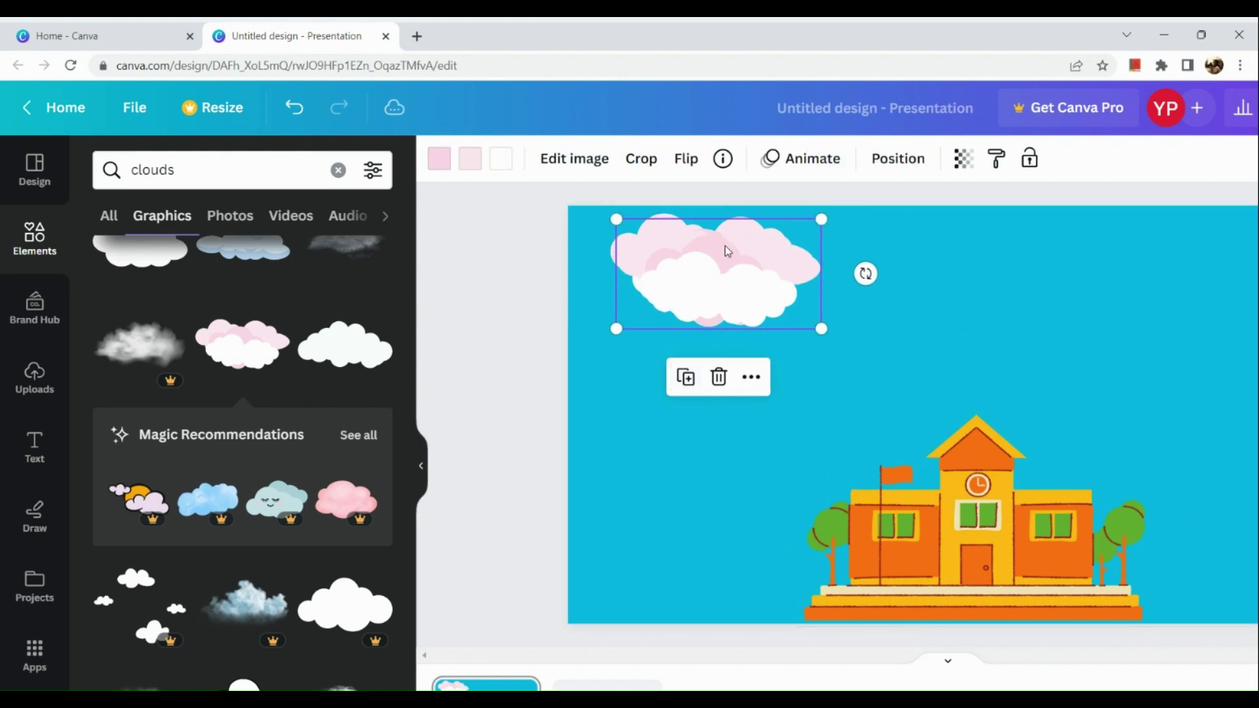
pyautogui.moveTo(727, 254); pyautogui.dragTo(853, 302)
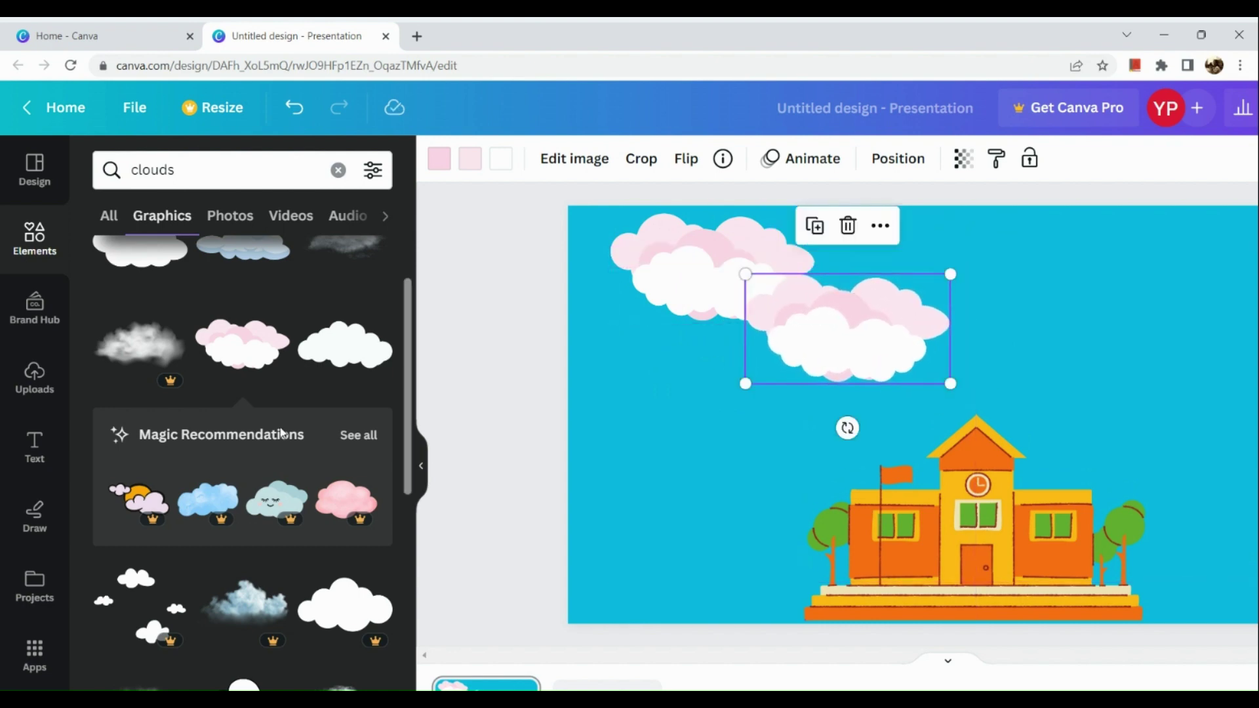
pyautogui.click(814, 226)
pyautogui.moveTo(1025, 403); pyautogui.dragTo(1013, 291)
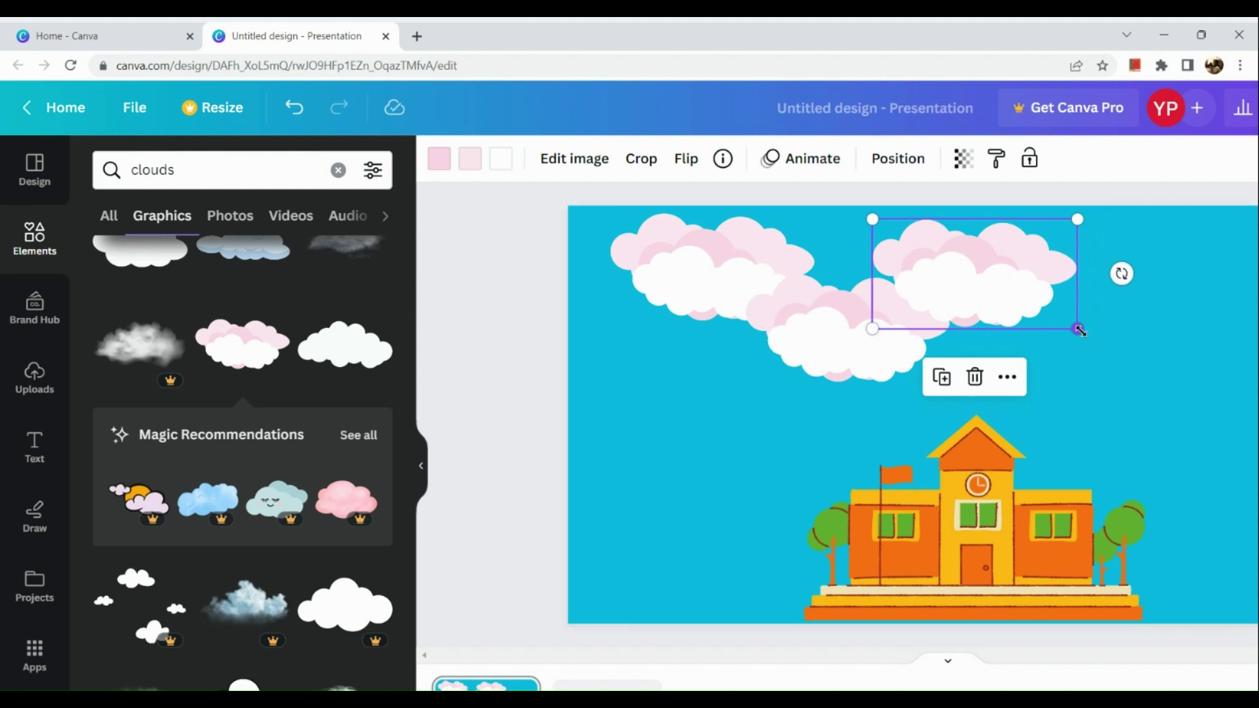
pyautogui.moveTo(1144, 340); pyautogui.dragTo(1147, 365)
pyautogui.moveTo(1045, 312); pyautogui.dragTo(1102, 294)
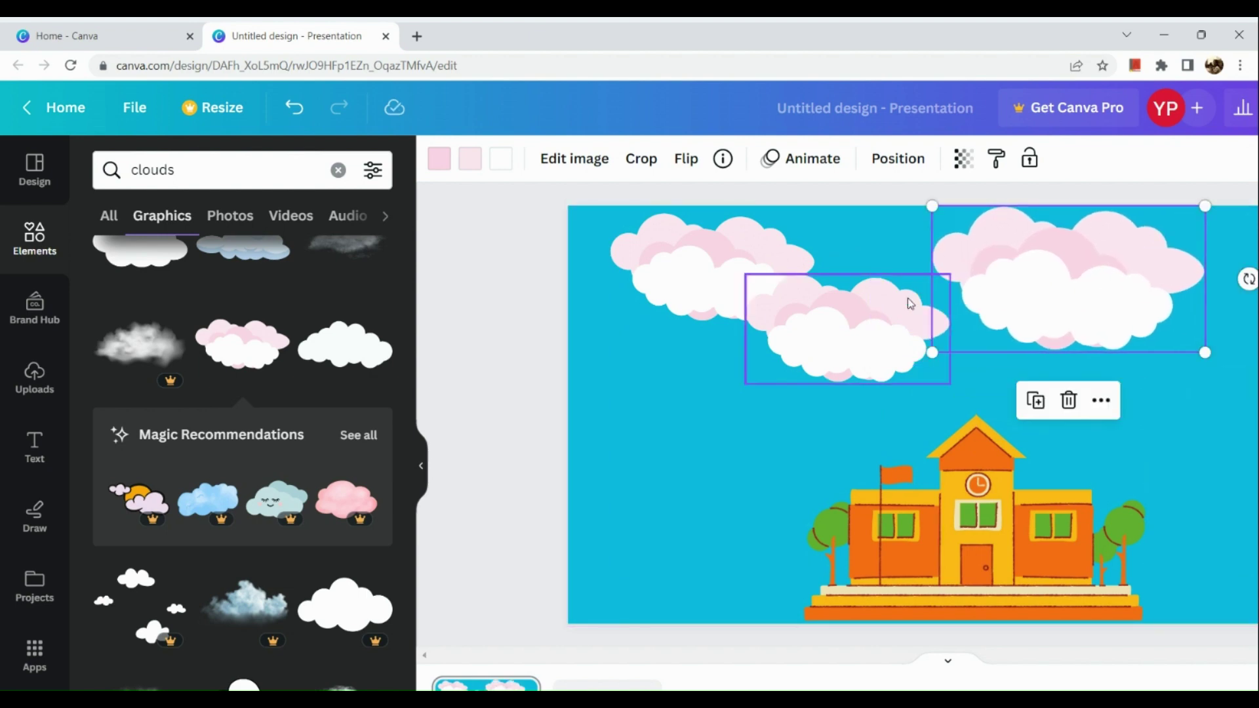
# Zoom out, nudge the middle cloud, and shrink and shift the right cloud.
pyautogui.click(761, 438)
pyautogui.hotkey('ctrl', '-')
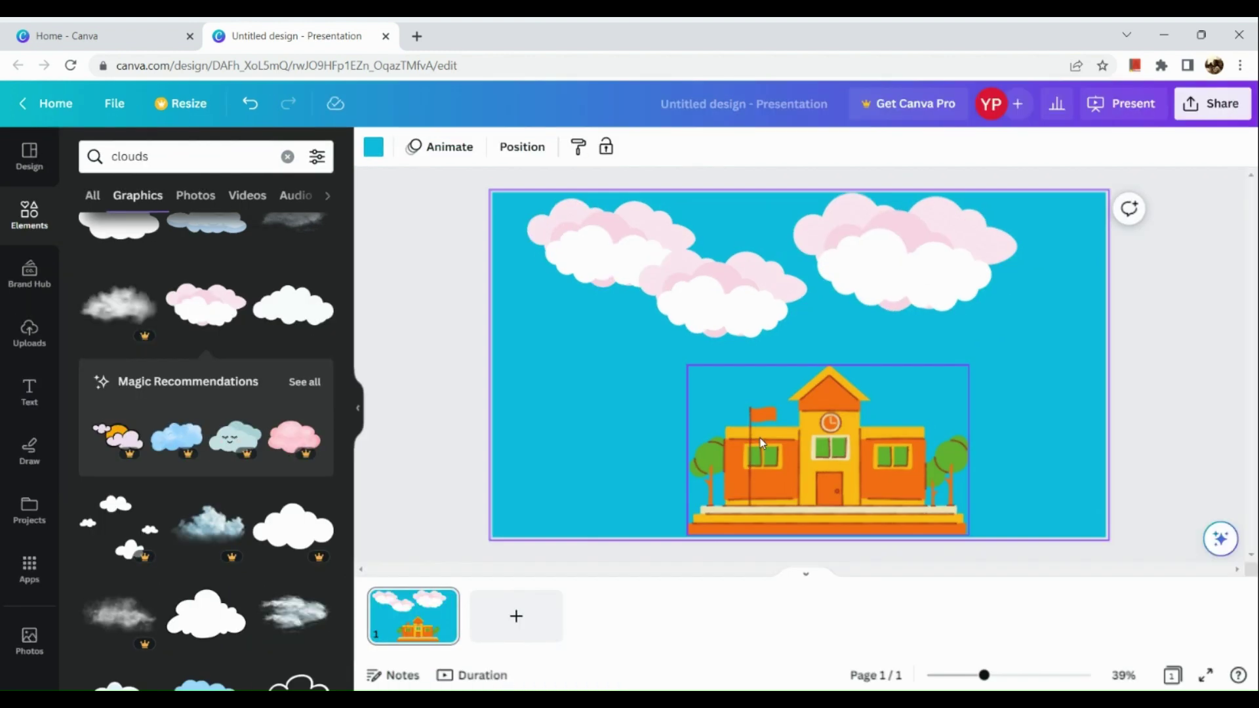
pyautogui.click(751, 326)
pyautogui.moveTo(750, 326); pyautogui.dragTo(761, 324)
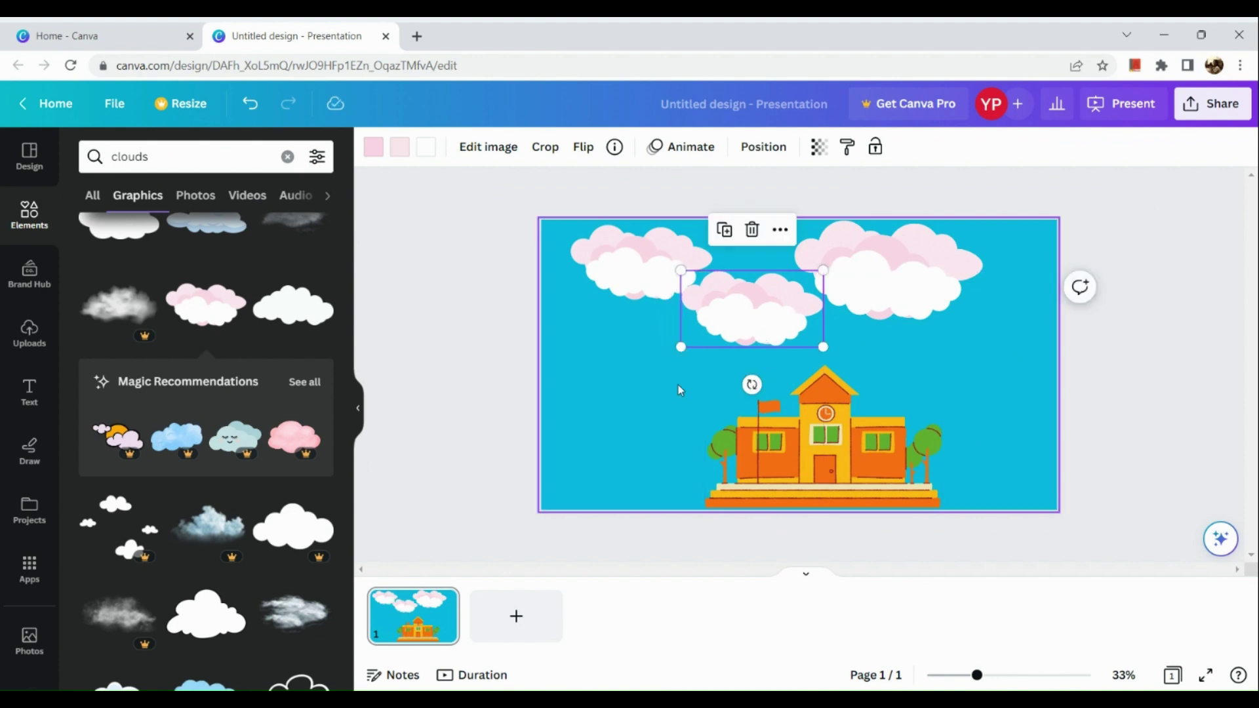
pyautogui.click(846, 264)
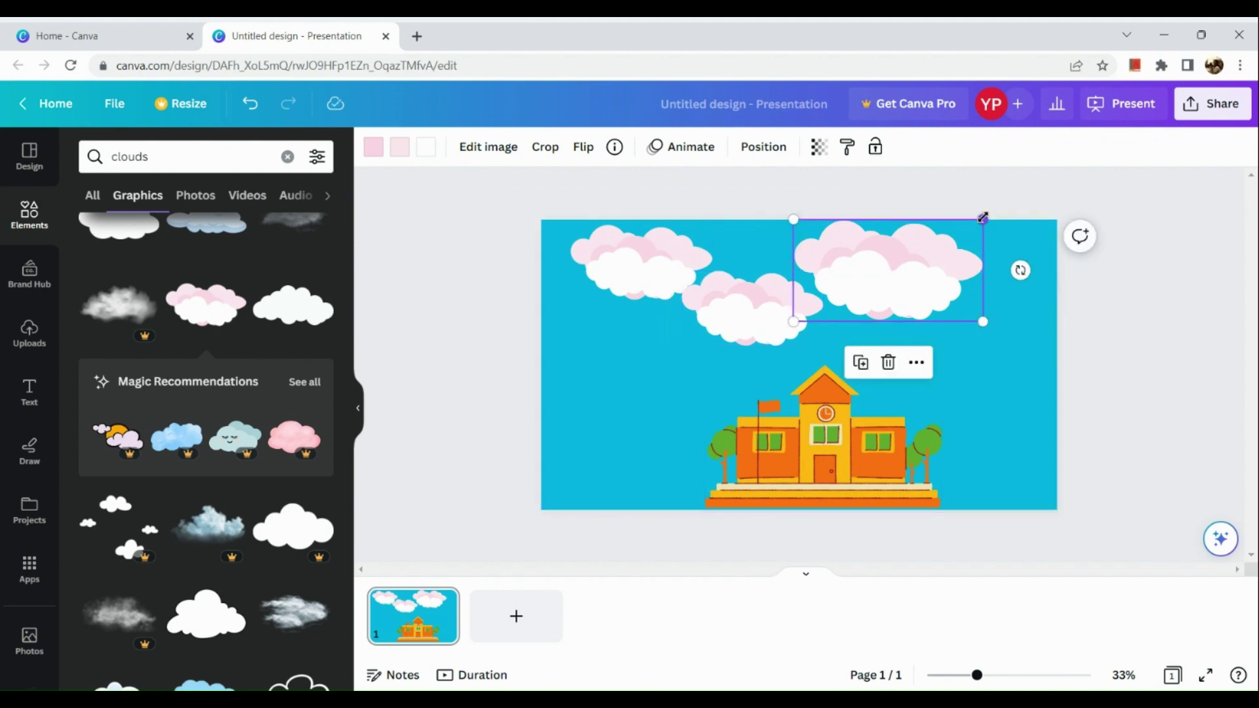
pyautogui.moveTo(975, 225); pyautogui.dragTo(967, 228)
pyautogui.moveTo(898, 275); pyautogui.dragTo(958, 270)
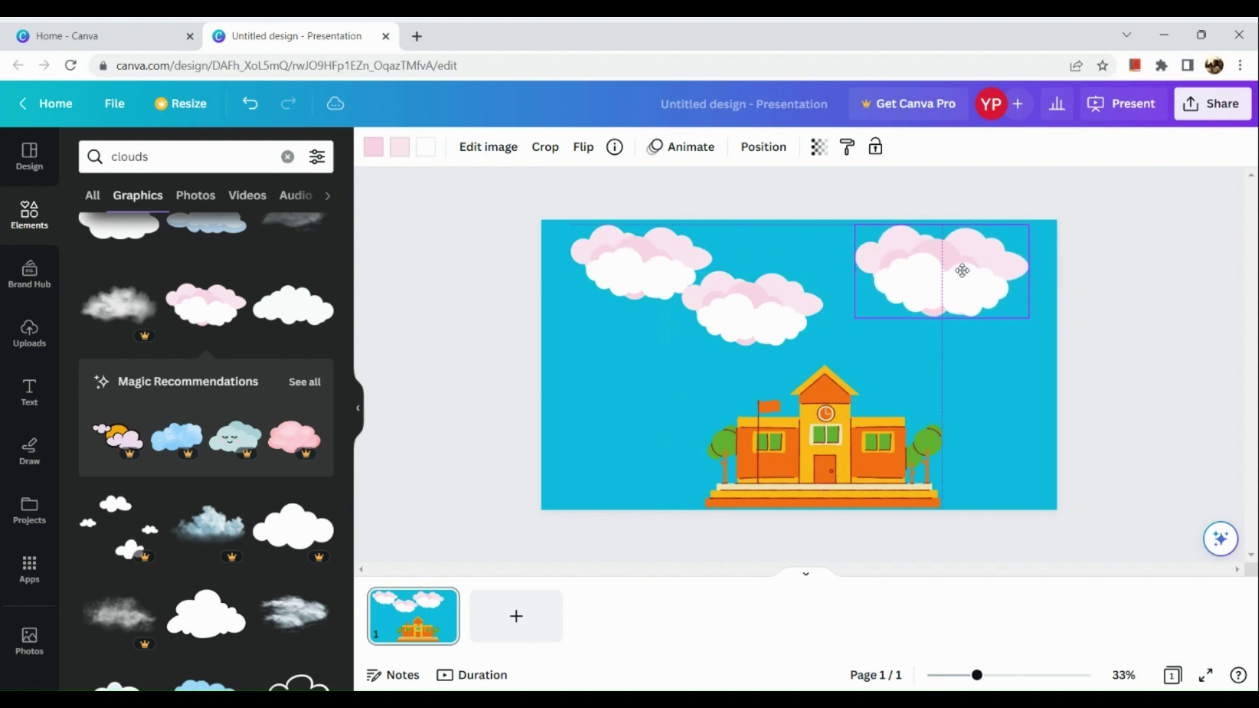
# Fine-tune the three clouds so they overlap evenly along the top edge.
pyautogui.click(801, 290)
pyautogui.moveTo(801, 291); pyautogui.dragTo(861, 246)
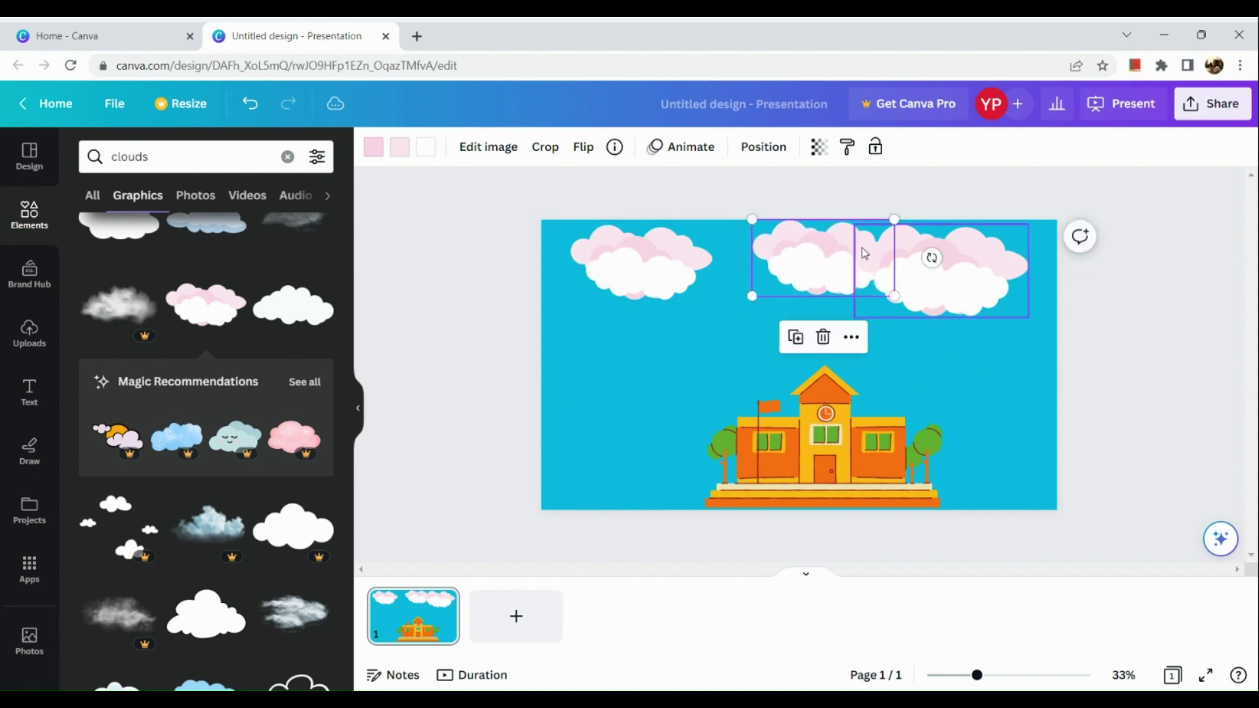
pyautogui.moveTo(669, 276); pyautogui.dragTo(779, 294)
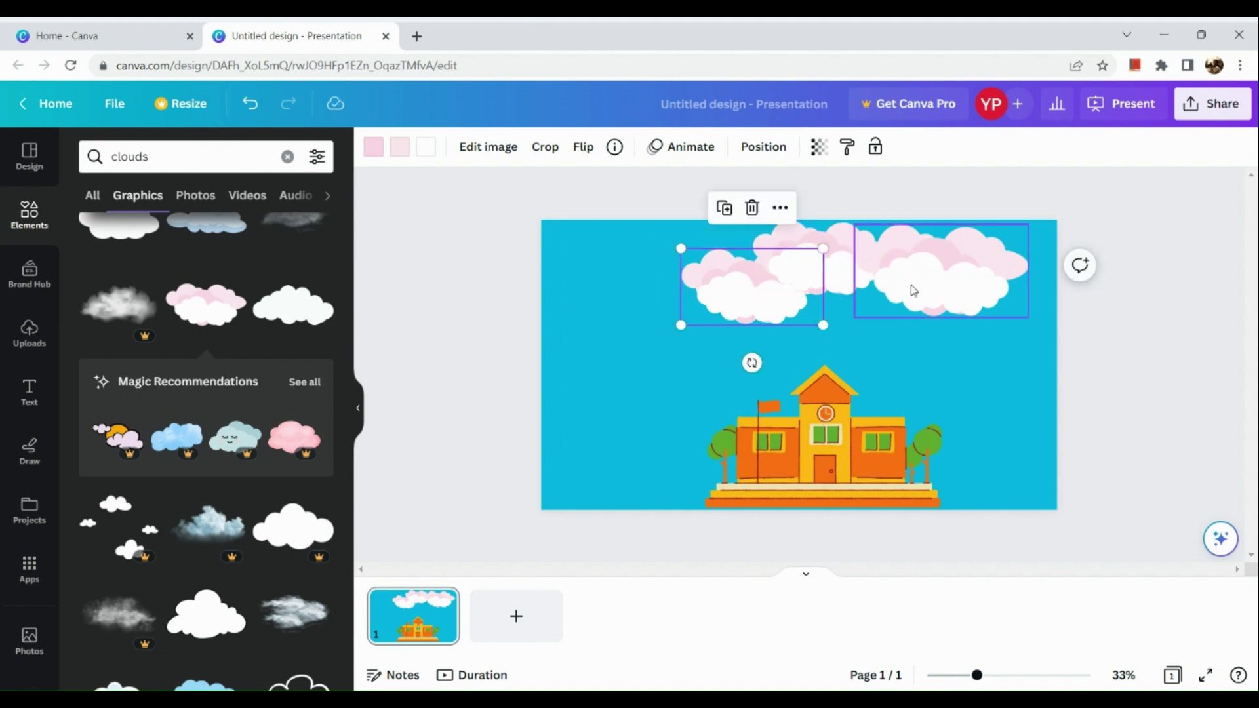
pyautogui.moveTo(892, 297); pyautogui.dragTo(879, 308)
pyautogui.moveTo(997, 248); pyautogui.dragTo(1011, 236)
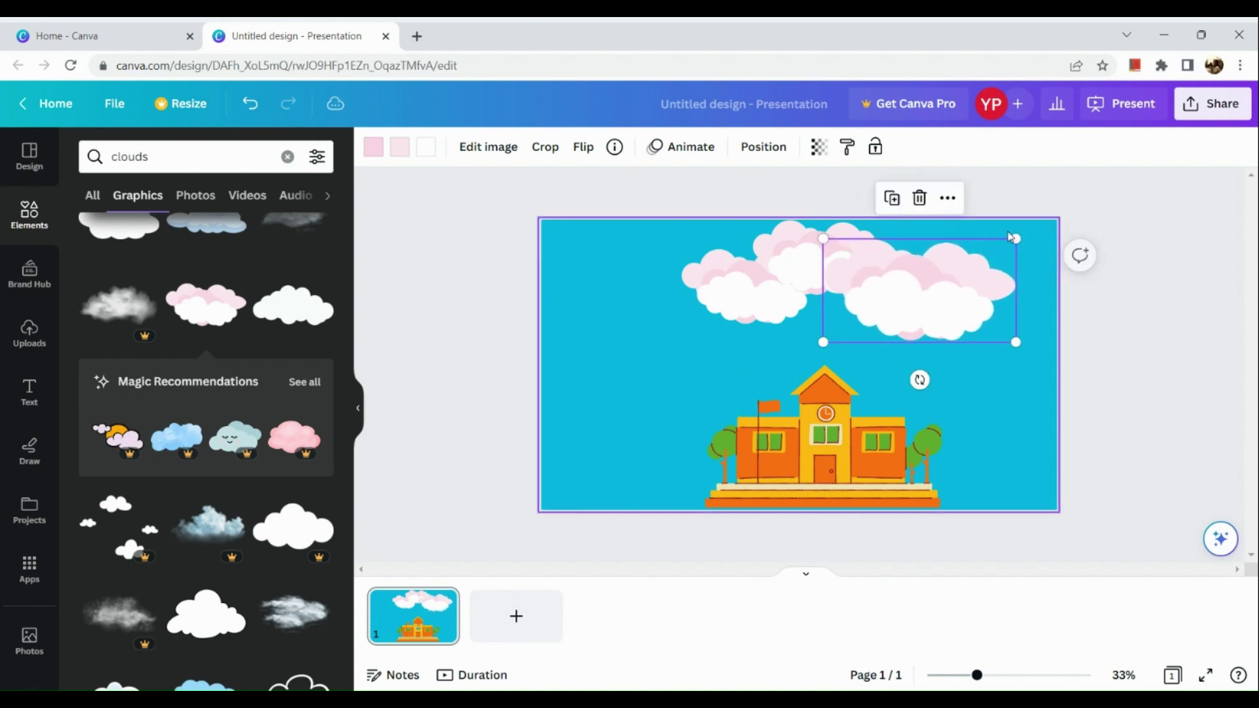
pyautogui.click(798, 268)
pyautogui.moveTo(797, 268); pyautogui.dragTo(733, 291)
pyautogui.click(635, 350)
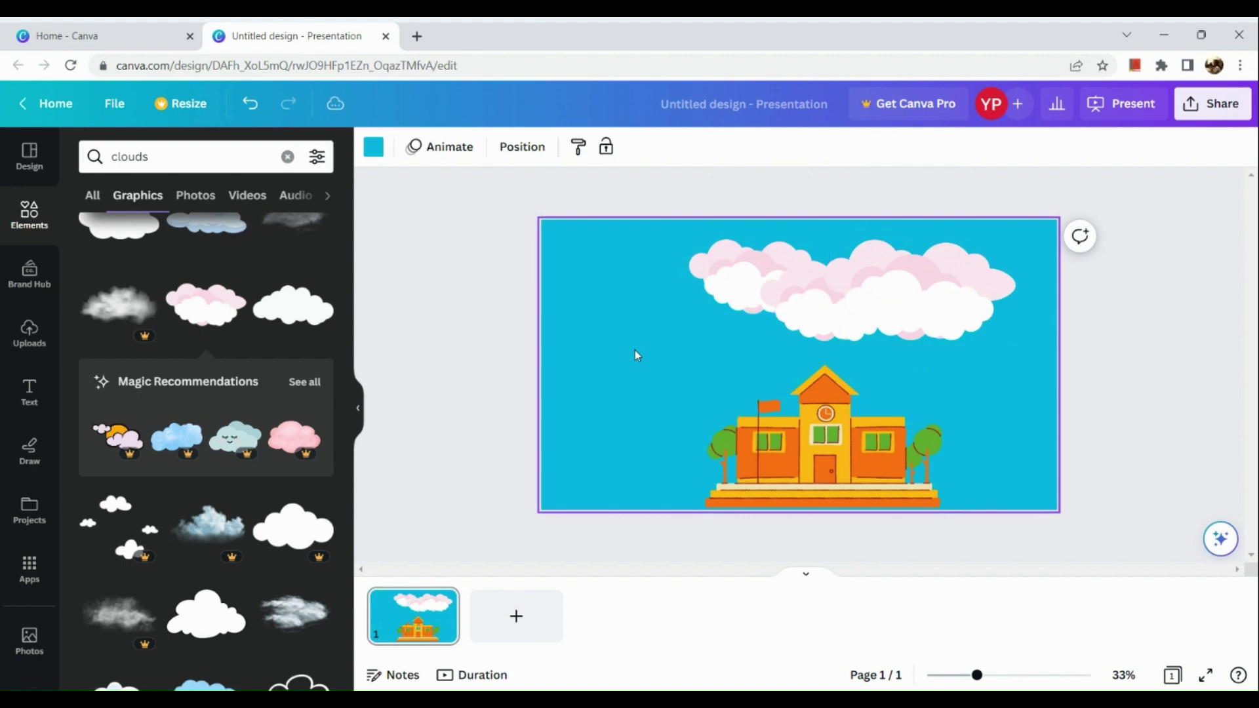
# Search 'sun' and place a shrunken smiling sun in the top-left corner.
pyautogui.click(181, 151)
pyautogui.write('sun')
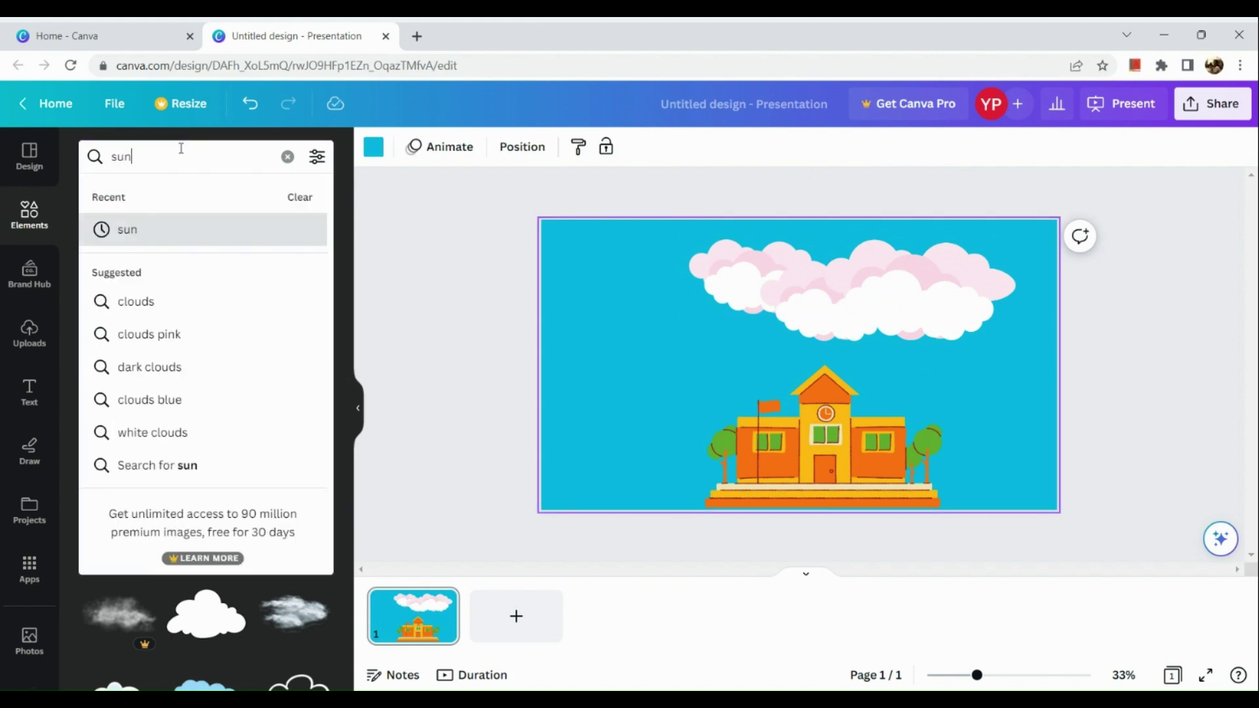
pyautogui.press('Return')
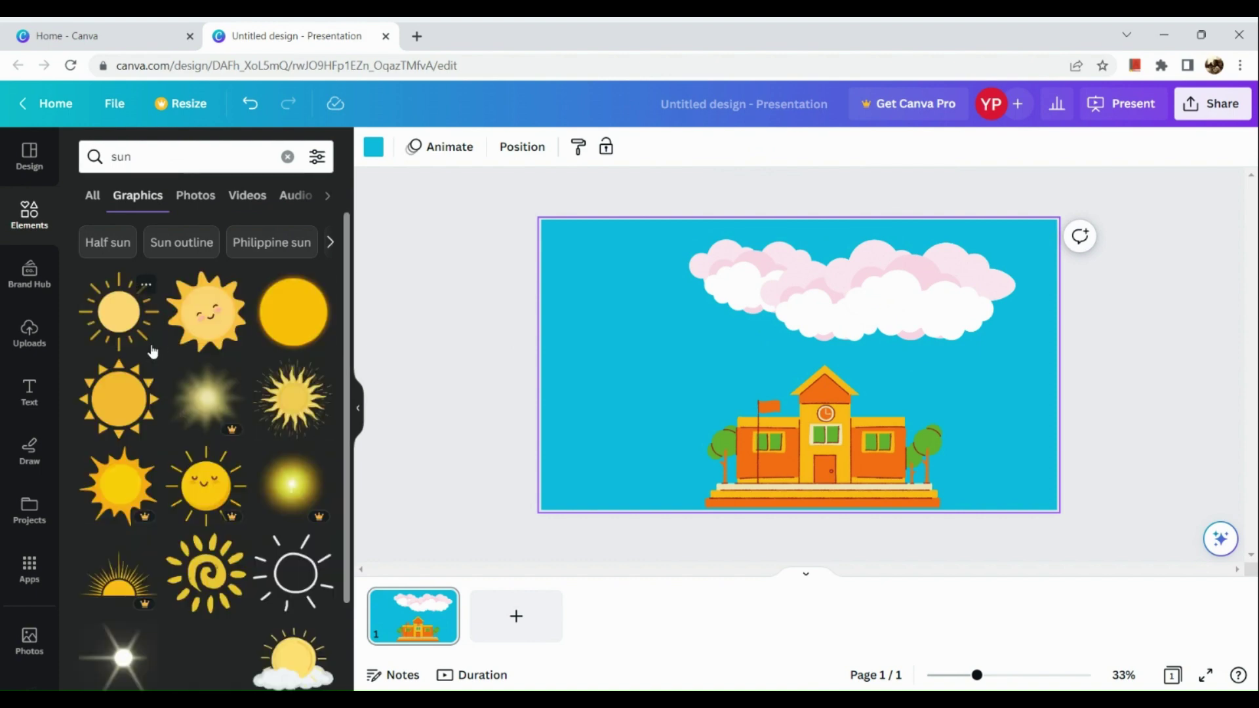
pyautogui.click(203, 335)
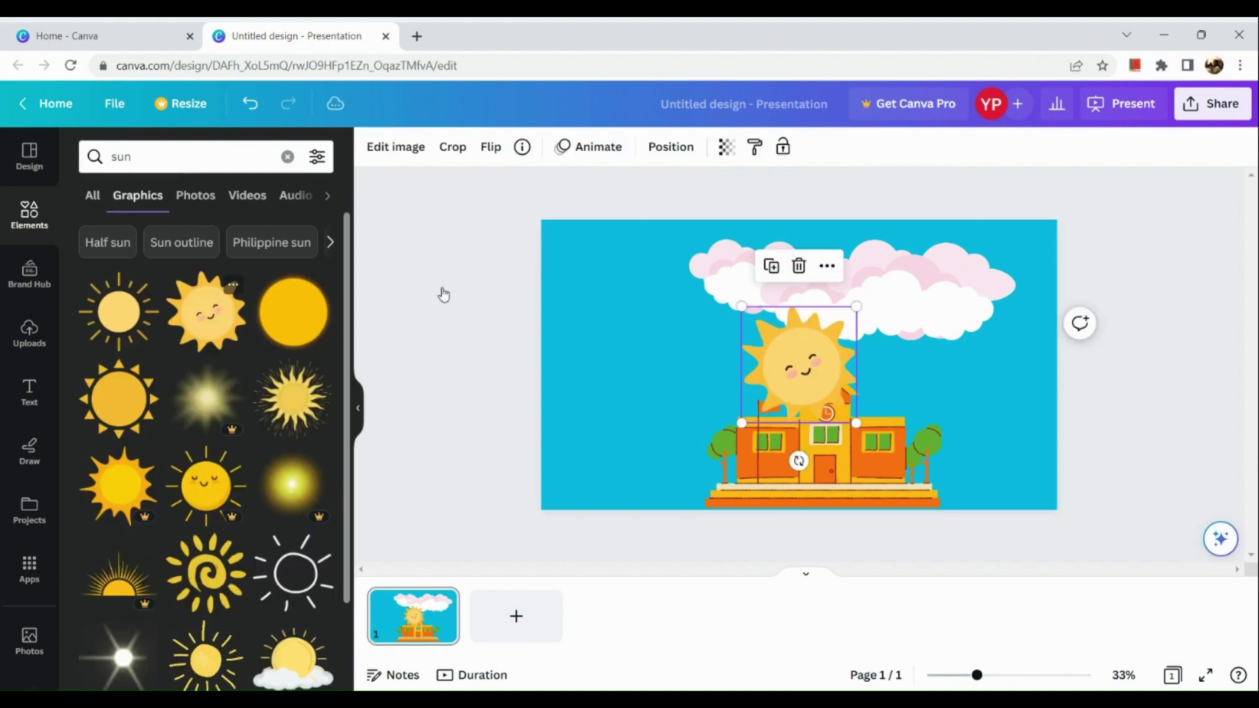
pyautogui.moveTo(825, 370); pyautogui.dragTo(644, 304)
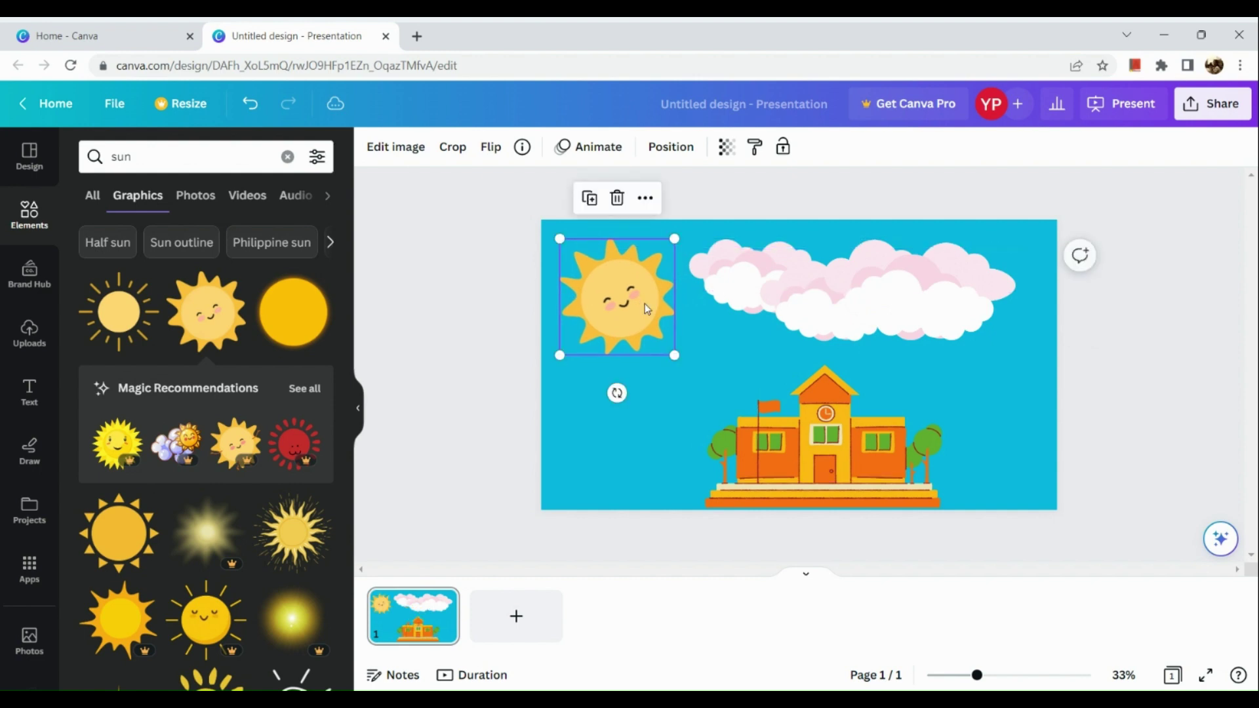
pyautogui.moveTo(677, 357); pyautogui.dragTo(666, 344)
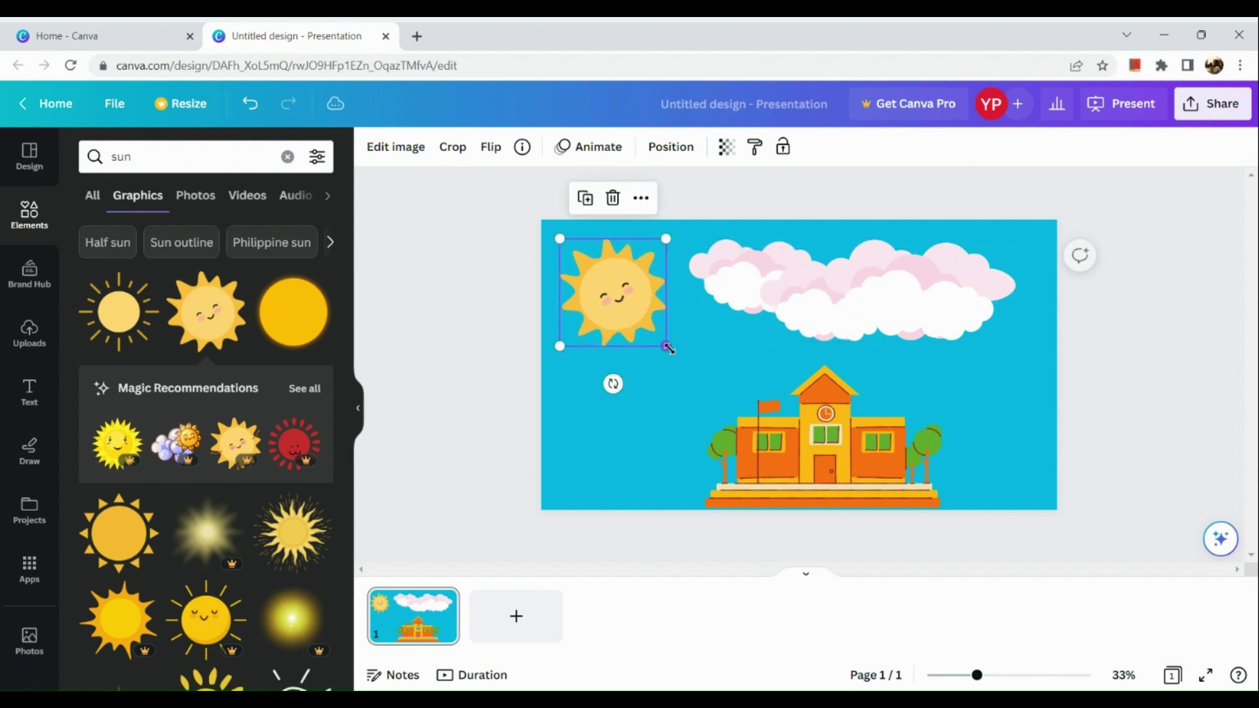
pyautogui.moveTo(641, 303)
pyautogui.mouseDown()
pyautogui.moveTo(663, 290)
pyautogui.moveTo(654, 302)
pyautogui.mouseUp()
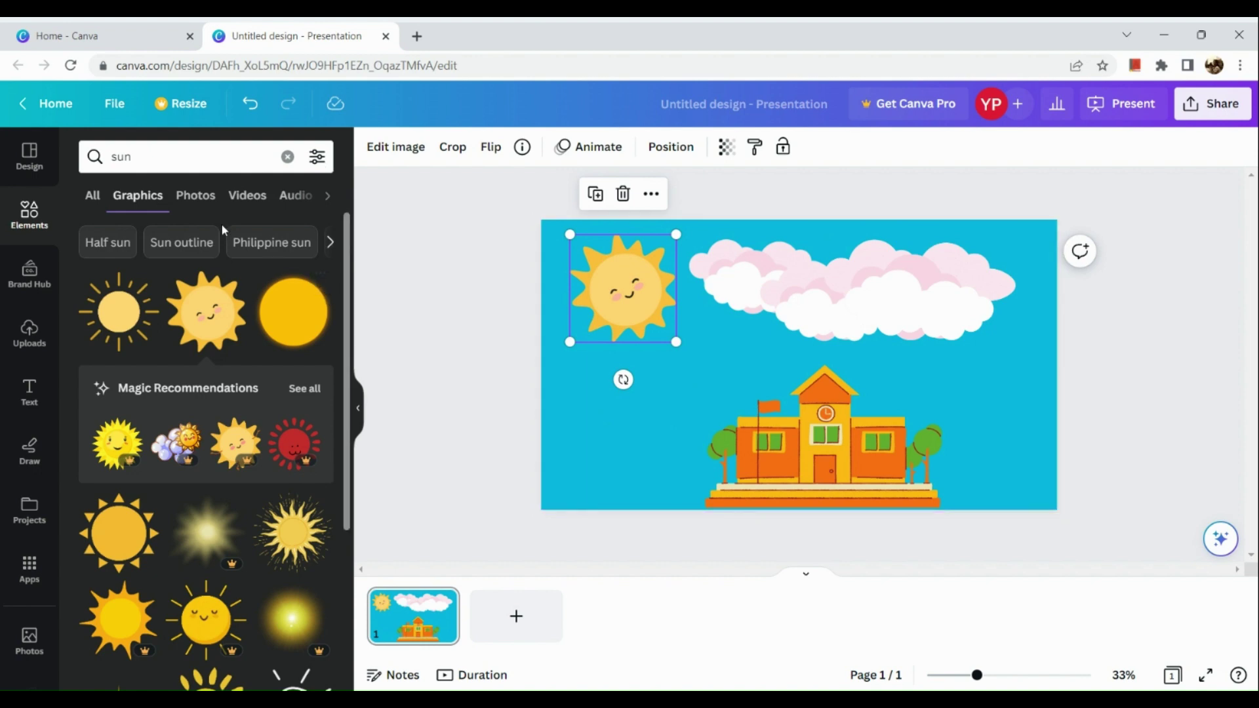
pyautogui.click(177, 192)
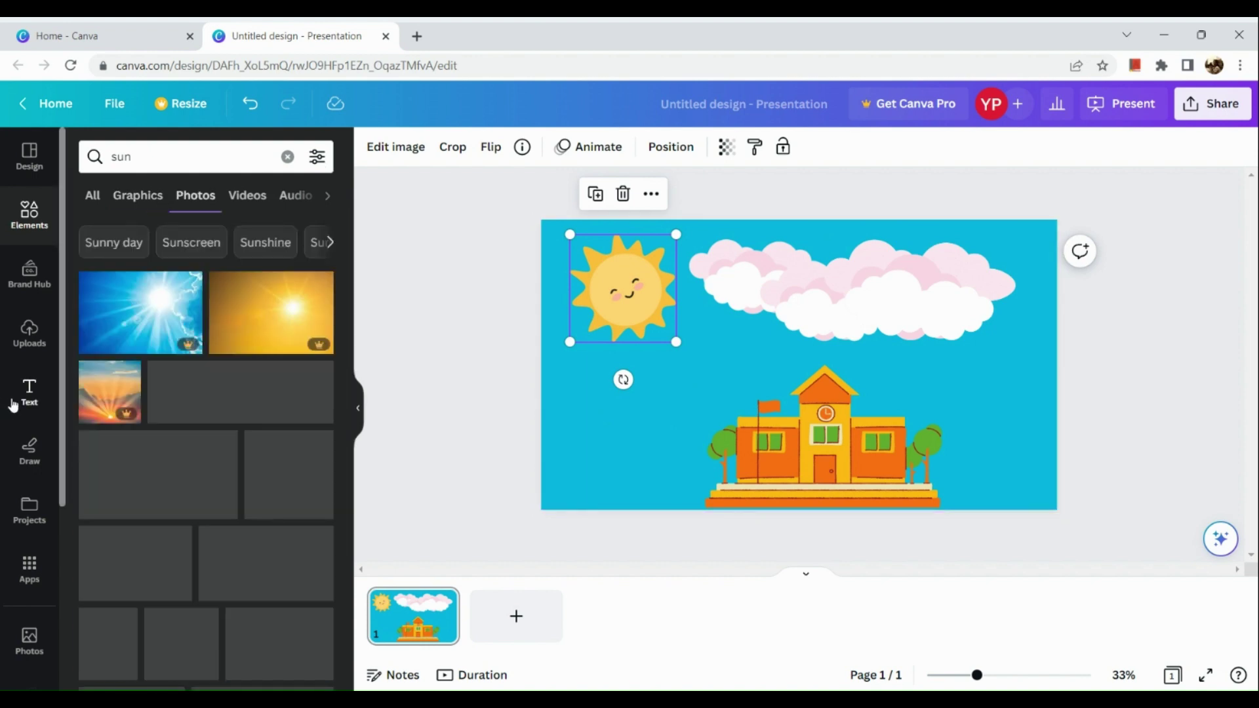
# Add a heading text box and set its alignment to justified.
pyautogui.click(13, 403)
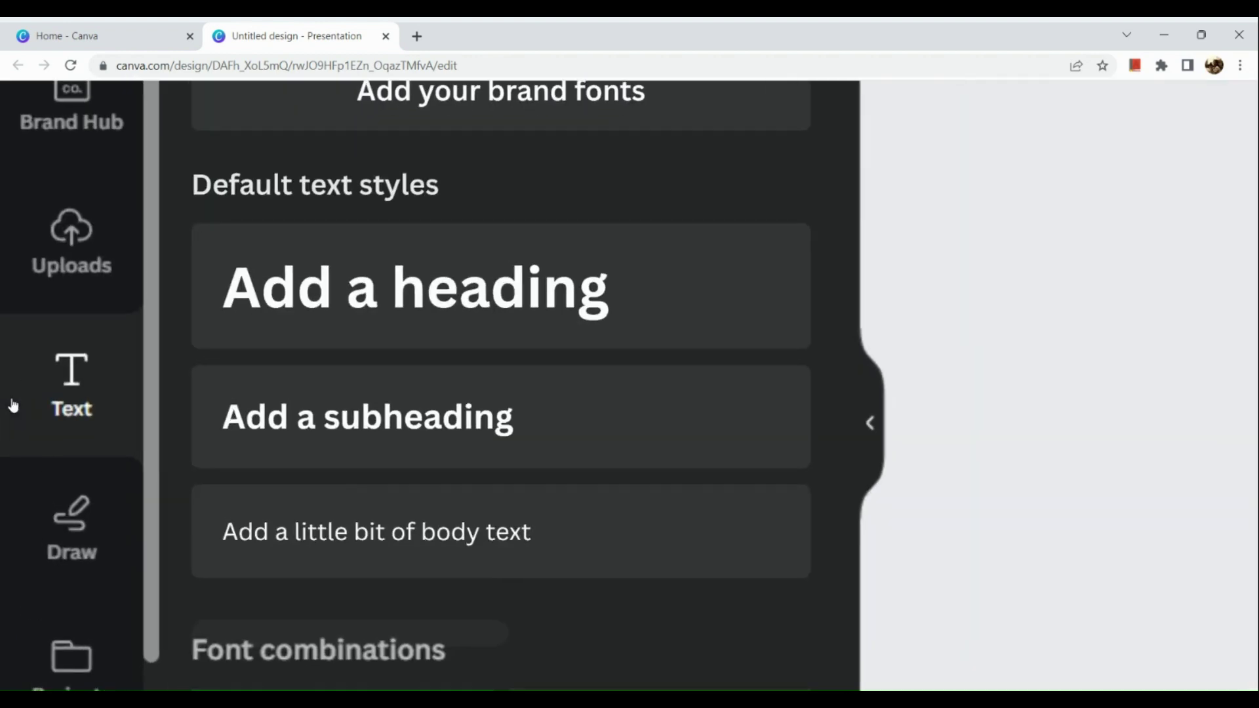
pyautogui.click(404, 303)
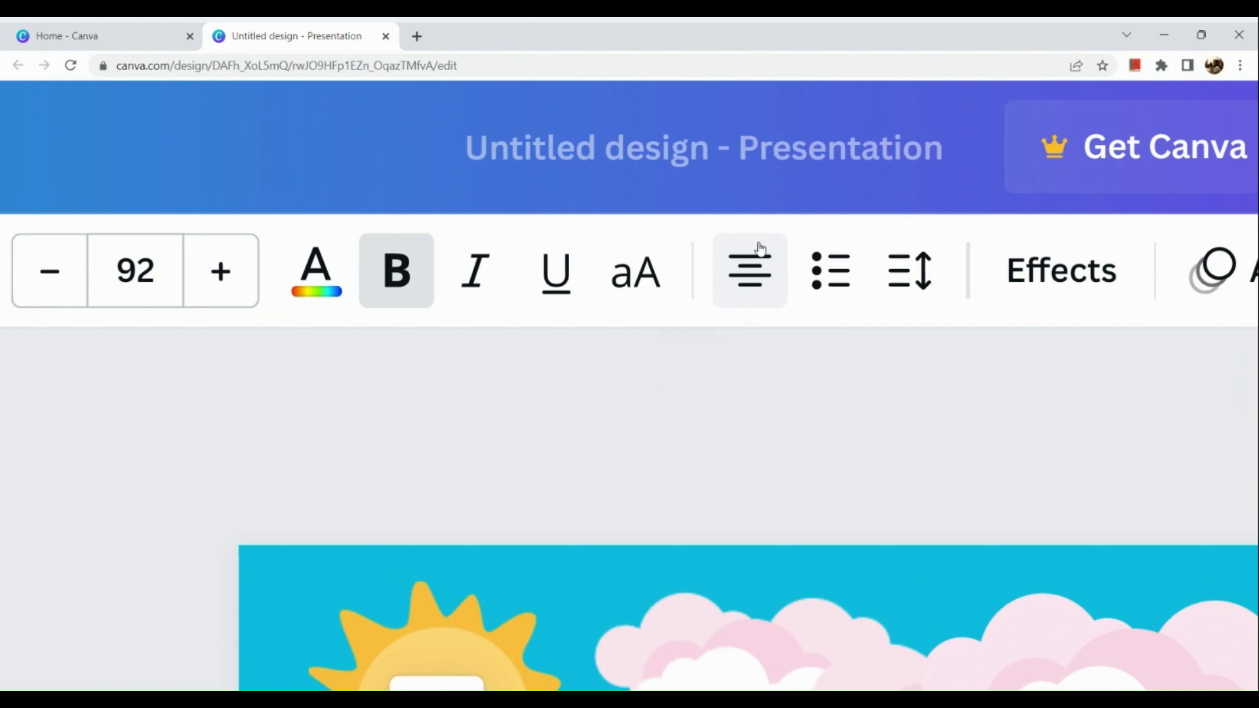
pyautogui.click(761, 247)
pyautogui.click(761, 248)
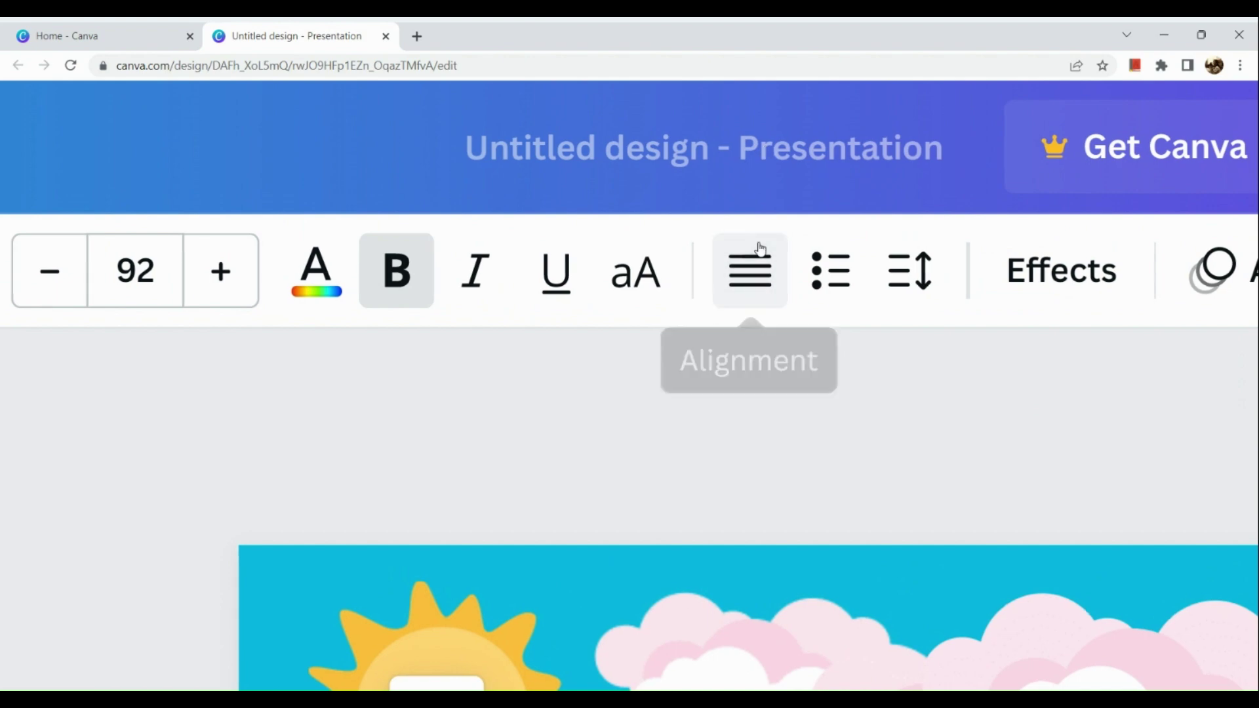
pyautogui.scroll(-10, 735, 354)
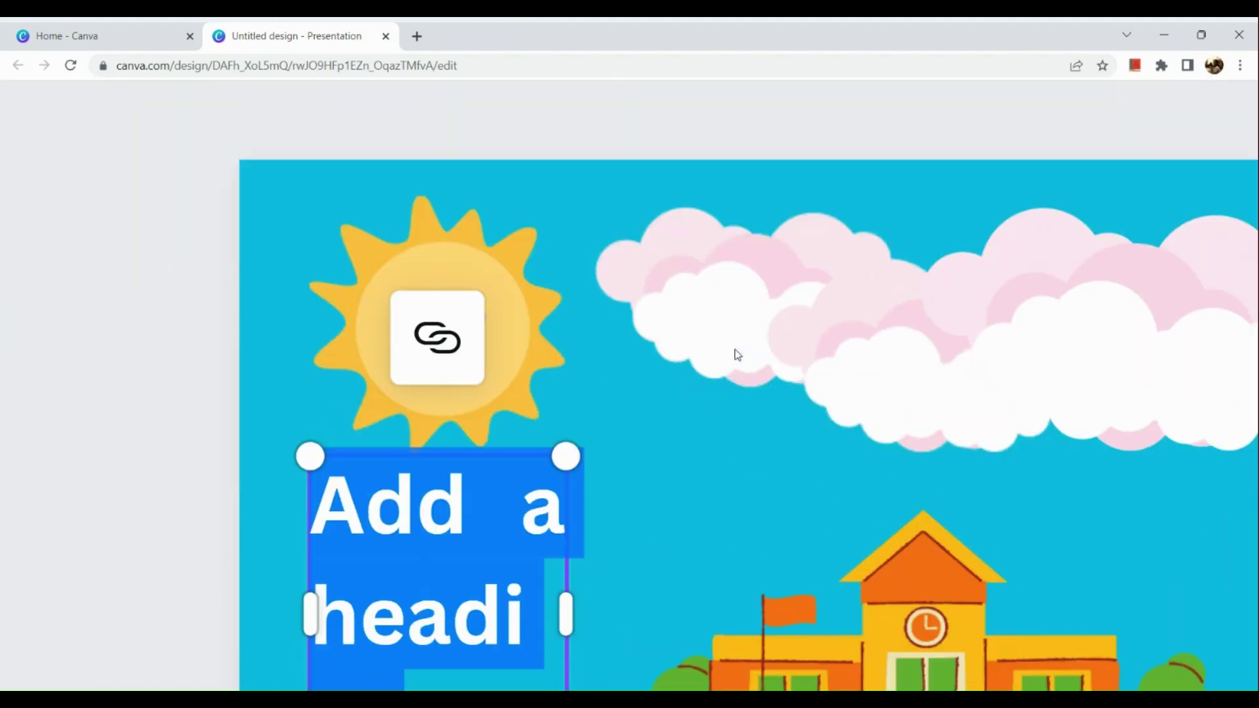
# Replace the placeholder with the title 'WELCOME BACK!'.
pyautogui.press('BackSpace')
pyautogui.write('WEl')
pyautogui.press('BackSpace')
pyautogui.write('LCOME')
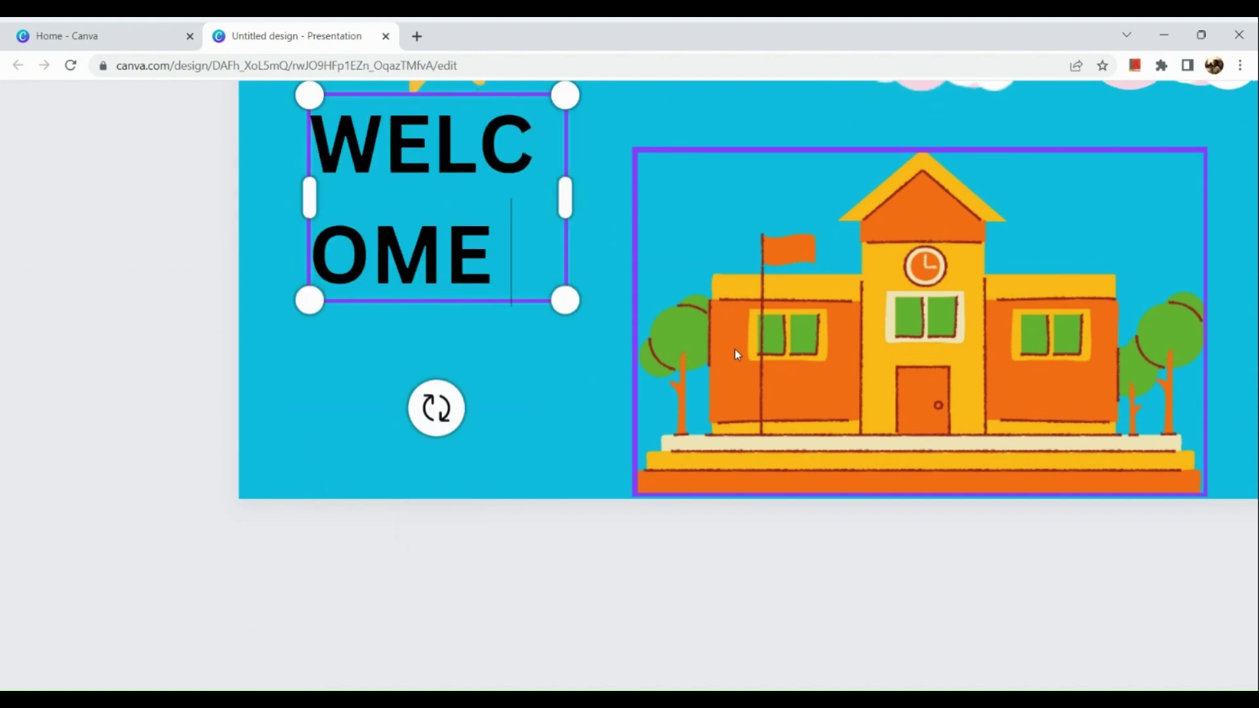
pyautogui.write(' BACK TO')
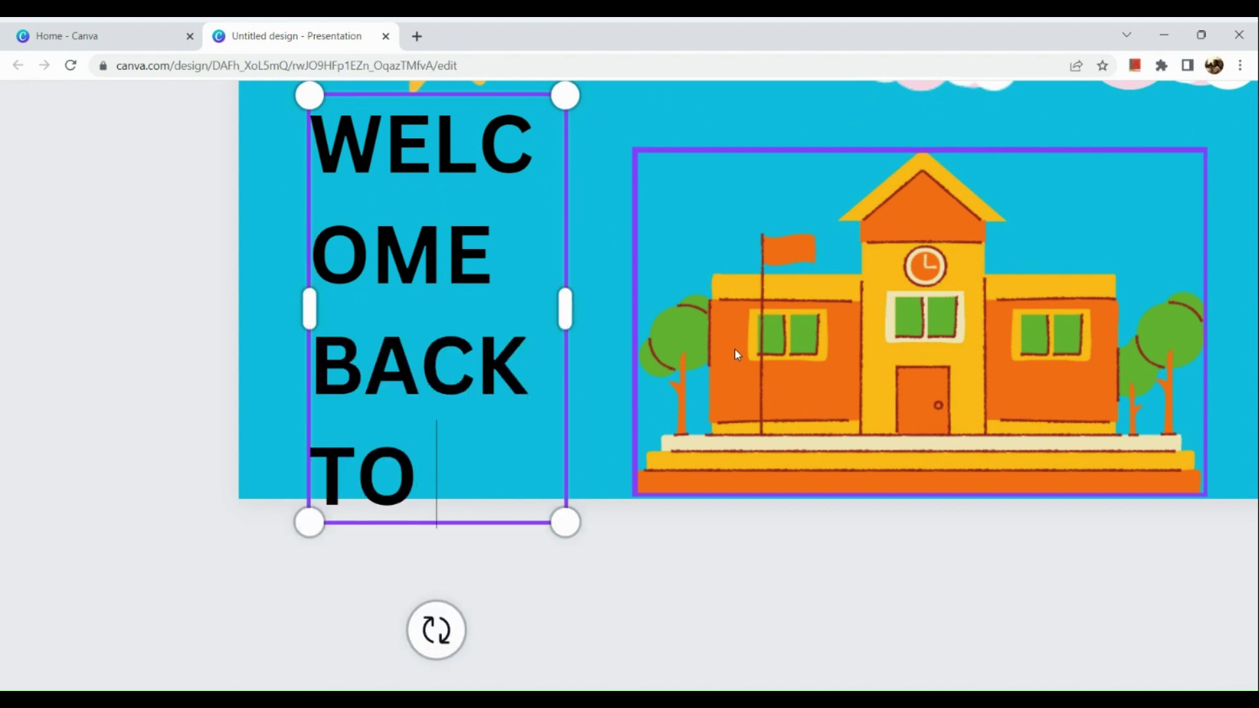
pyautogui.press('BackSpace')
pyautogui.press('BackSpace')
pyautogui.press('BackSpace')
pyautogui.write('!')
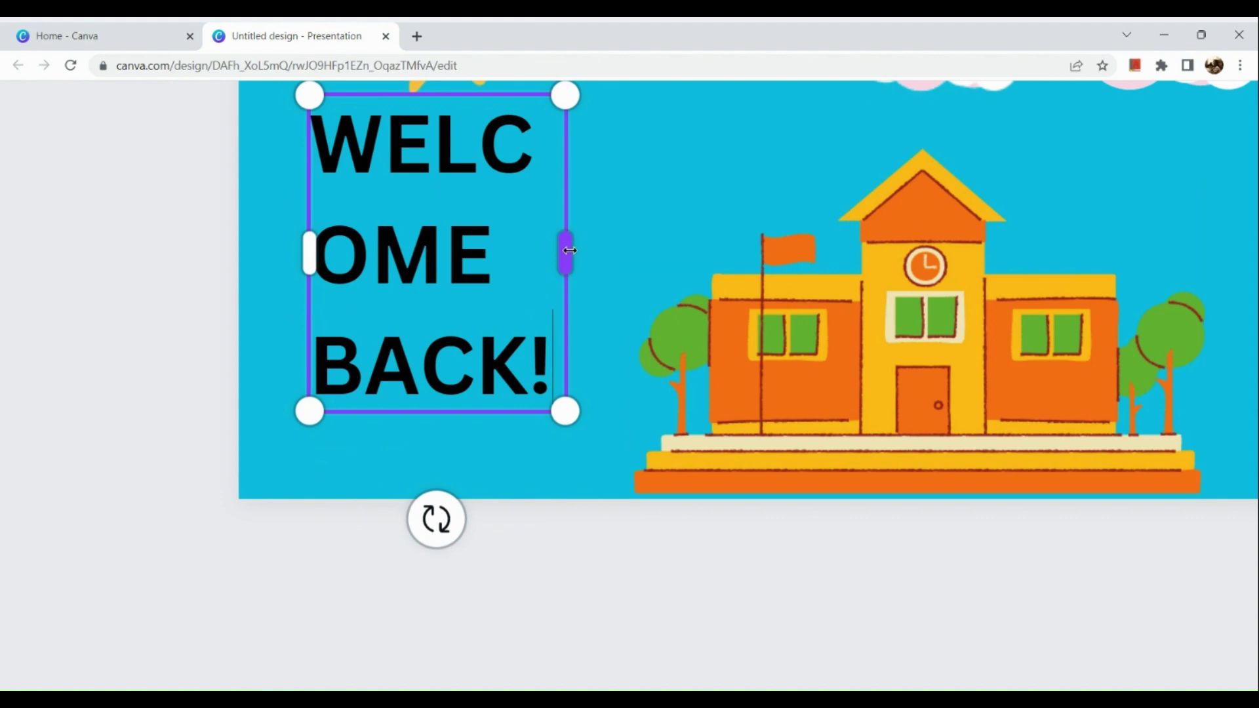
# Widen the title onto one line and move it between the clouds and school.
pyautogui.moveTo(565, 253); pyautogui.dragTo(789, 260)
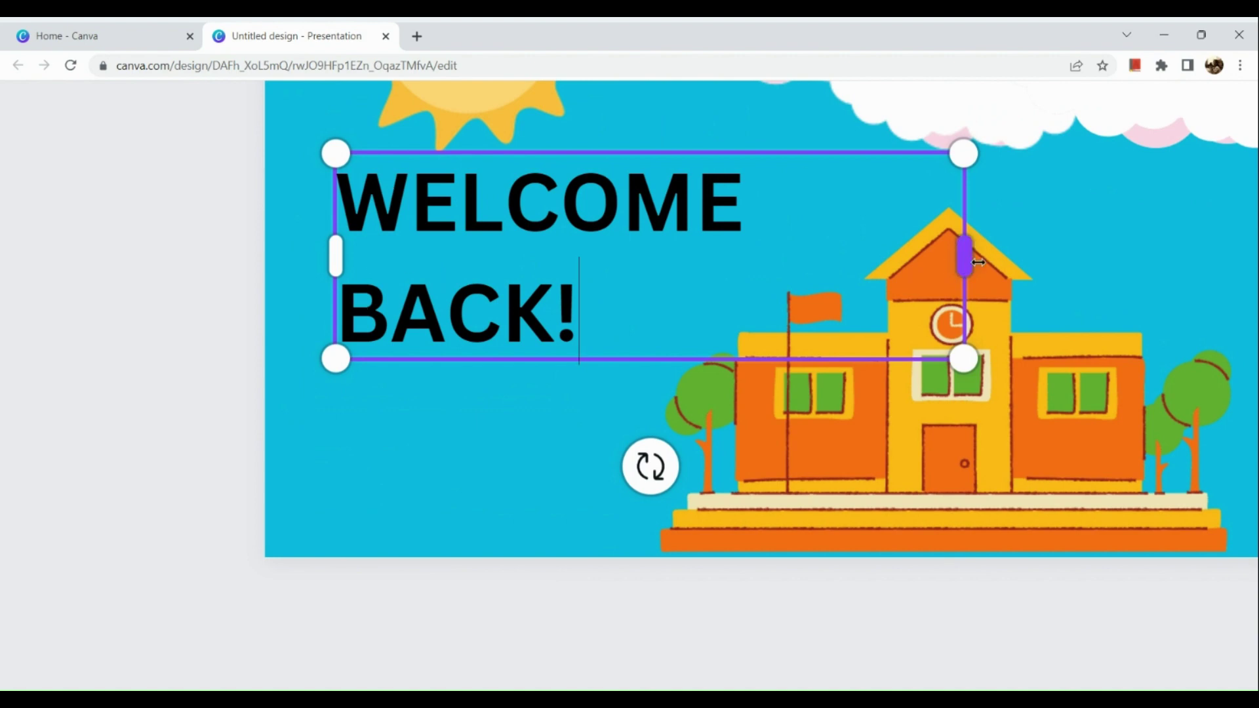
pyautogui.moveTo(1029, 263); pyautogui.dragTo(1137, 265)
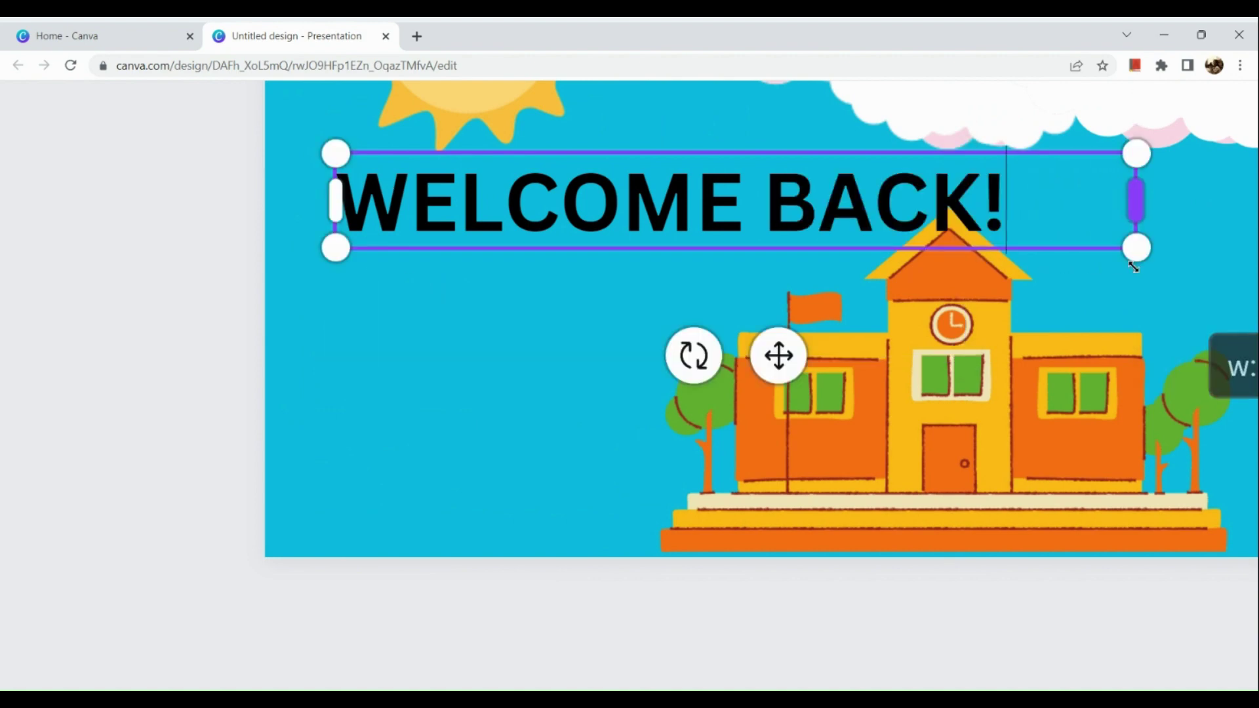
pyautogui.scroll(5, 1038, 254)
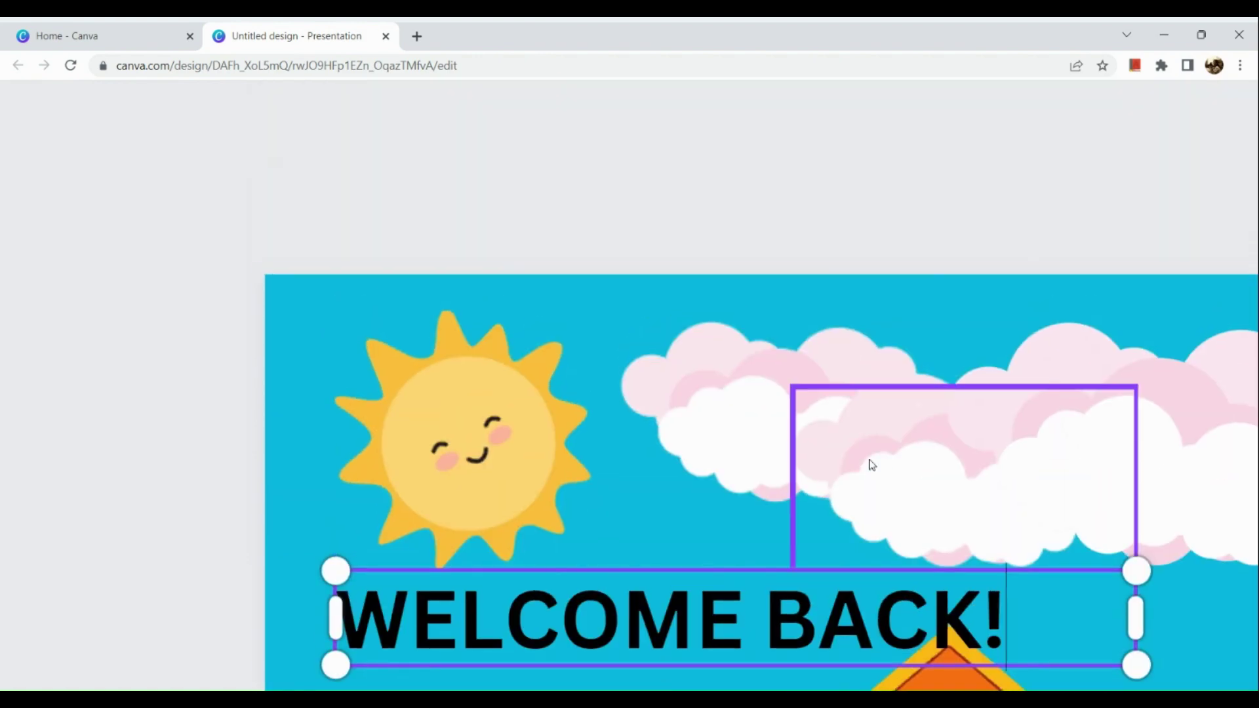
pyautogui.scroll(-4, 868, 459)
pyautogui.moveTo(764, 307); pyautogui.dragTo(1001, 259)
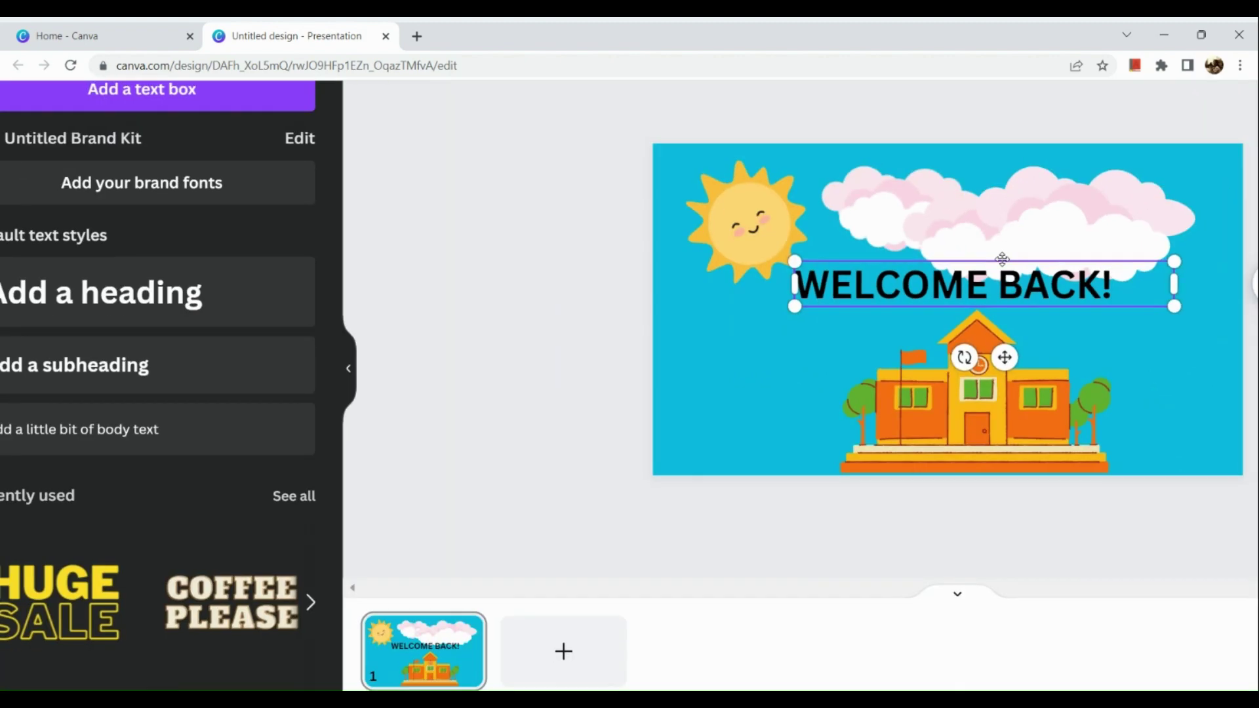
pyautogui.scroll(3, 614, 325)
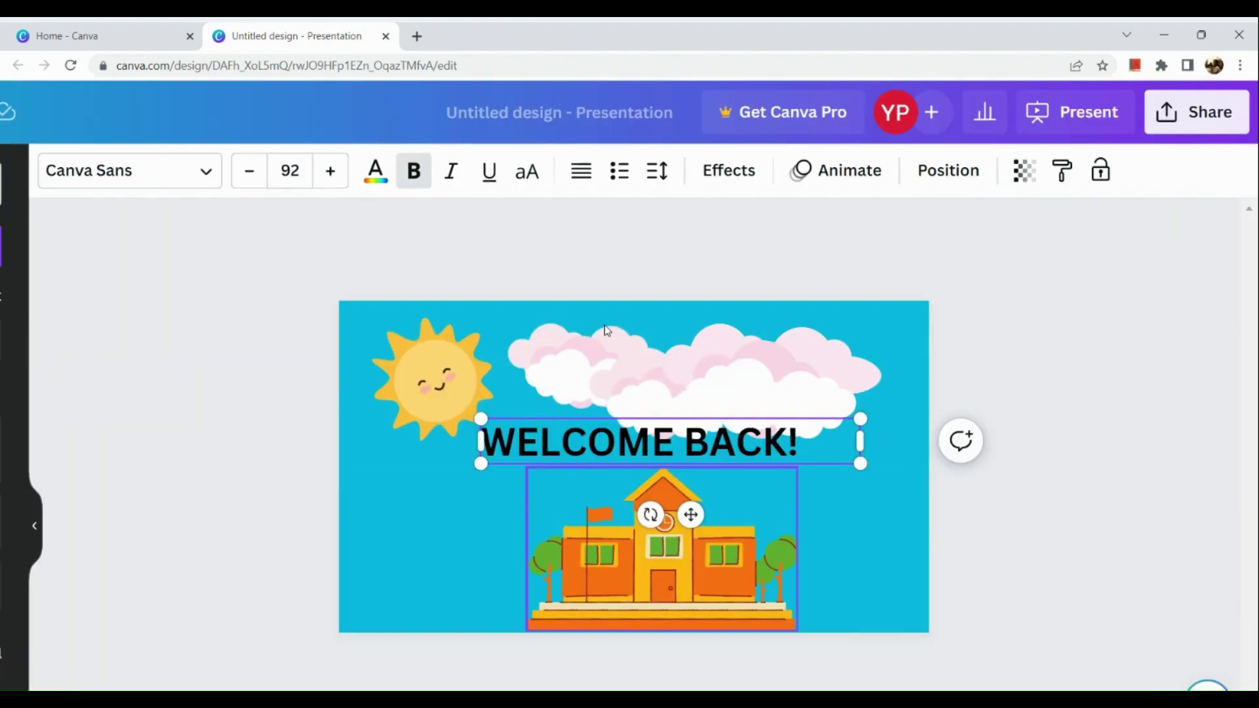
# Change the title font to Montserrat Extra-Bold.
pyautogui.click(157, 172)
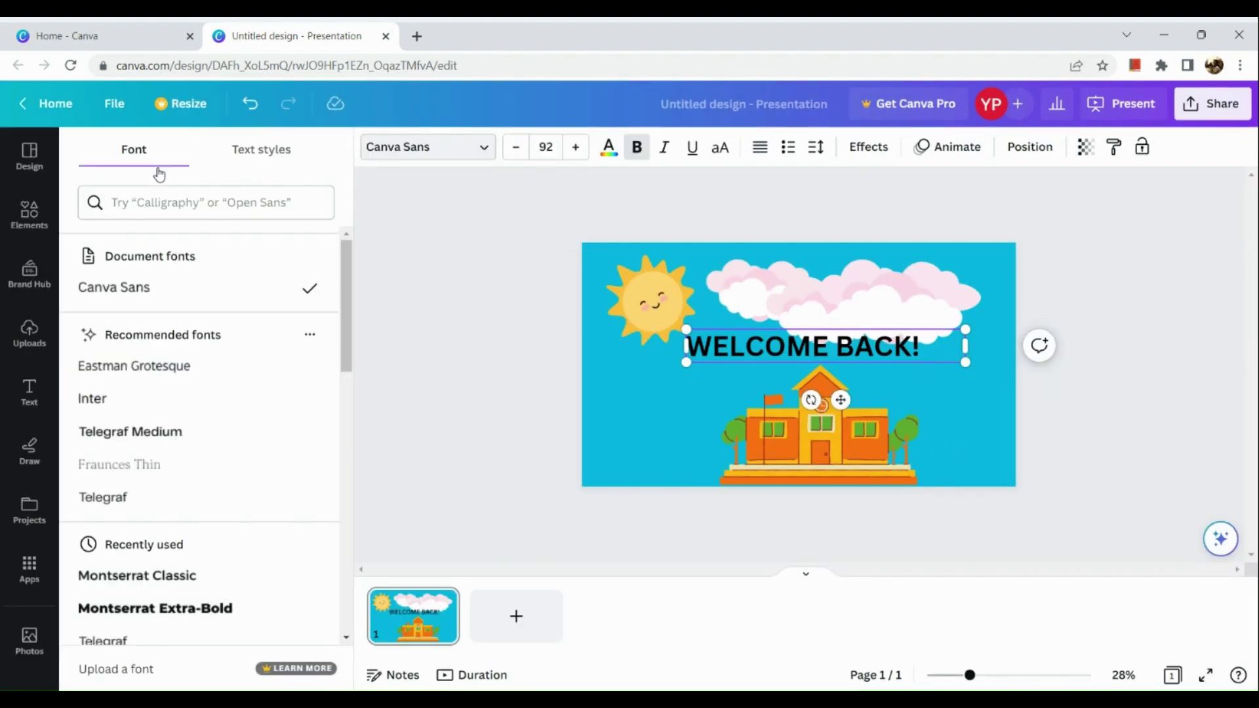
pyautogui.scroll(-5, 138, 367)
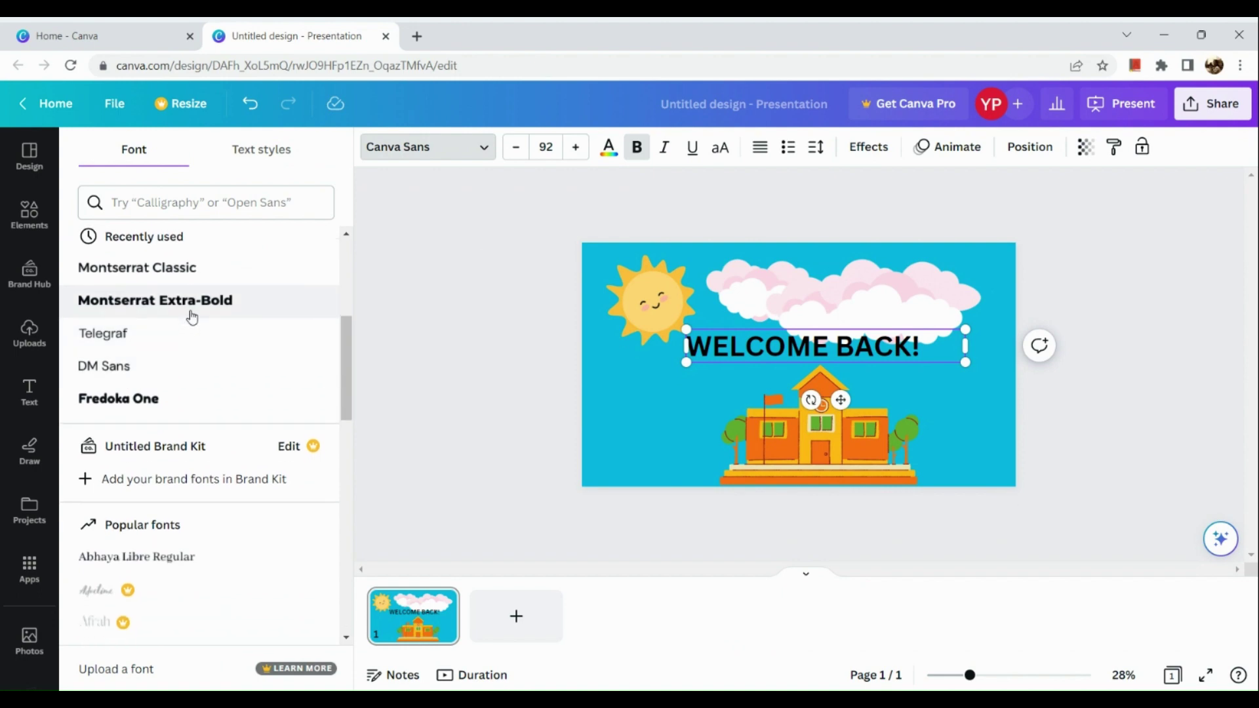
pyautogui.click(191, 318)
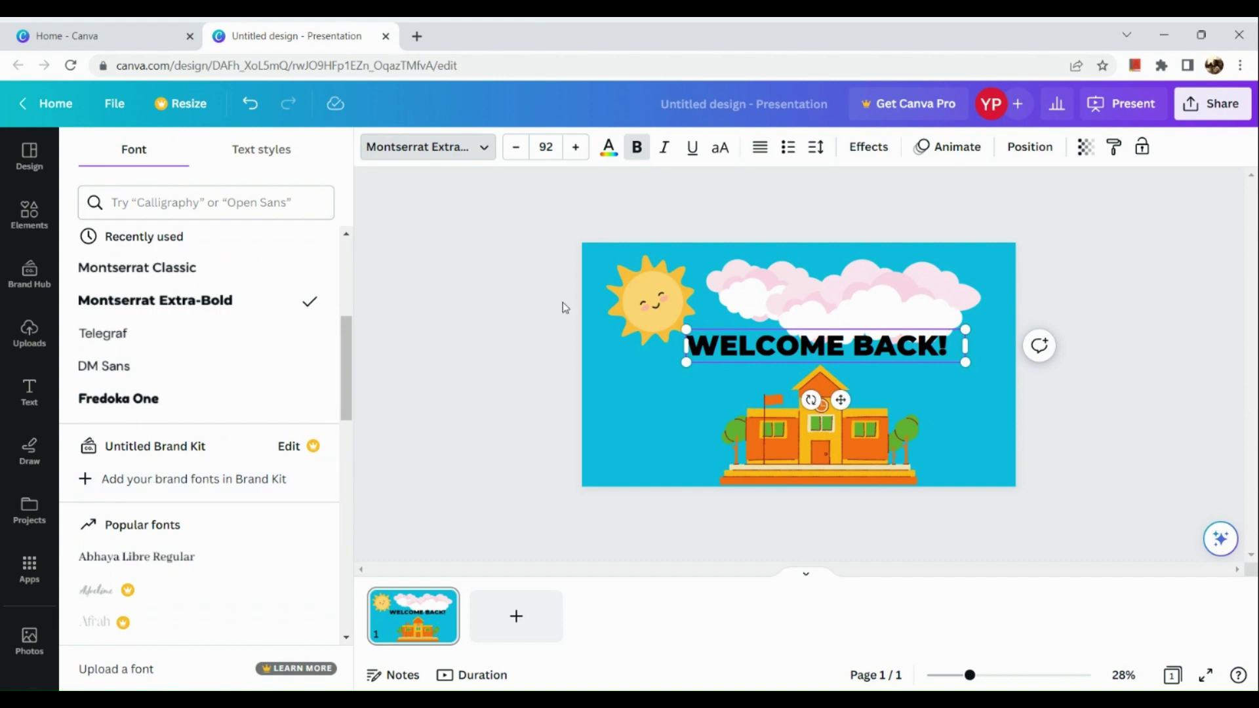
# Try yellow as the title's text colour.
pyautogui.click(615, 162)
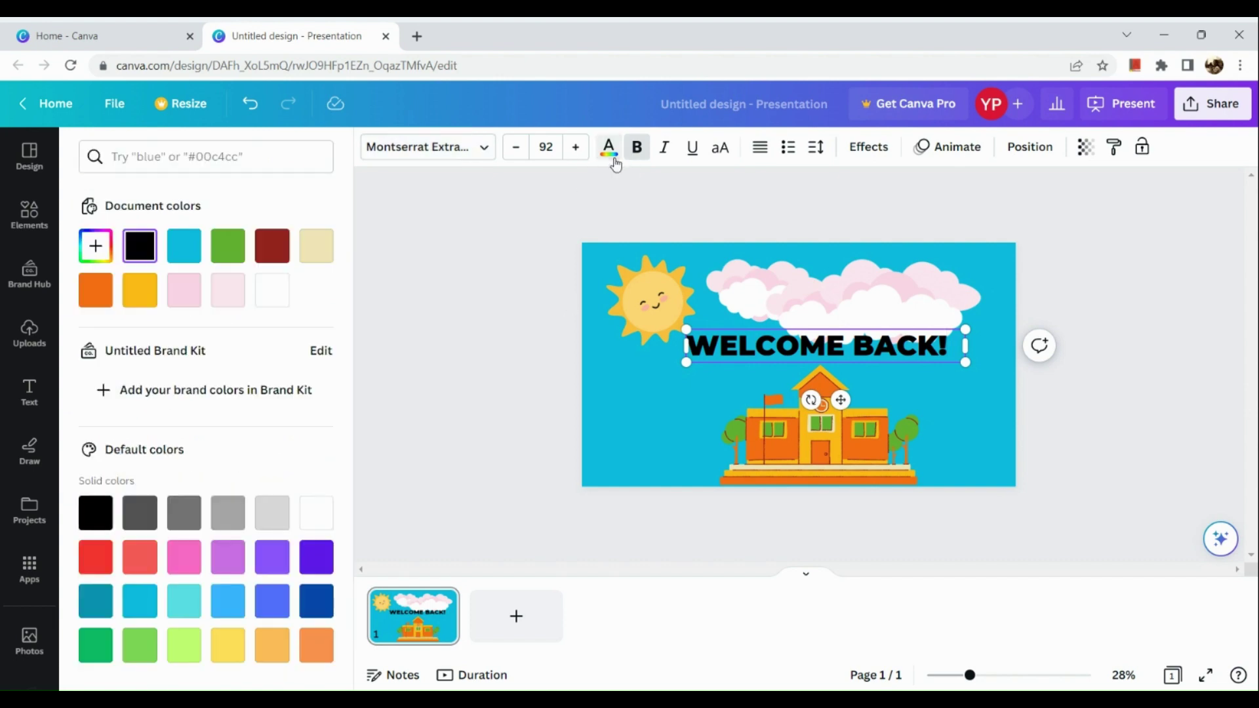
pyautogui.click(139, 289)
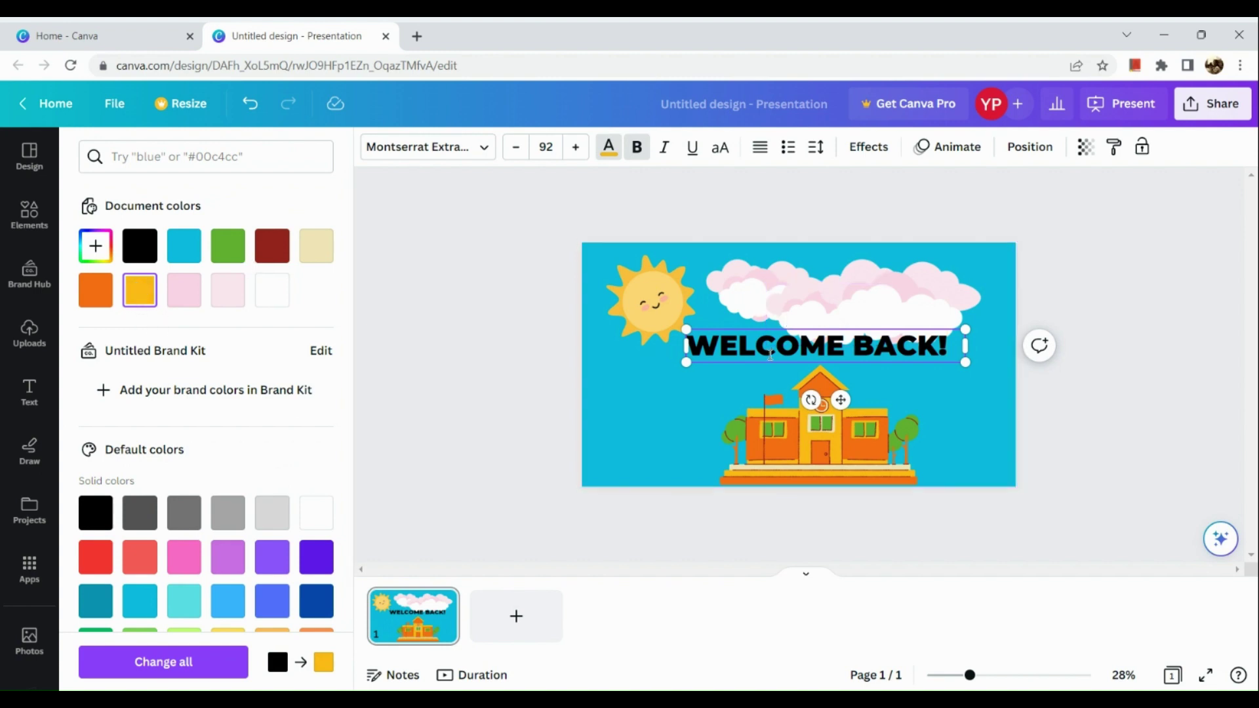
pyautogui.doubleClick(770, 355)
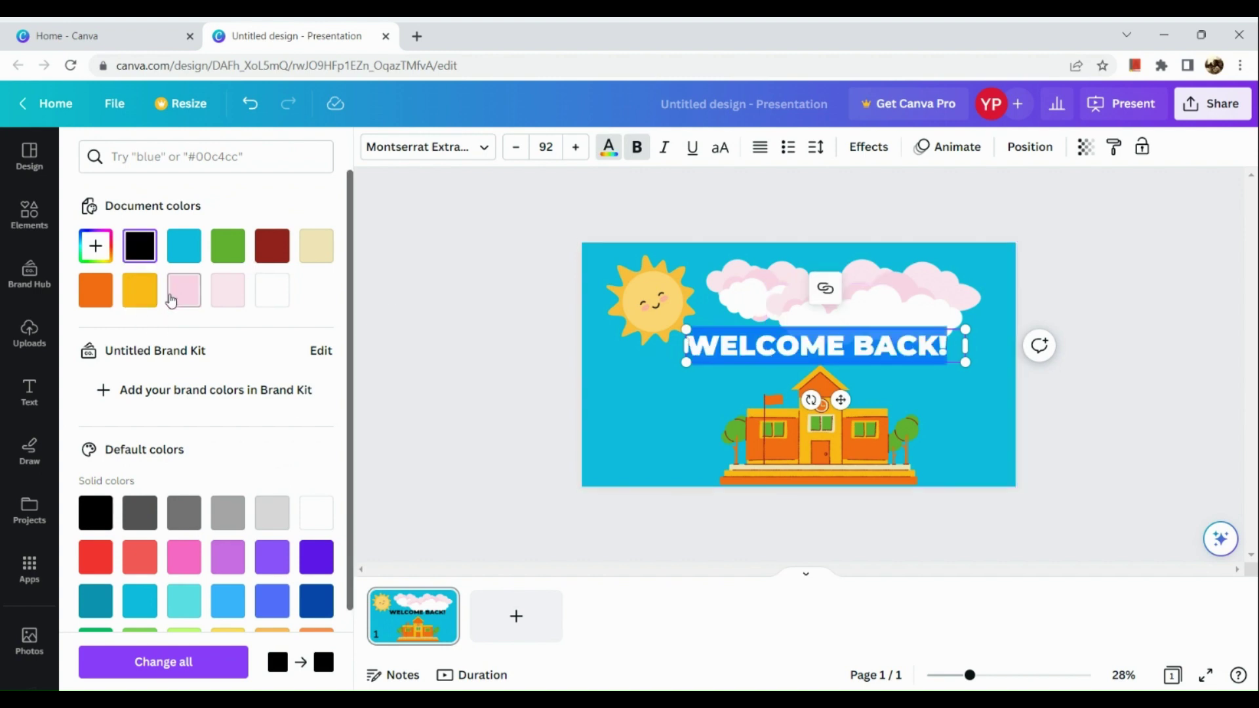
pyautogui.click(138, 292)
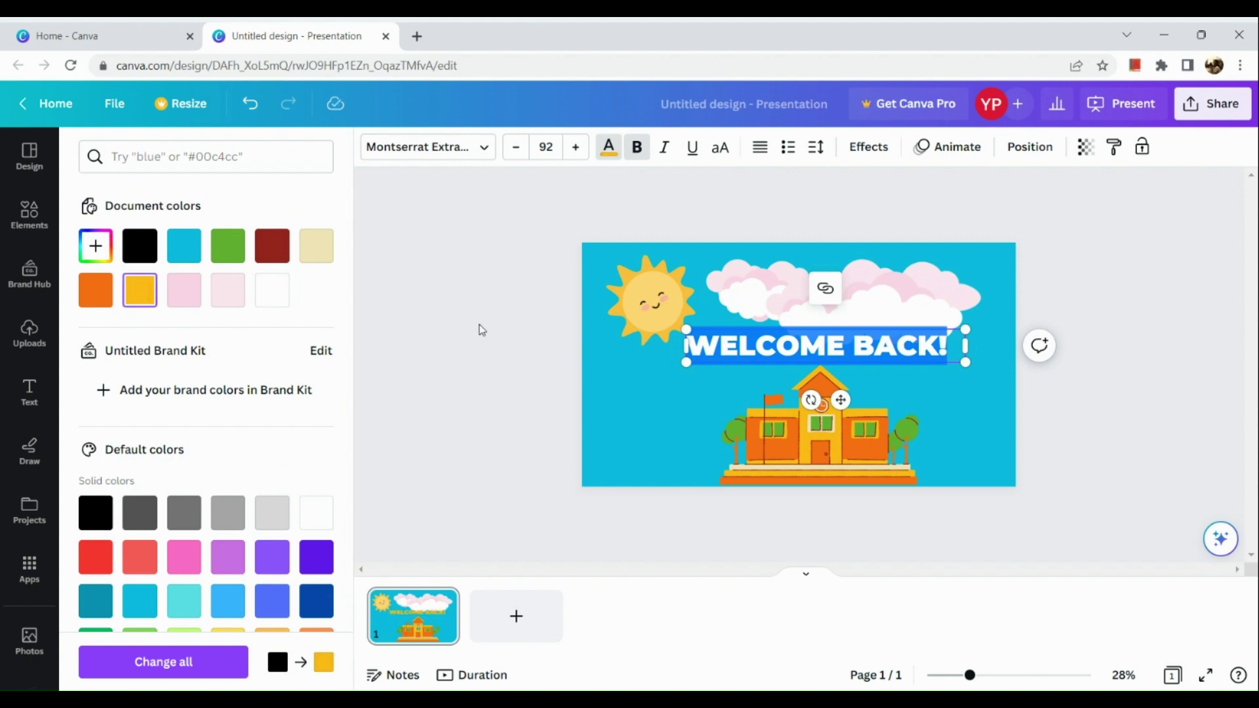
pyautogui.press('Escape')
pyautogui.press('Escape')
pyautogui.click(680, 398)
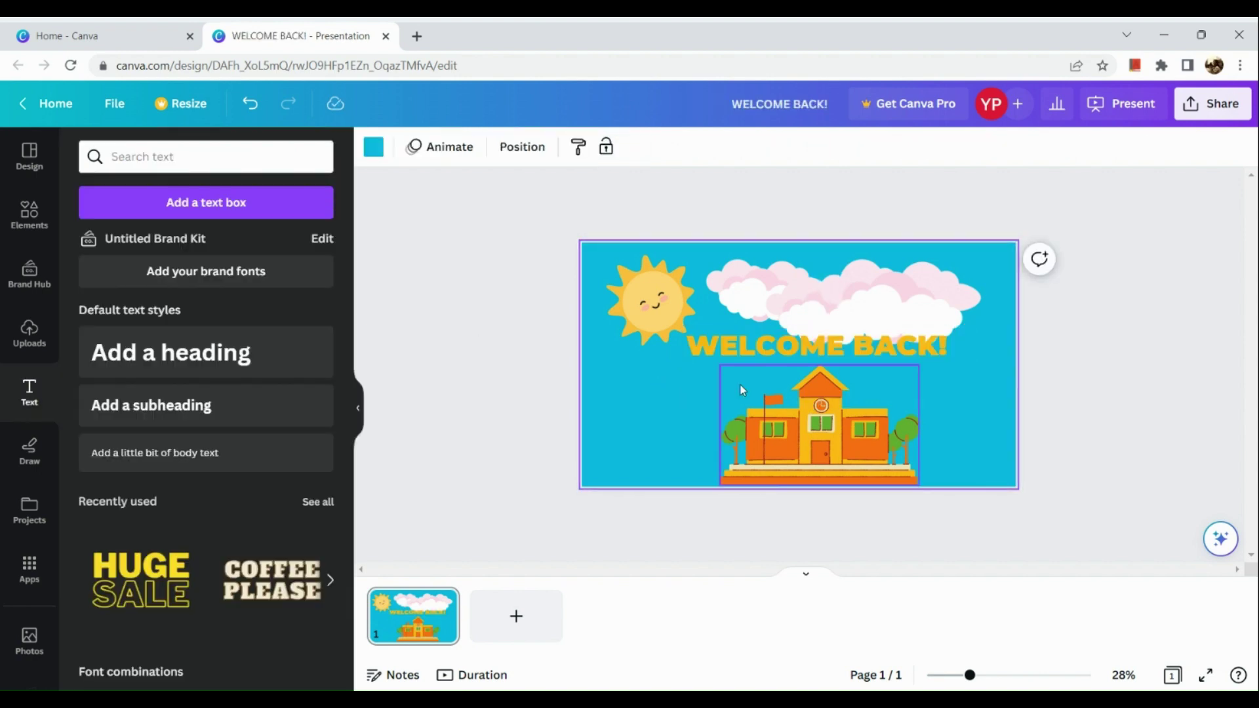
# Try orange and then green as the title's text colour.
pyautogui.doubleClick(795, 344)
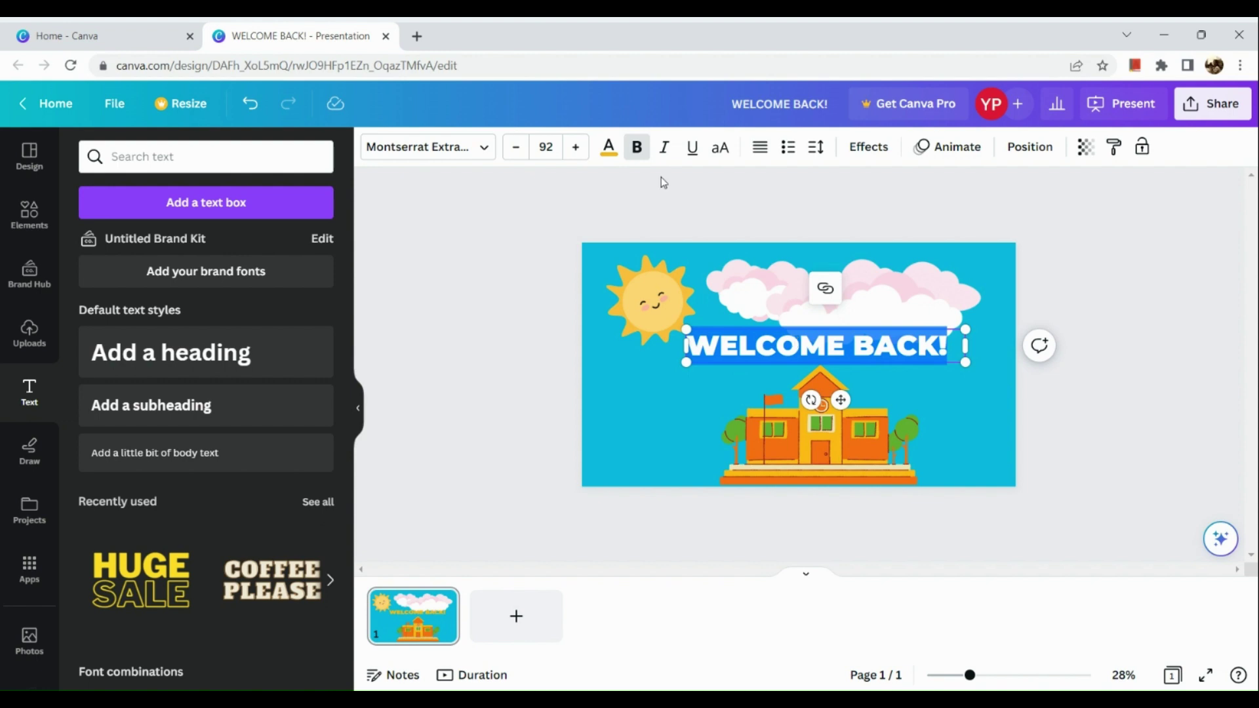
pyautogui.click(608, 147)
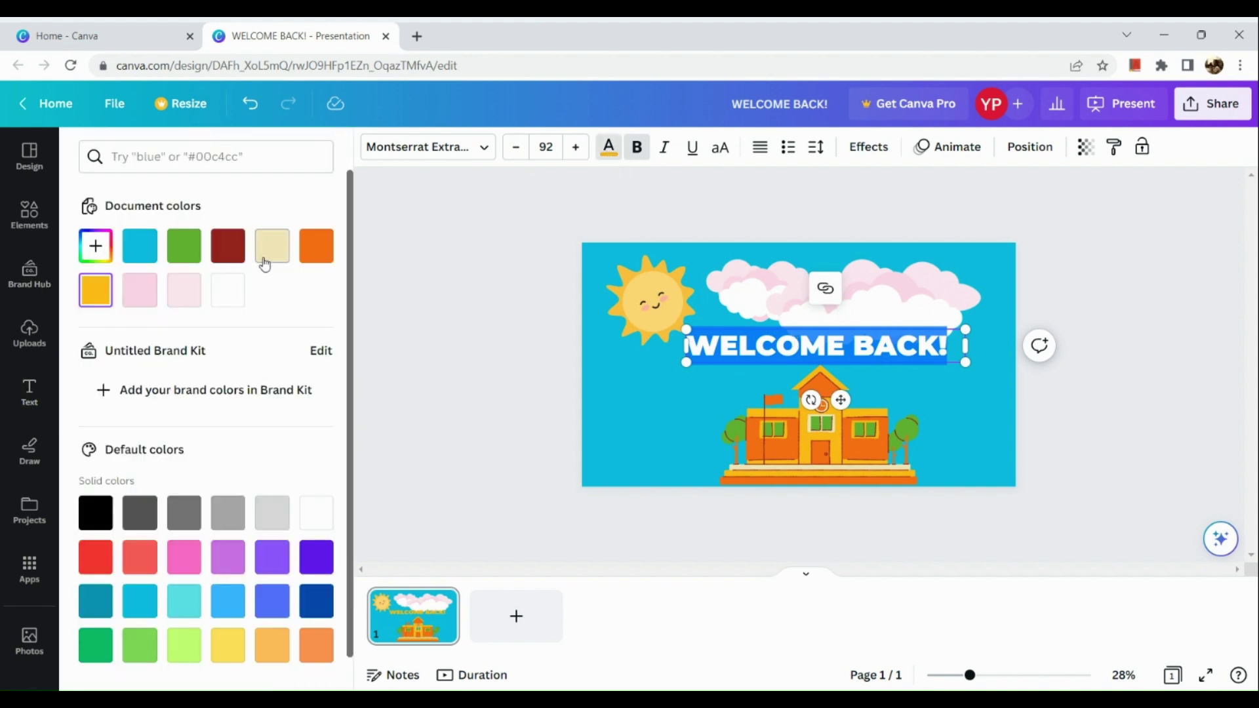
pyautogui.click(311, 253)
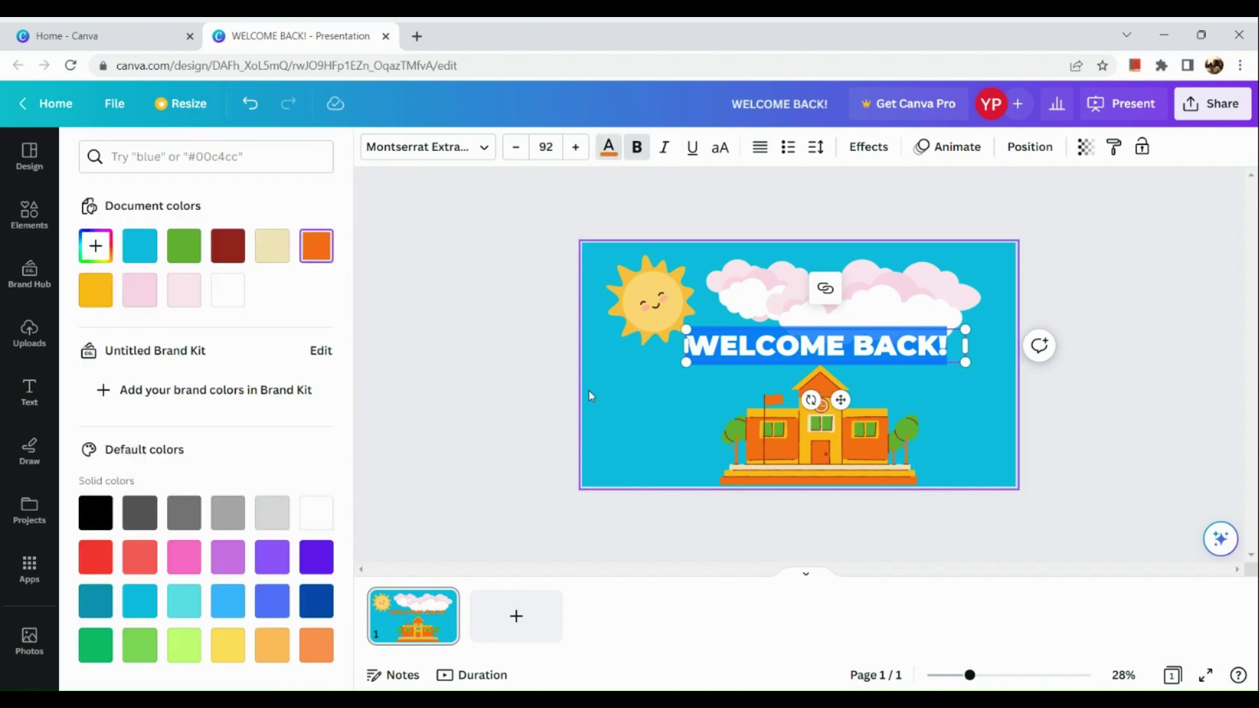
pyautogui.click(659, 412)
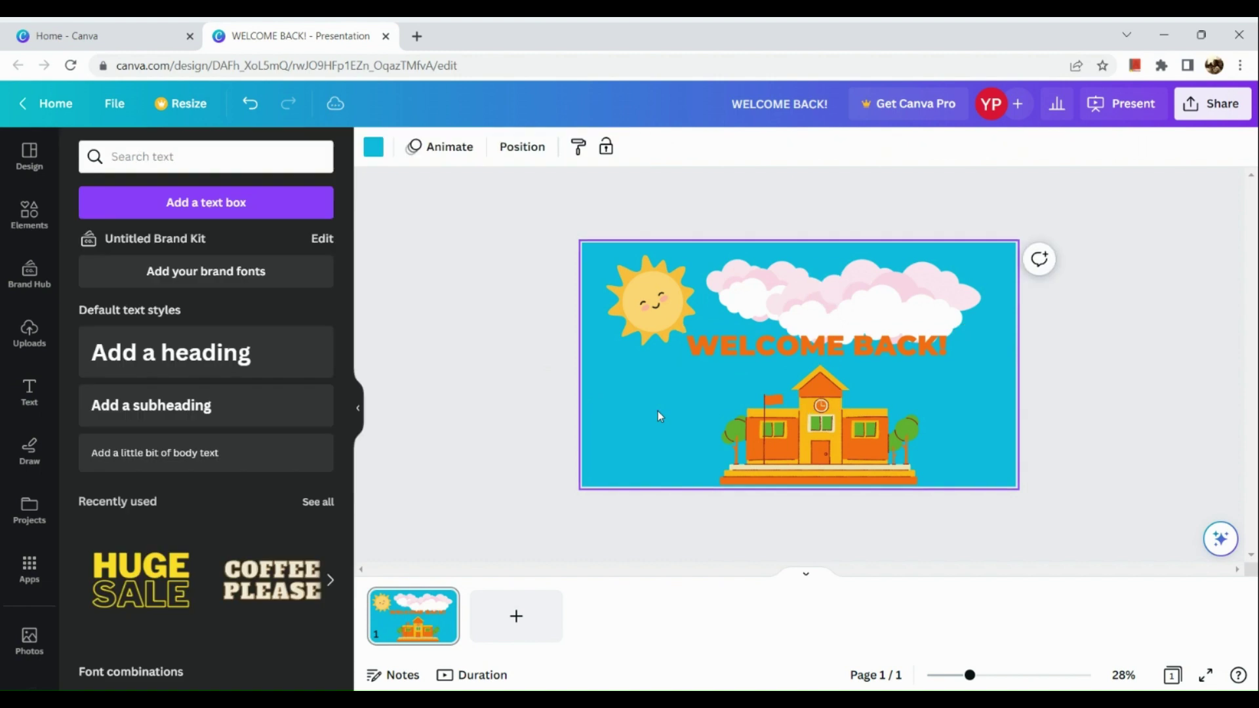
pyautogui.doubleClick(842, 341)
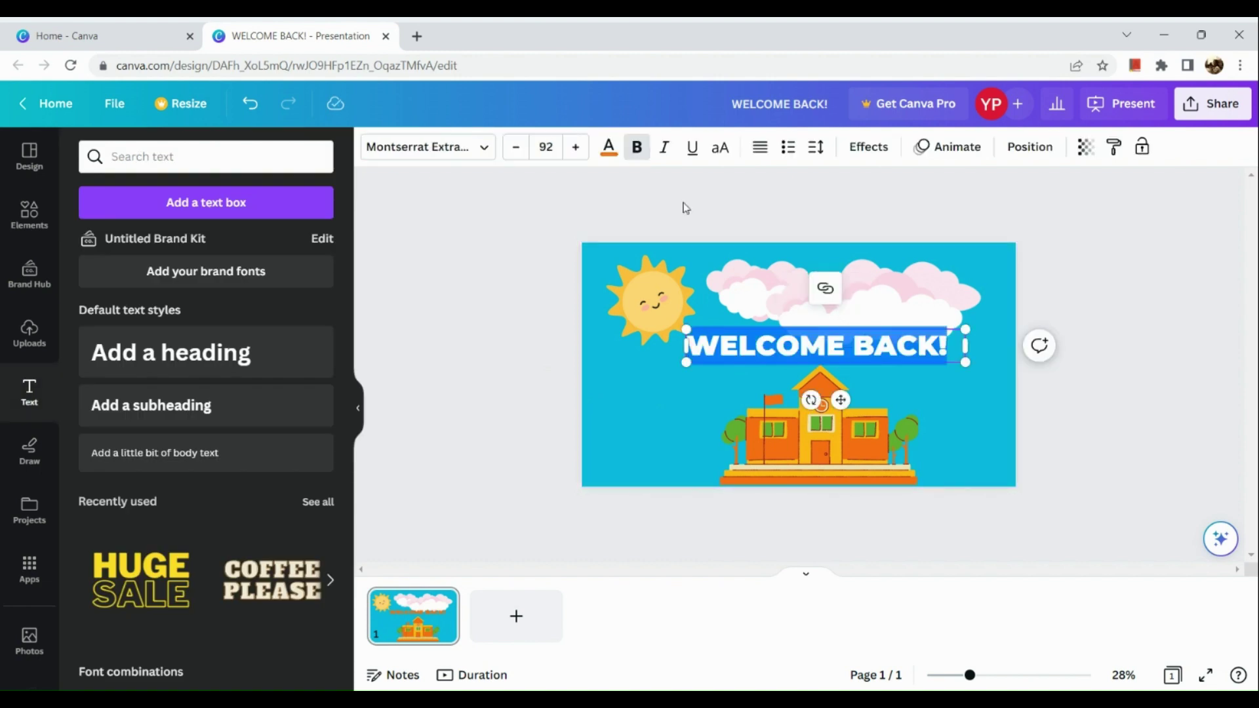
pyautogui.click(608, 147)
pyautogui.scroll(-1, 210, 607)
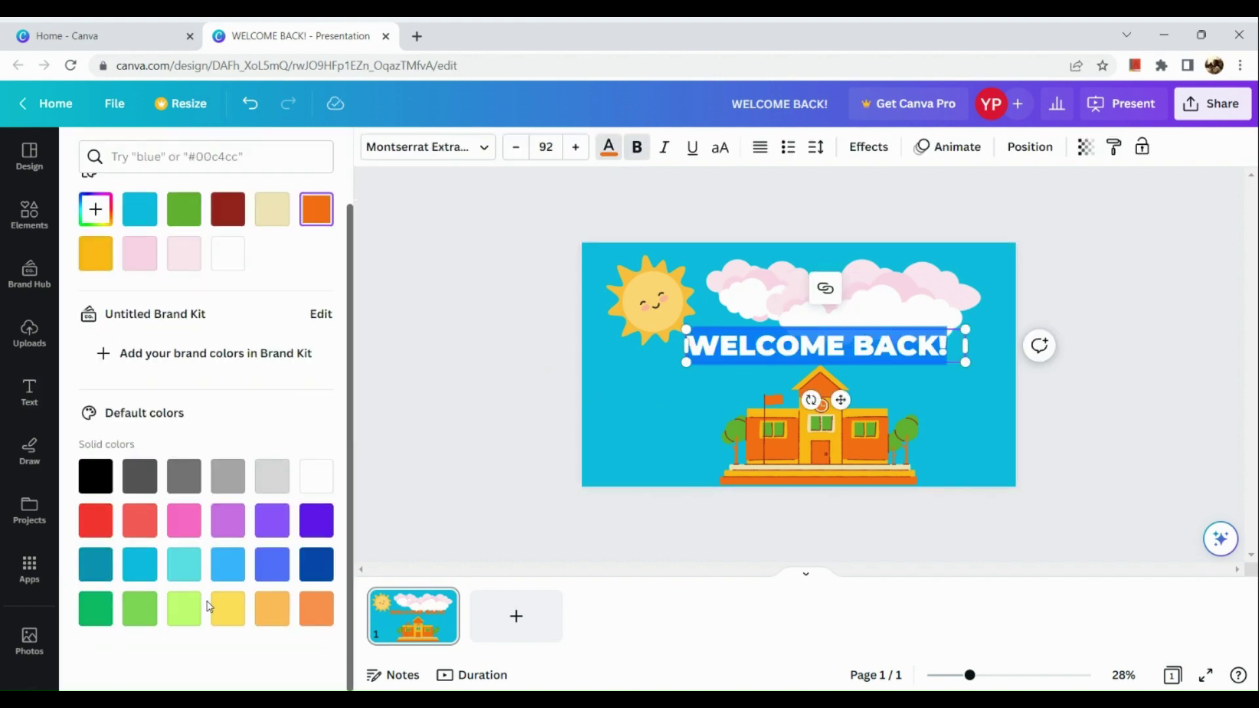
pyautogui.click(200, 220)
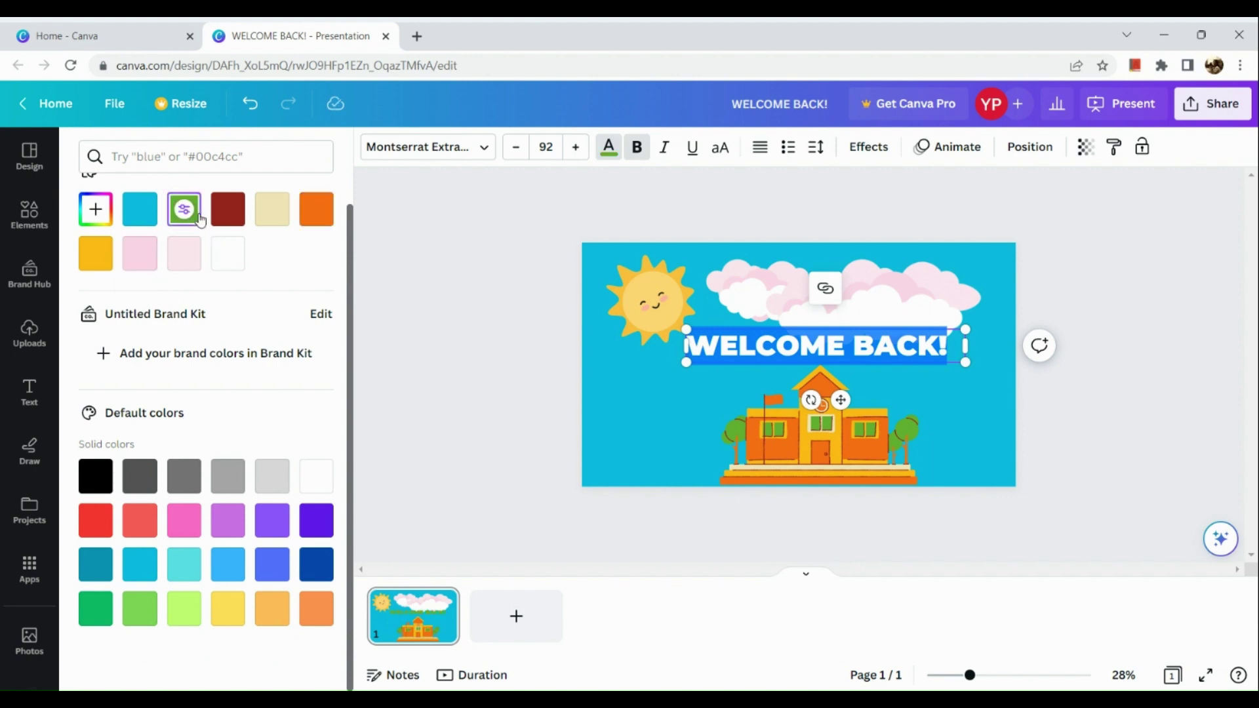
pyautogui.press('Escape')
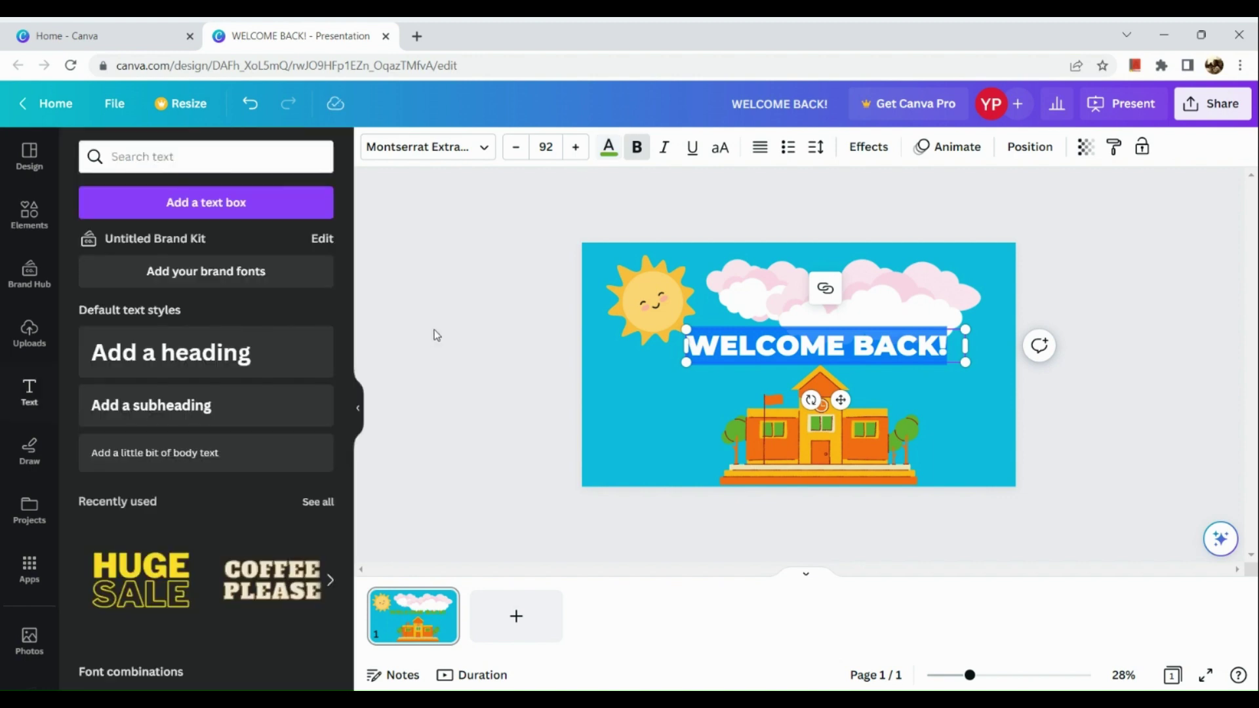
# Leave the school picture uncropped and set the title text back to black.
pyautogui.click(810, 391)
pyautogui.doubleClick(847, 371)
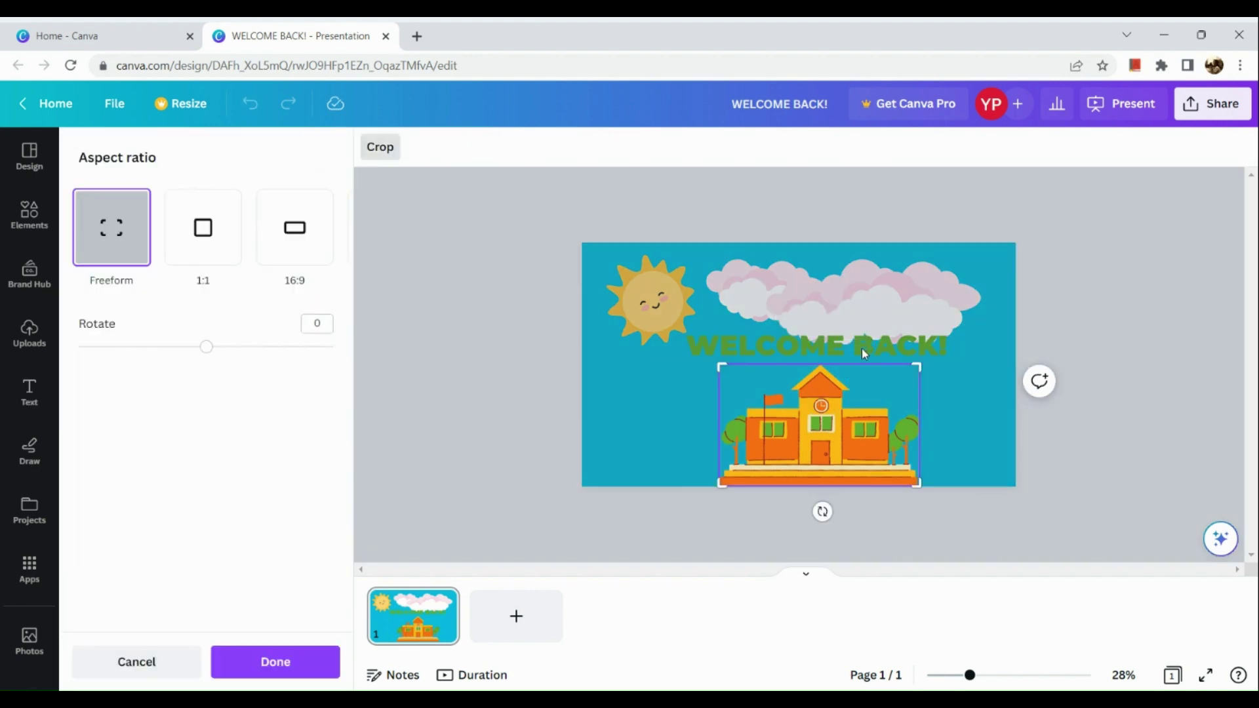
pyautogui.click(1076, 497)
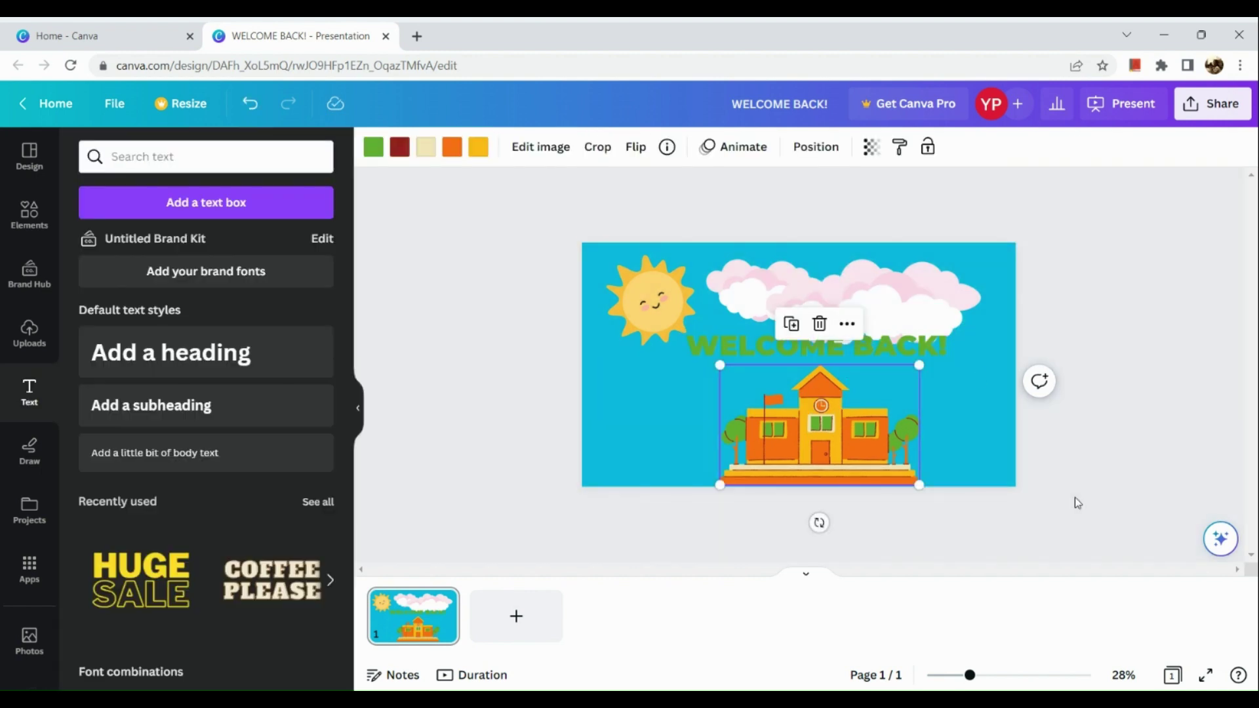
pyautogui.click(923, 344)
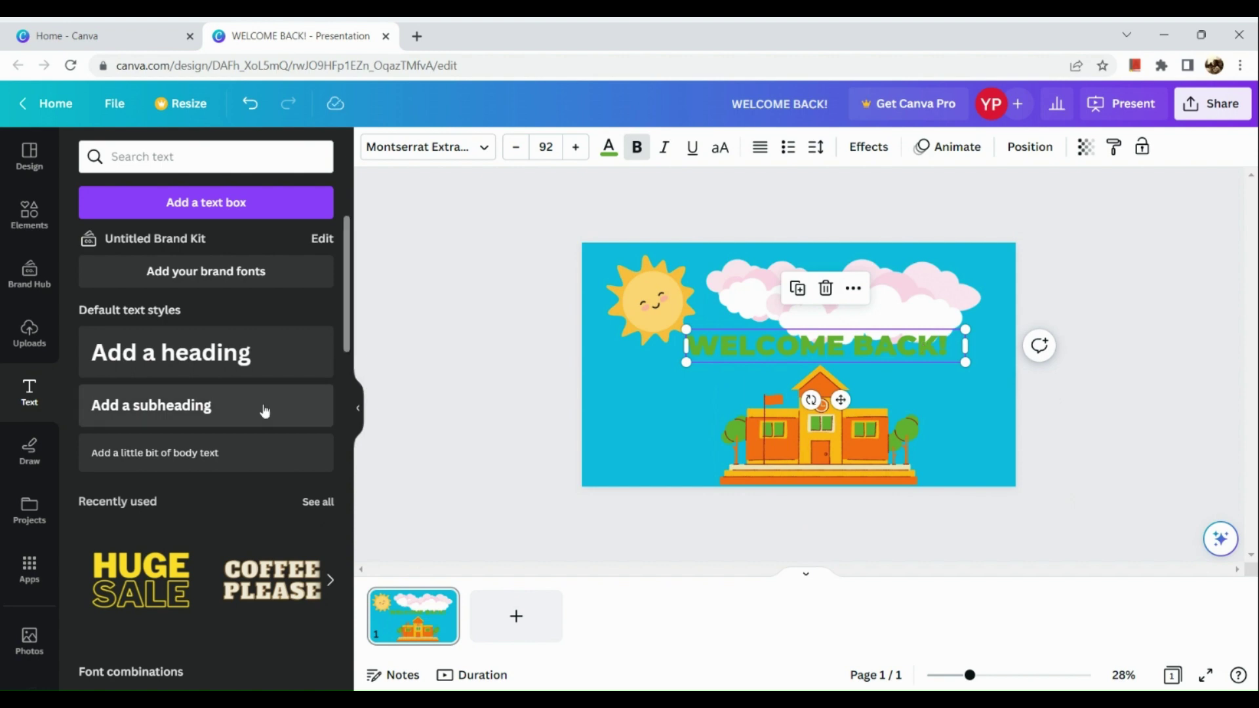
pyautogui.click(608, 147)
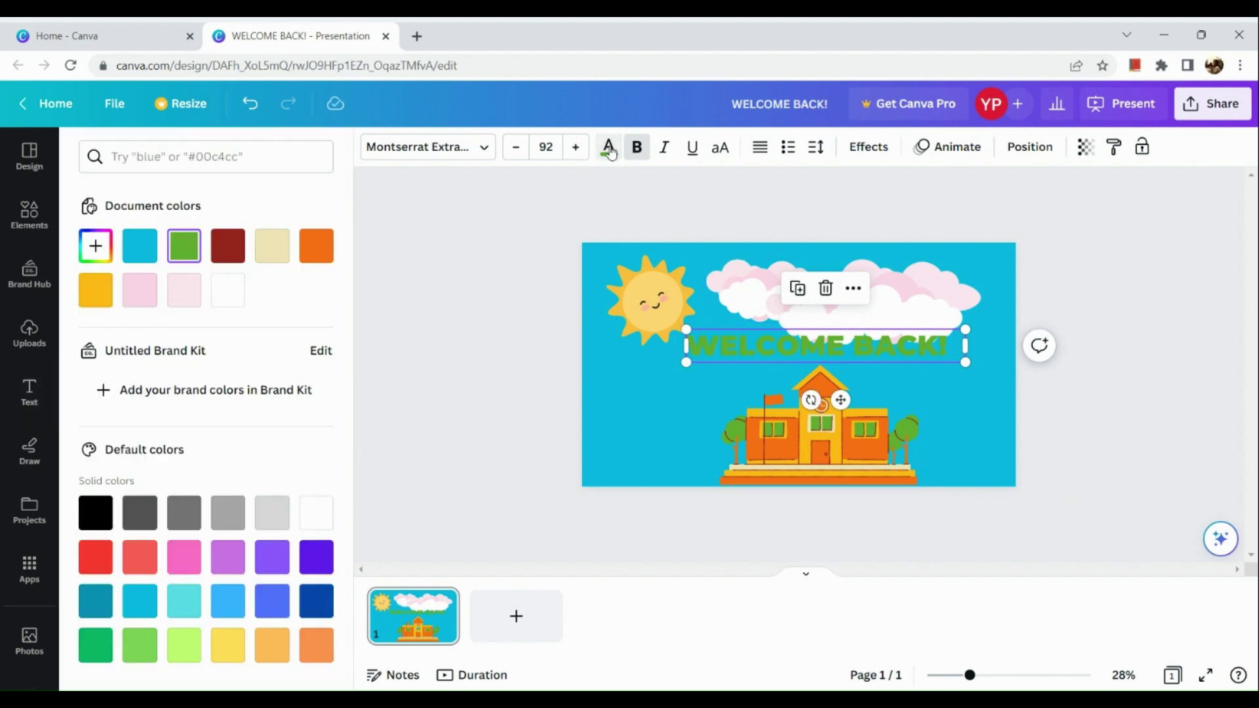
pyautogui.doubleClick(922, 343)
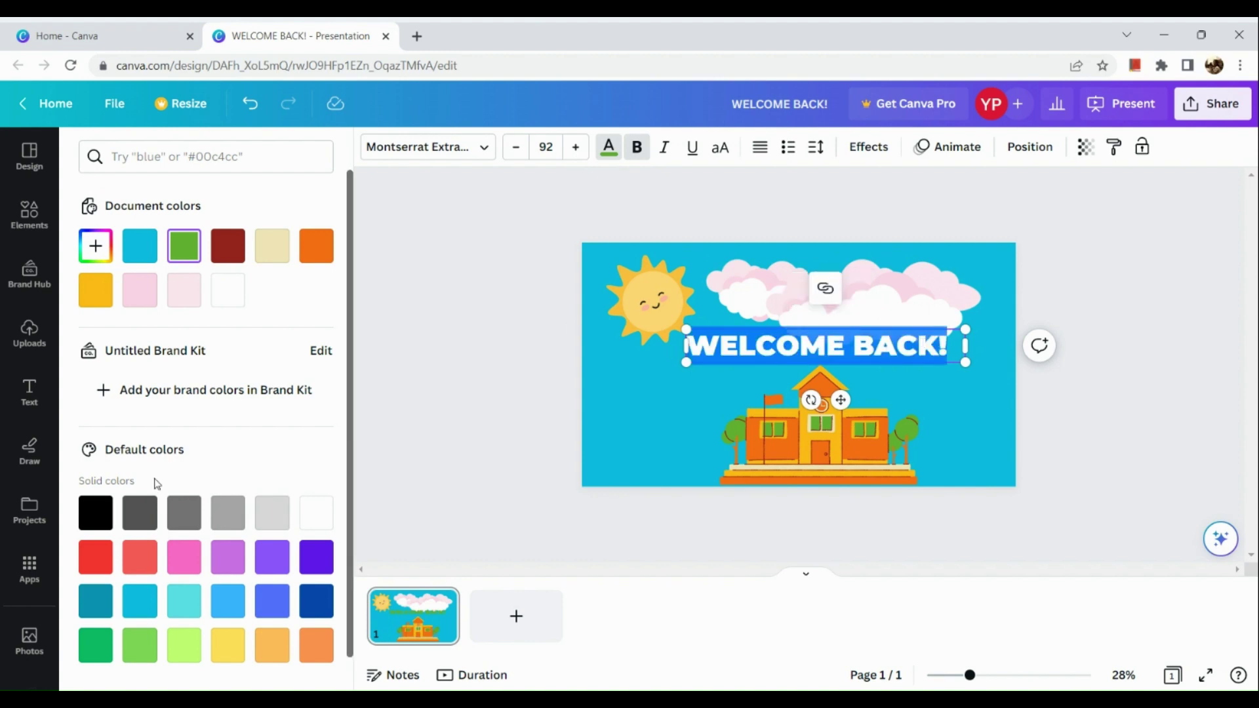
pyautogui.click(96, 513)
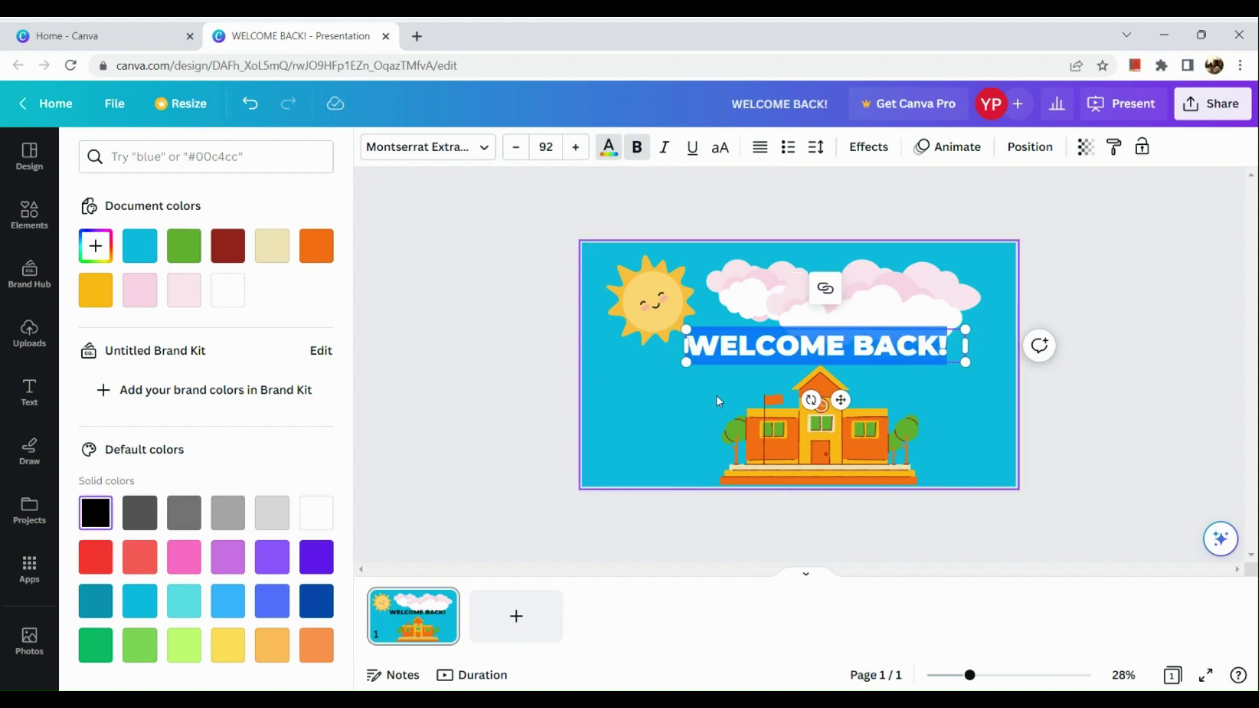
pyautogui.press('Escape')
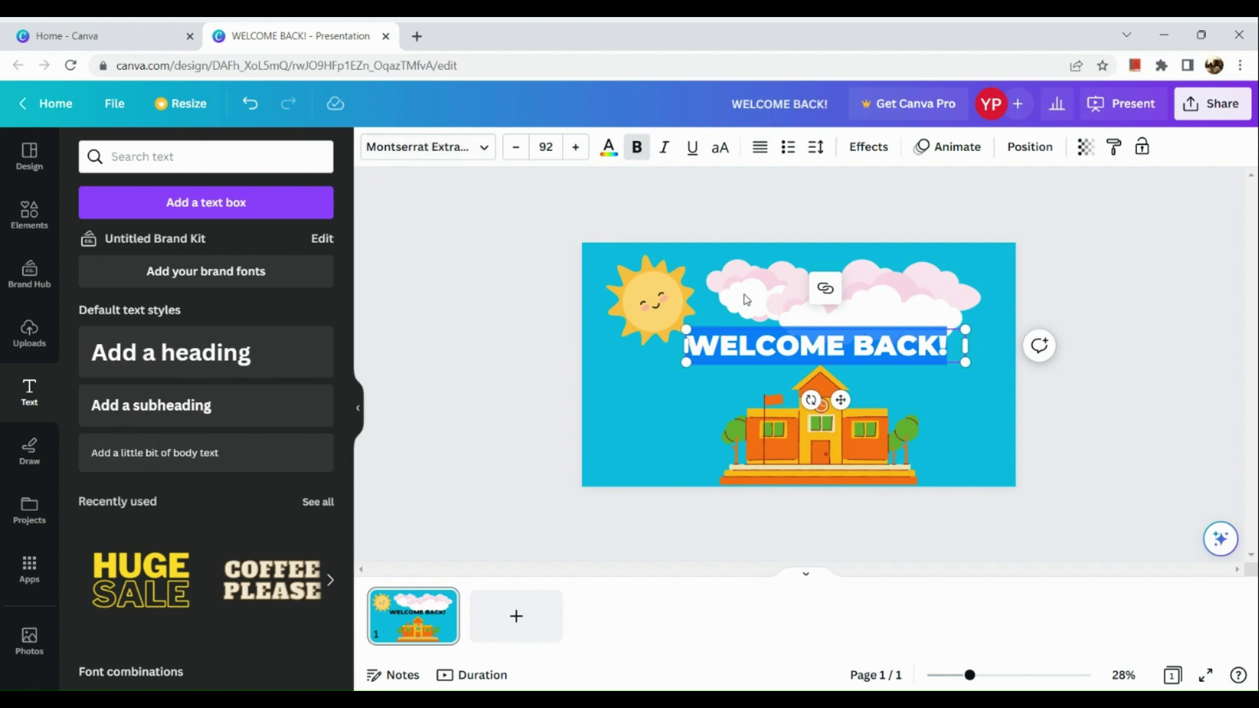
# Curve the WELCOME BACK! title, move it onto the clouds and enlarge to 130.
pyautogui.click(870, 149)
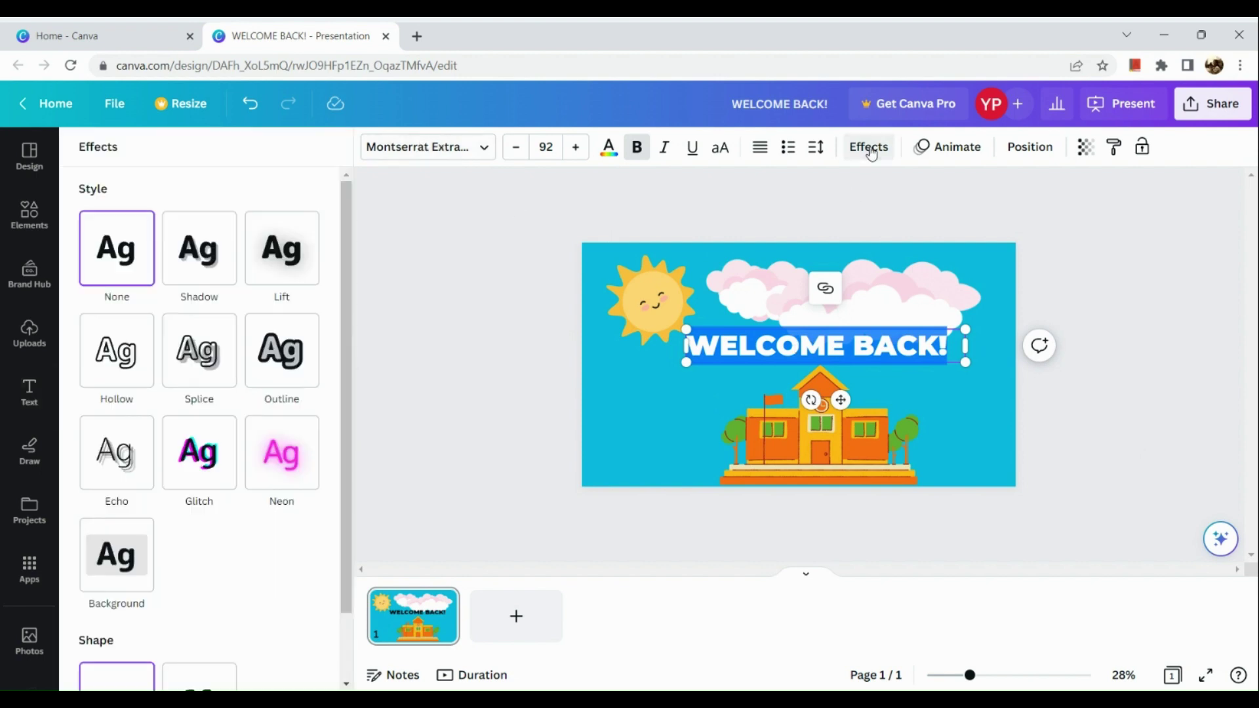
pyautogui.scroll(-1, 155, 516)
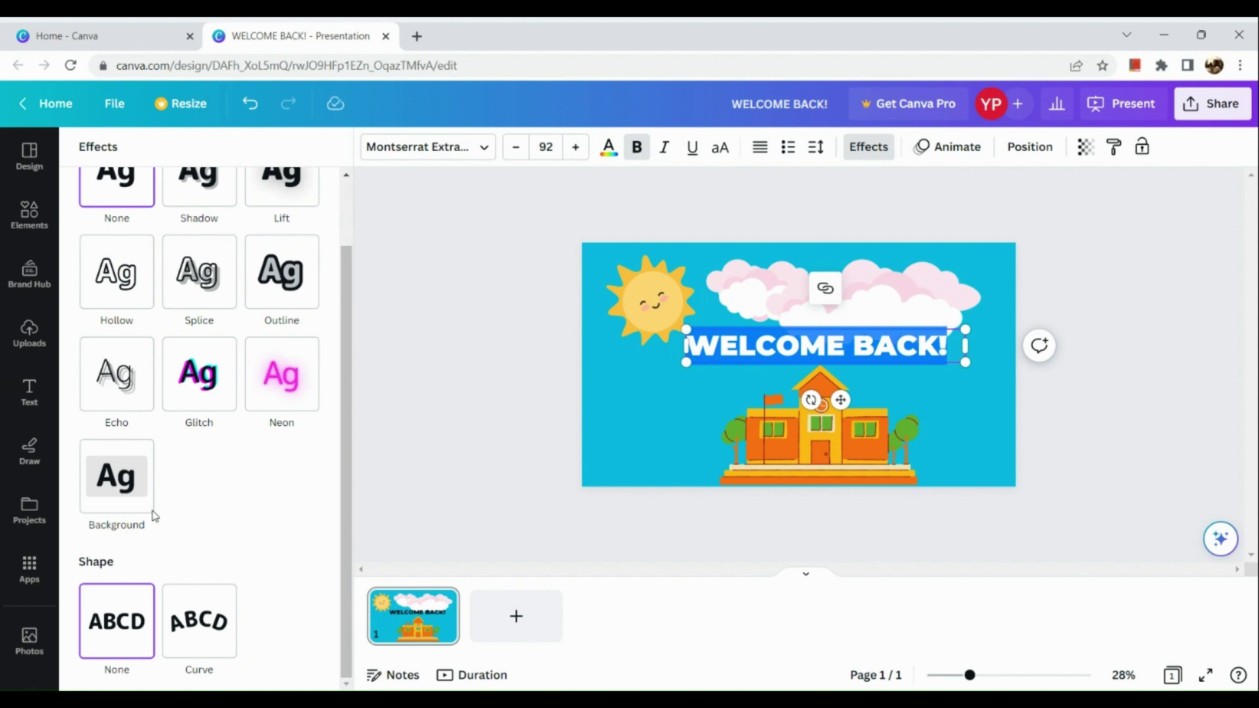
pyautogui.click(213, 641)
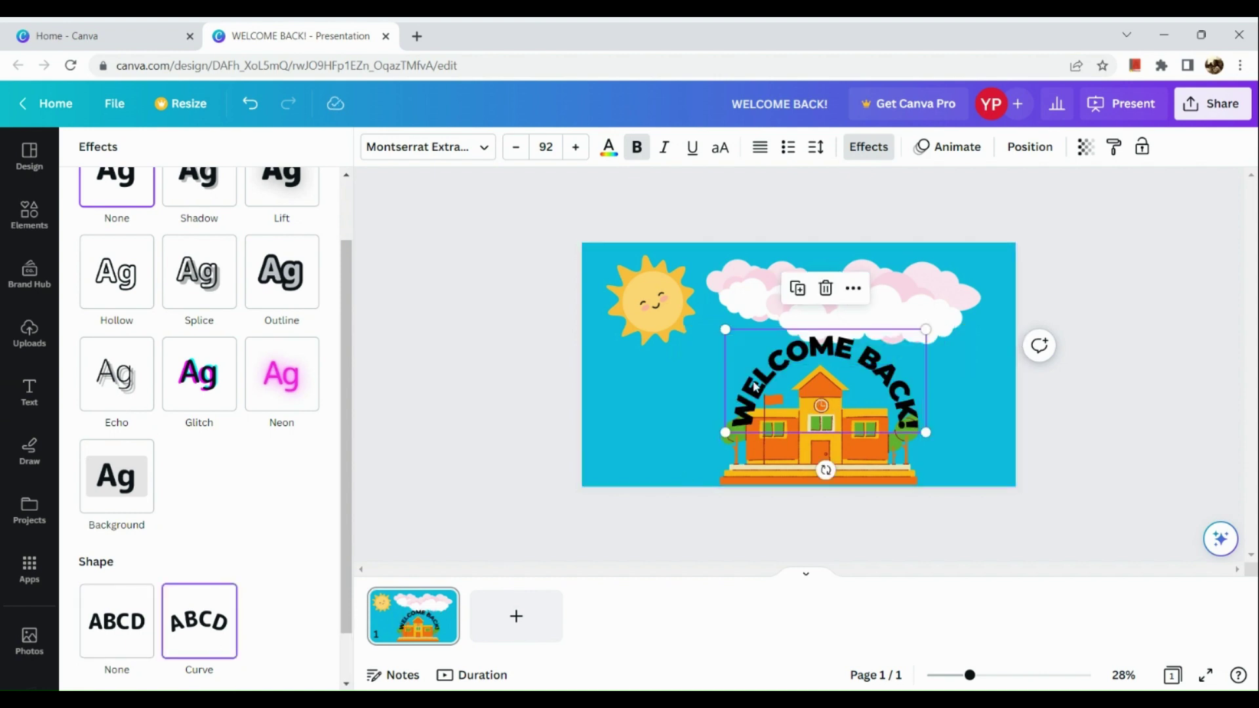
pyautogui.moveTo(757, 386); pyautogui.dragTo(750, 339)
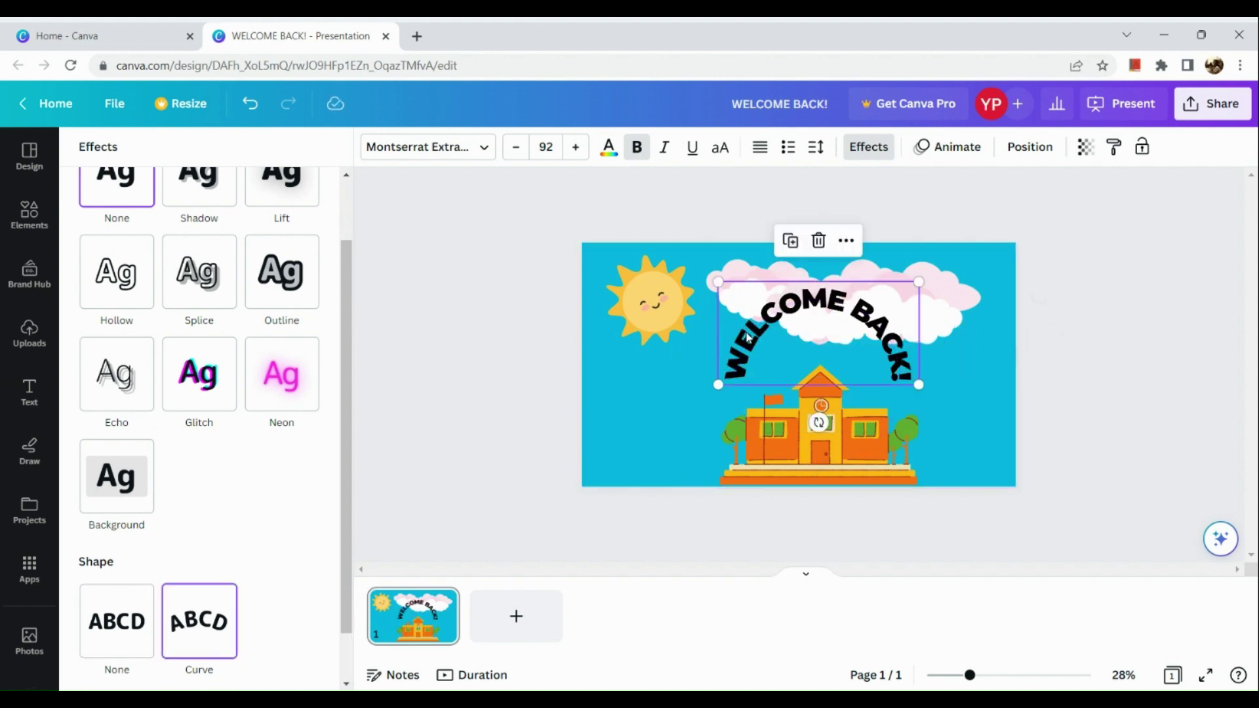
pyautogui.moveTo(919, 384); pyautogui.dragTo(969, 411)
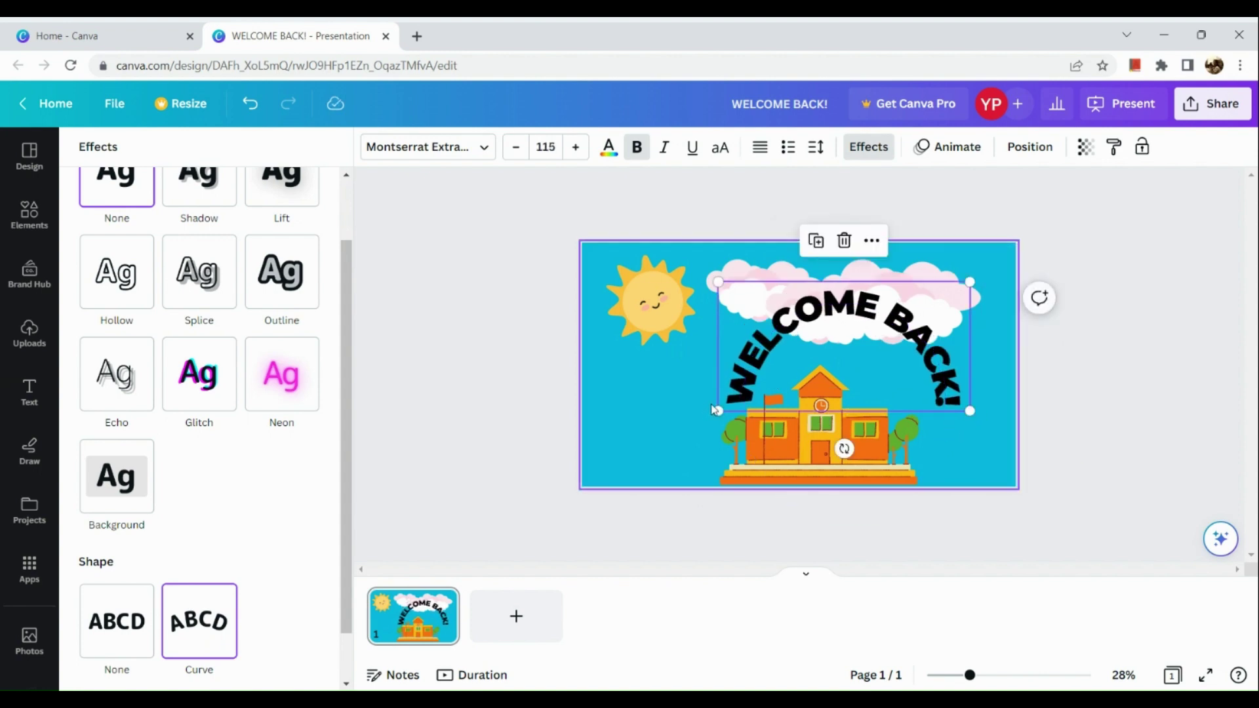
pyautogui.moveTo(720, 410); pyautogui.dragTo(686, 423)
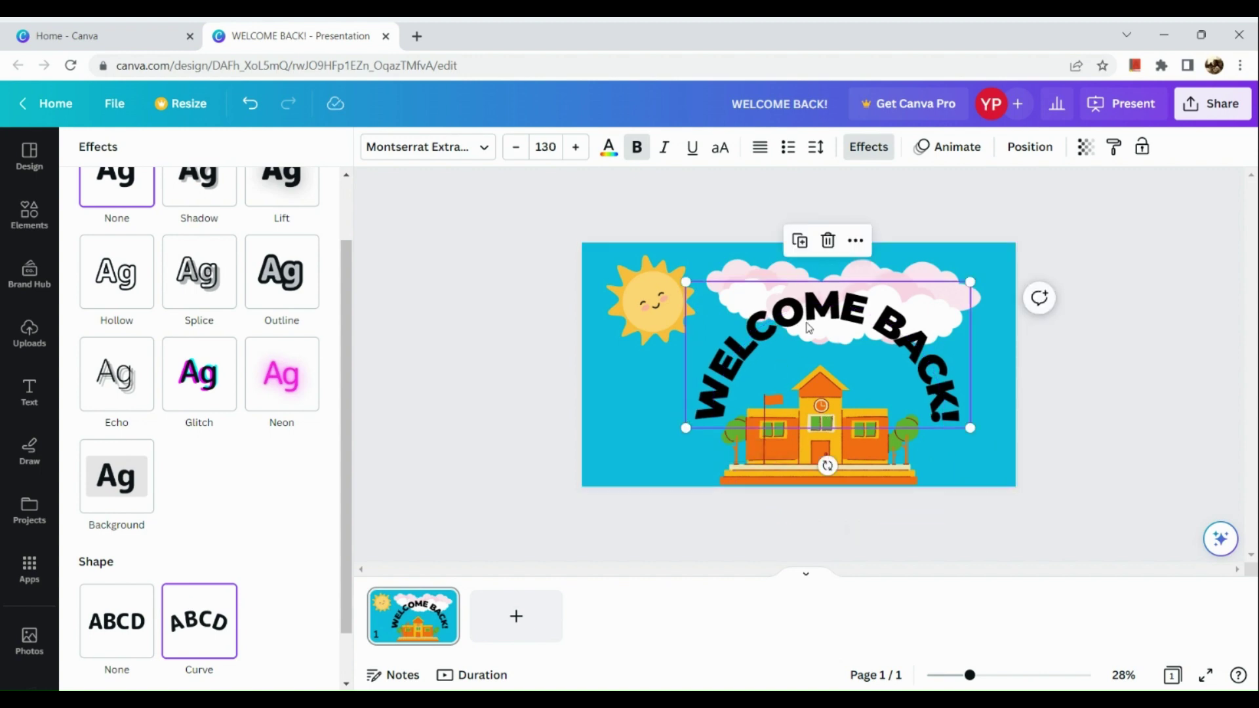
# Enlarge the smiling sun and shift it slightly lower in the top-left corner.
pyautogui.click(631, 301)
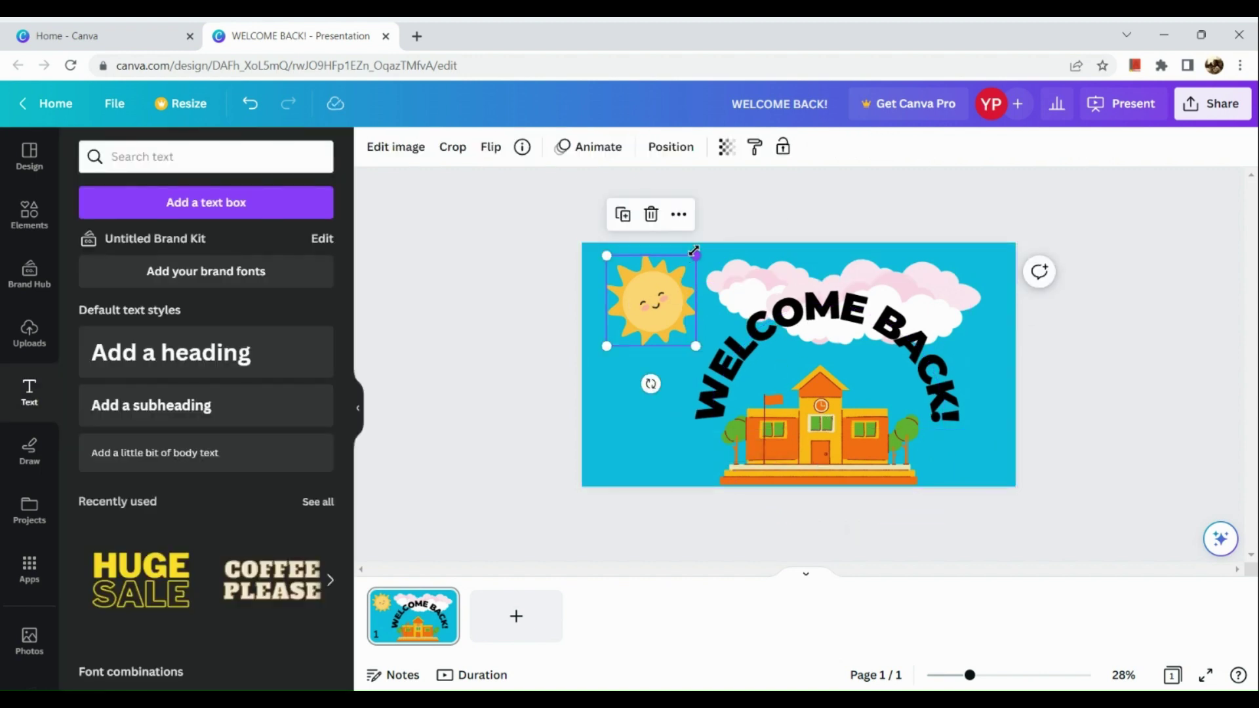
pyautogui.moveTo(695, 253); pyautogui.dragTo(728, 222)
pyautogui.moveTo(682, 293); pyautogui.dragTo(669, 331)
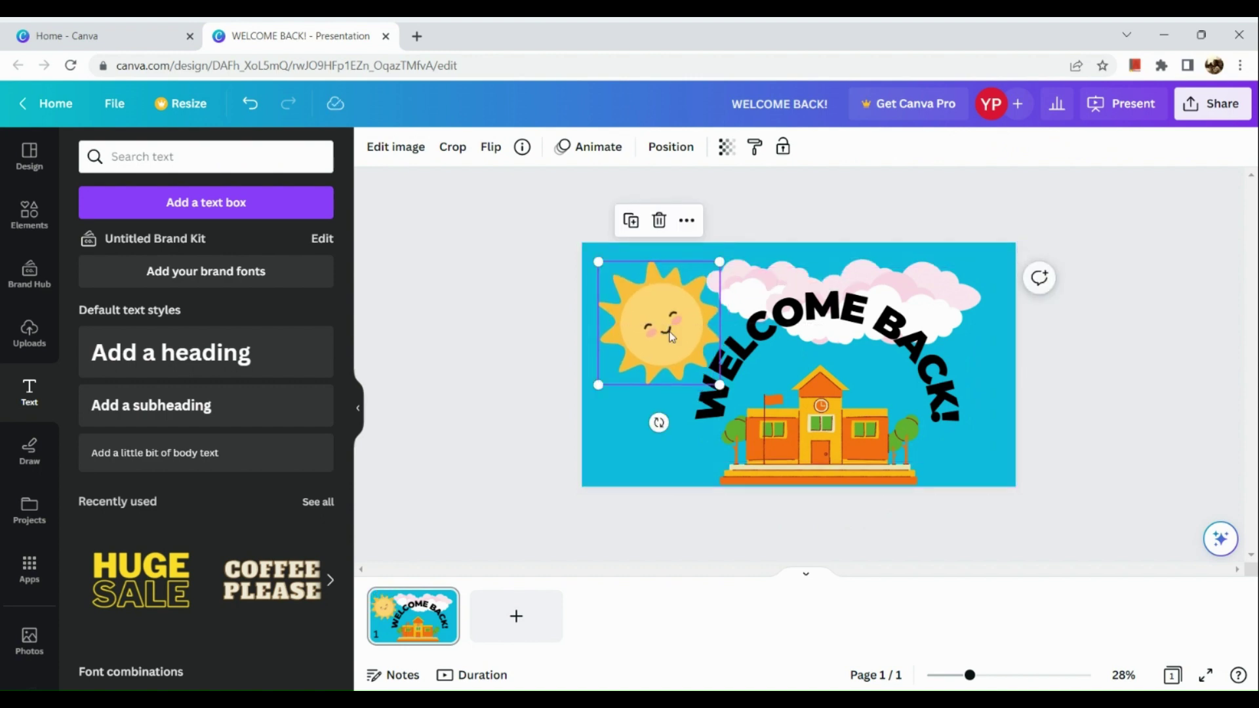
pyautogui.click(502, 464)
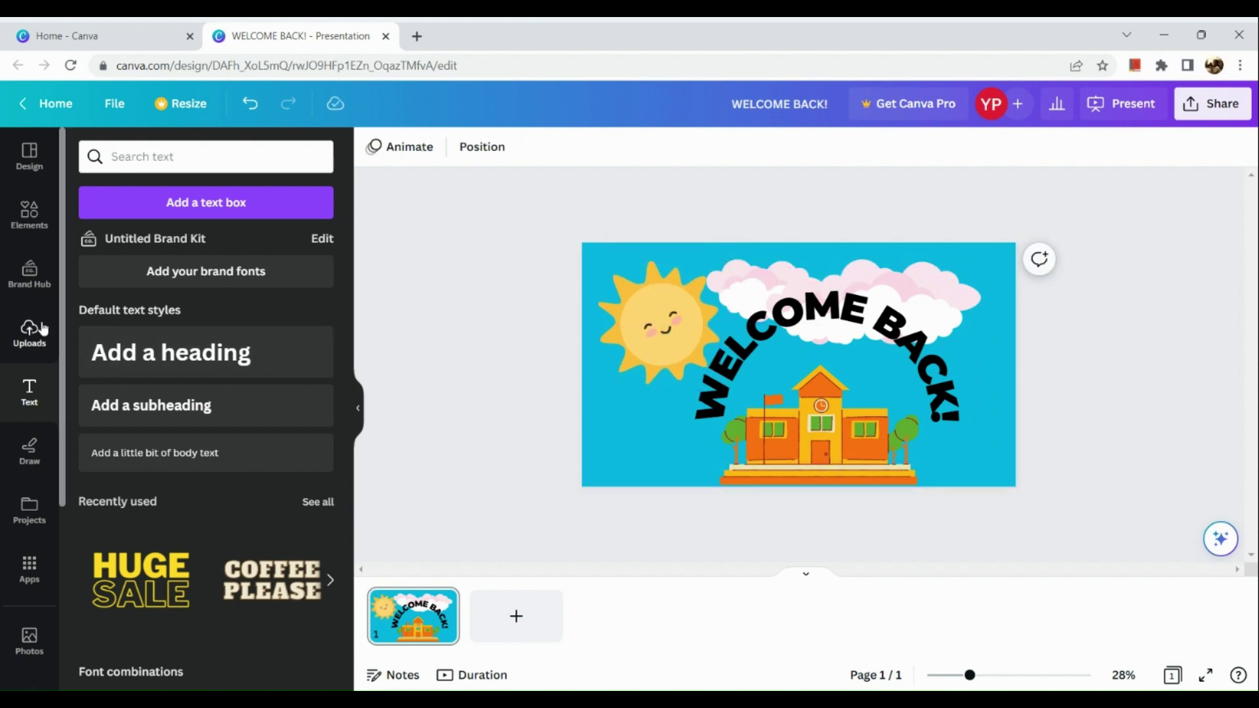
pyautogui.click(39, 331)
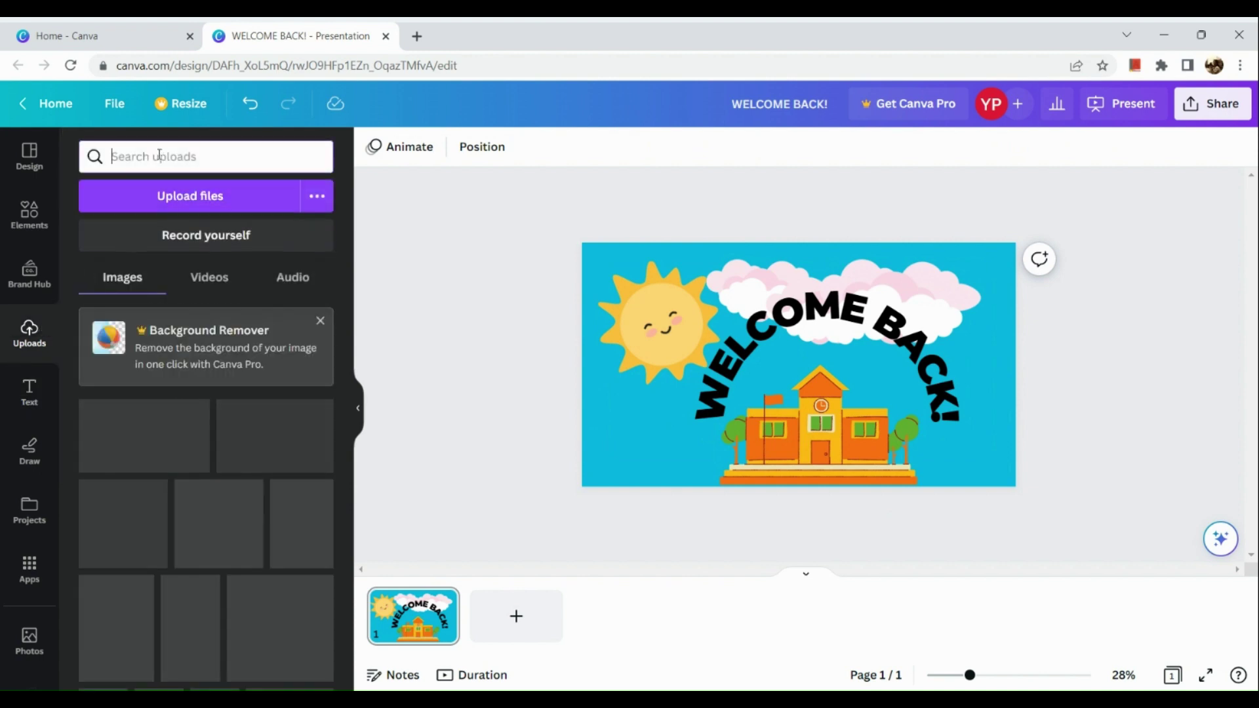
# Search Elements Graphics for 'CHILDREN', add the two-children graphic, shrink it and place it bottom-left.
pyautogui.click(29, 211)
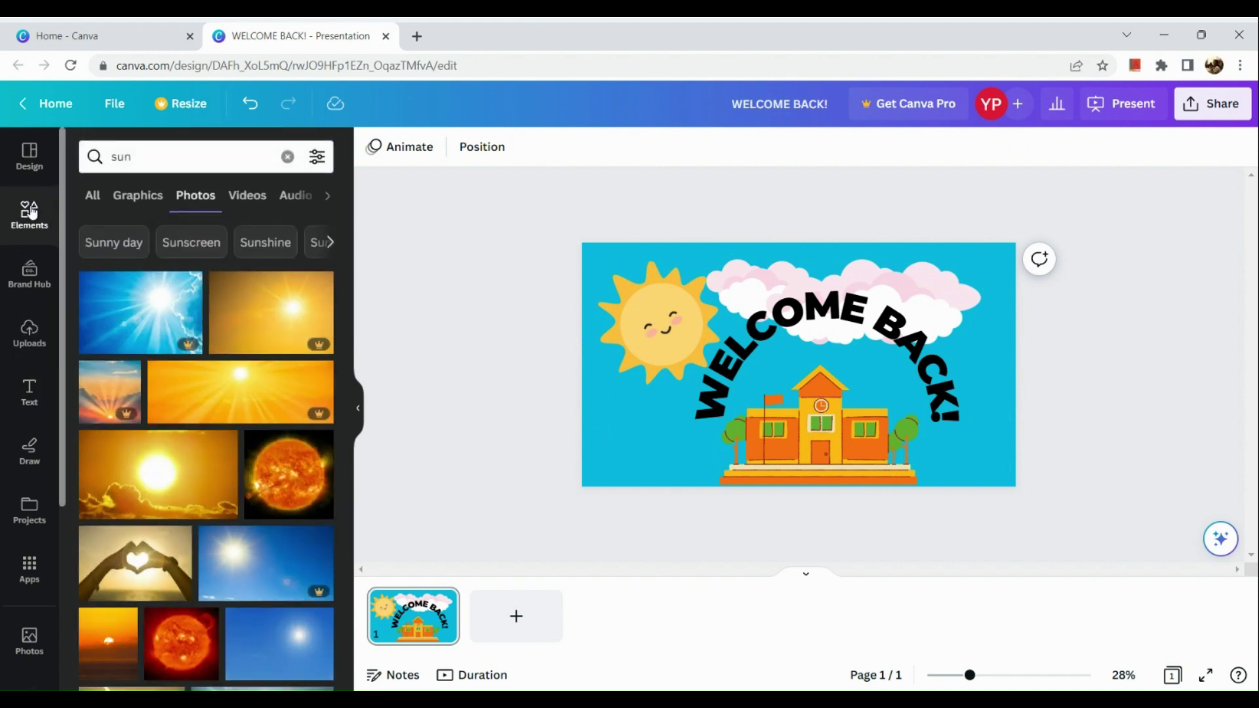
pyautogui.click(165, 157)
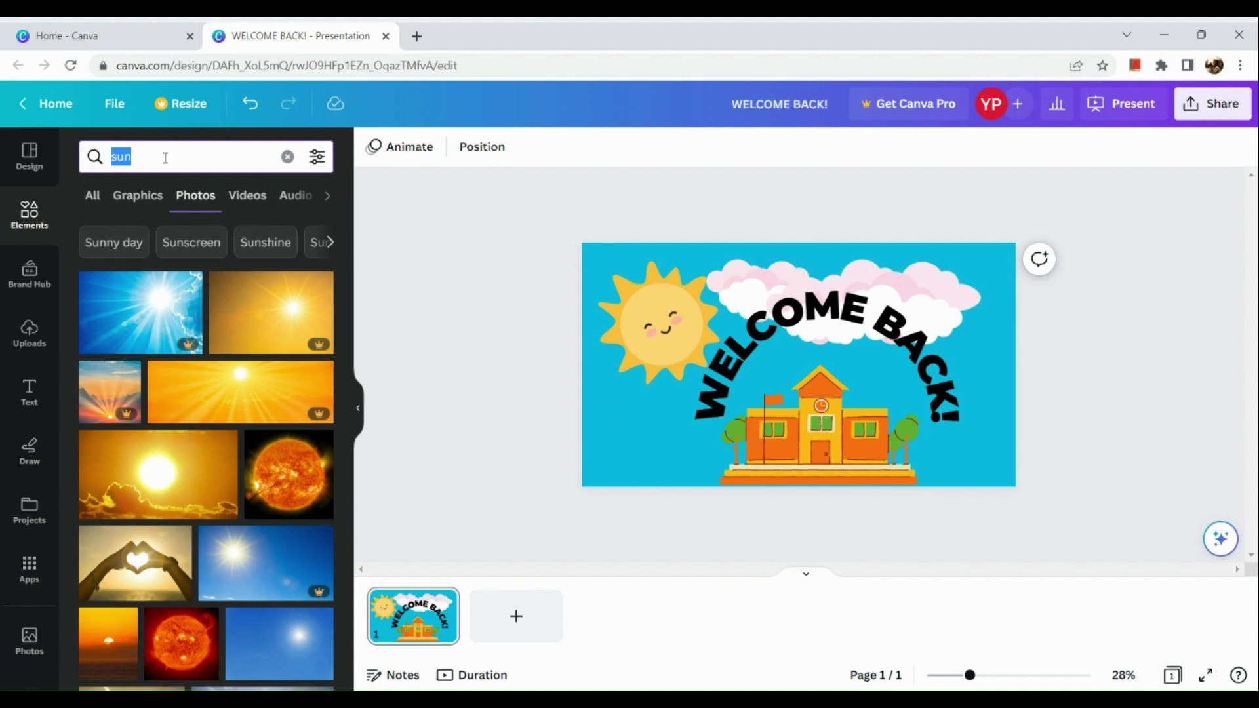
pyautogui.write('CHILDREN')
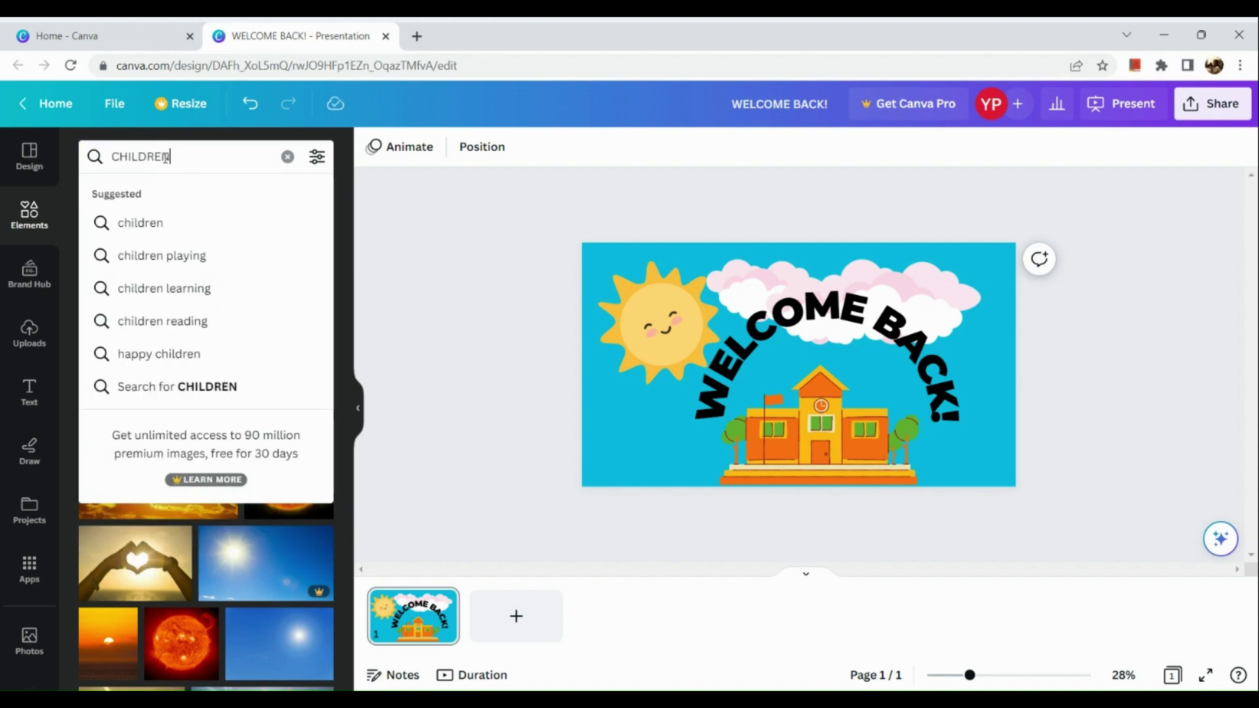
pyautogui.press('Return')
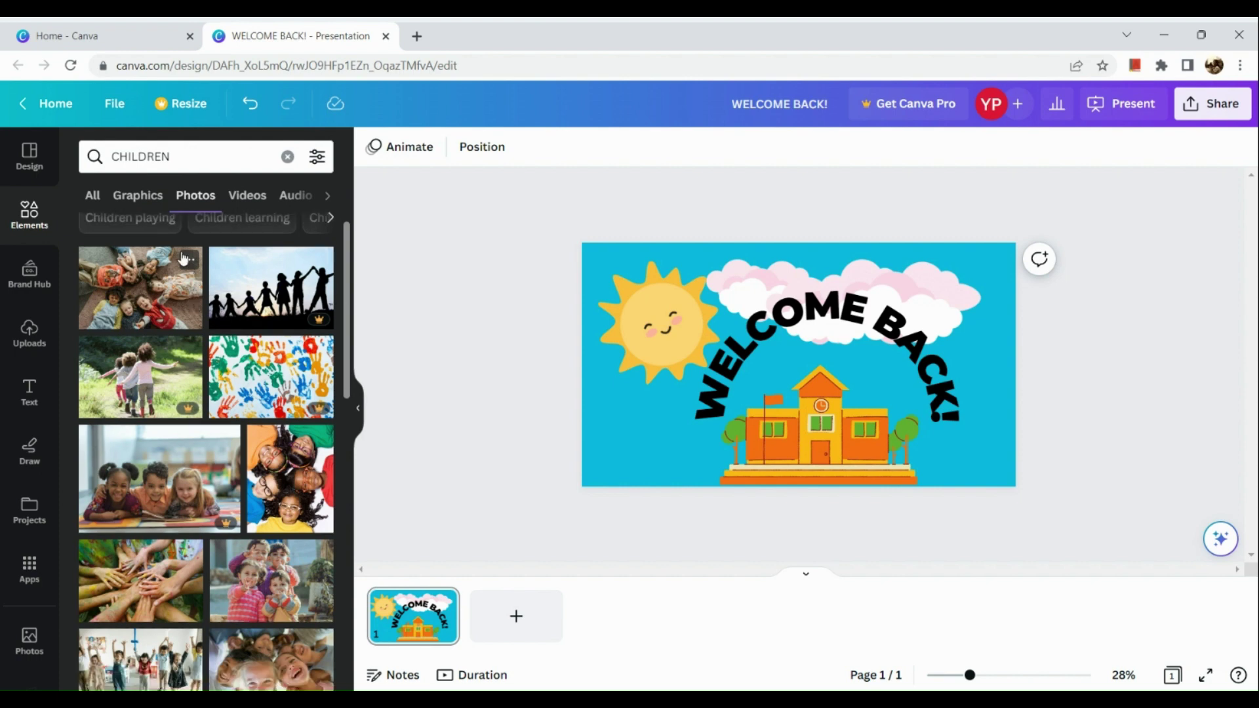
pyautogui.click(148, 195)
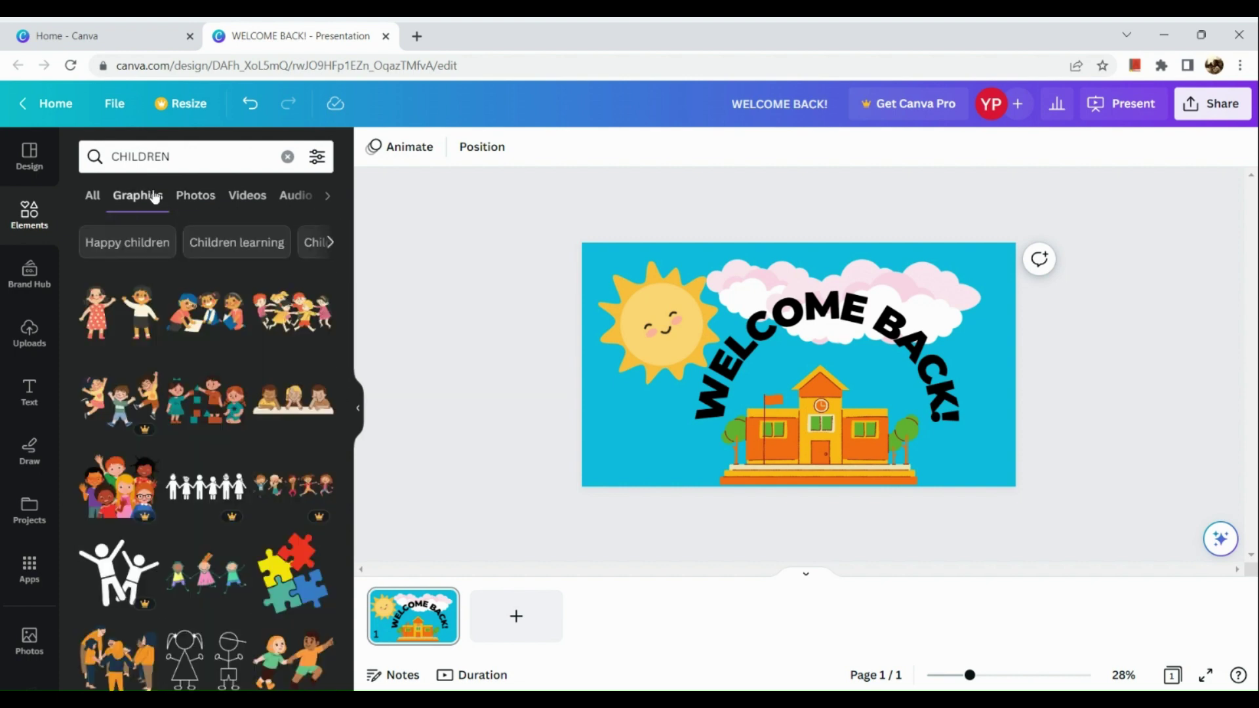
pyautogui.click(131, 310)
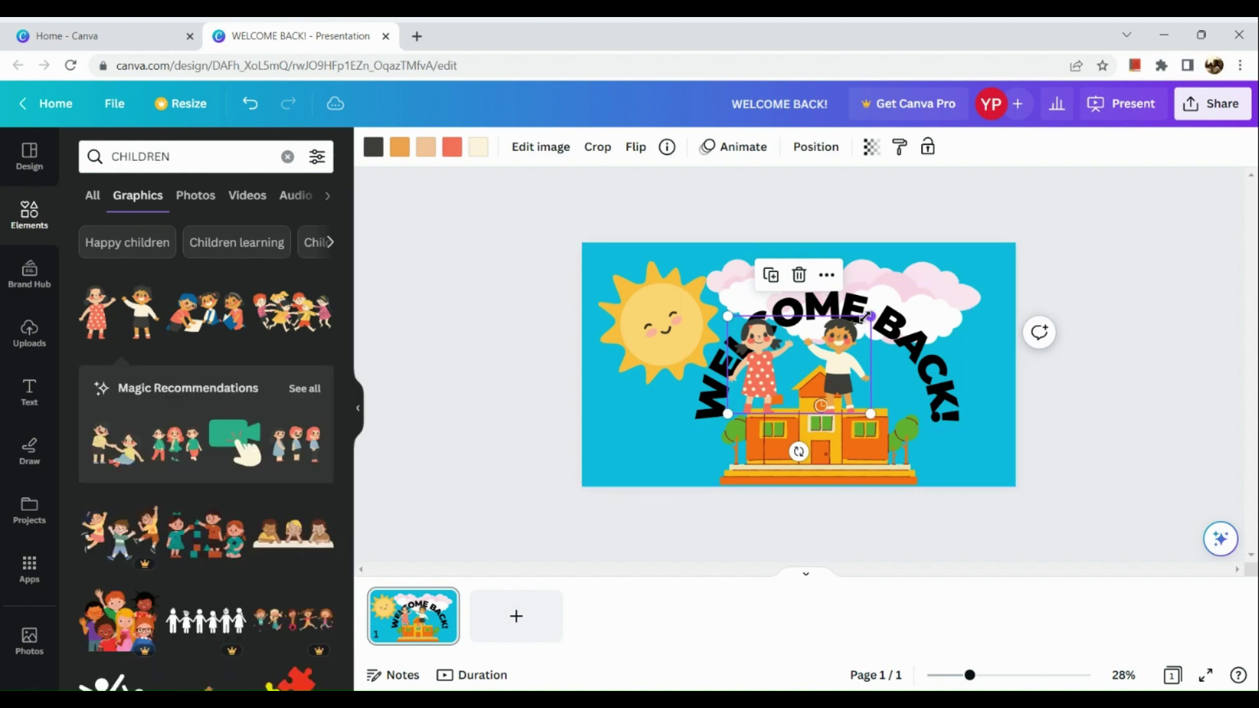
pyautogui.moveTo(870, 316); pyautogui.dragTo(644, 448)
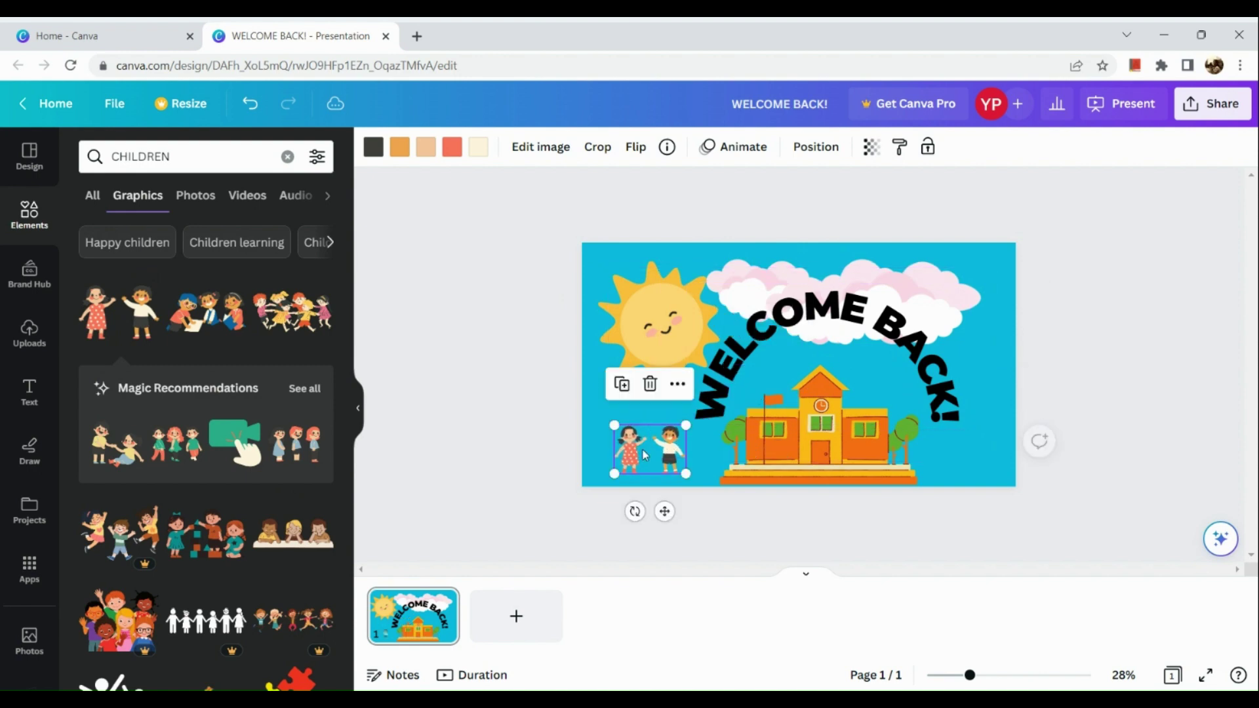
pyautogui.click(1031, 521)
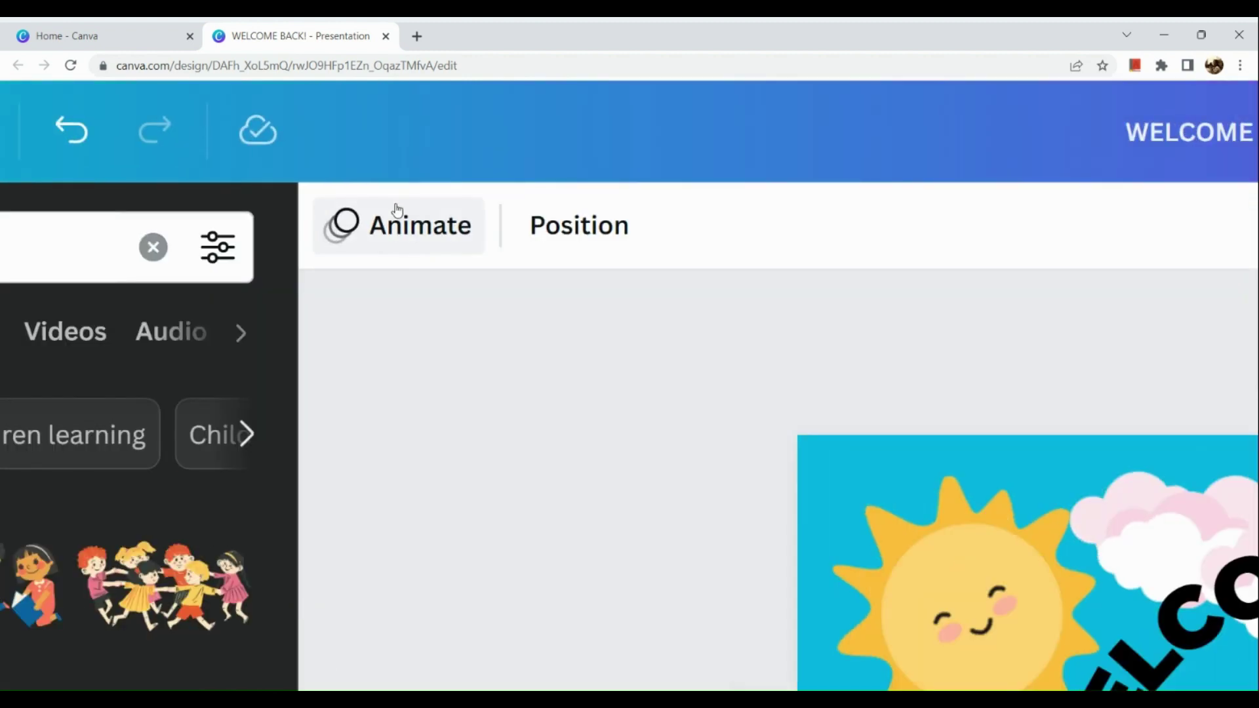
# Apply the Pan animation to the WELCOME BACK! title.
pyautogui.click(399, 140)
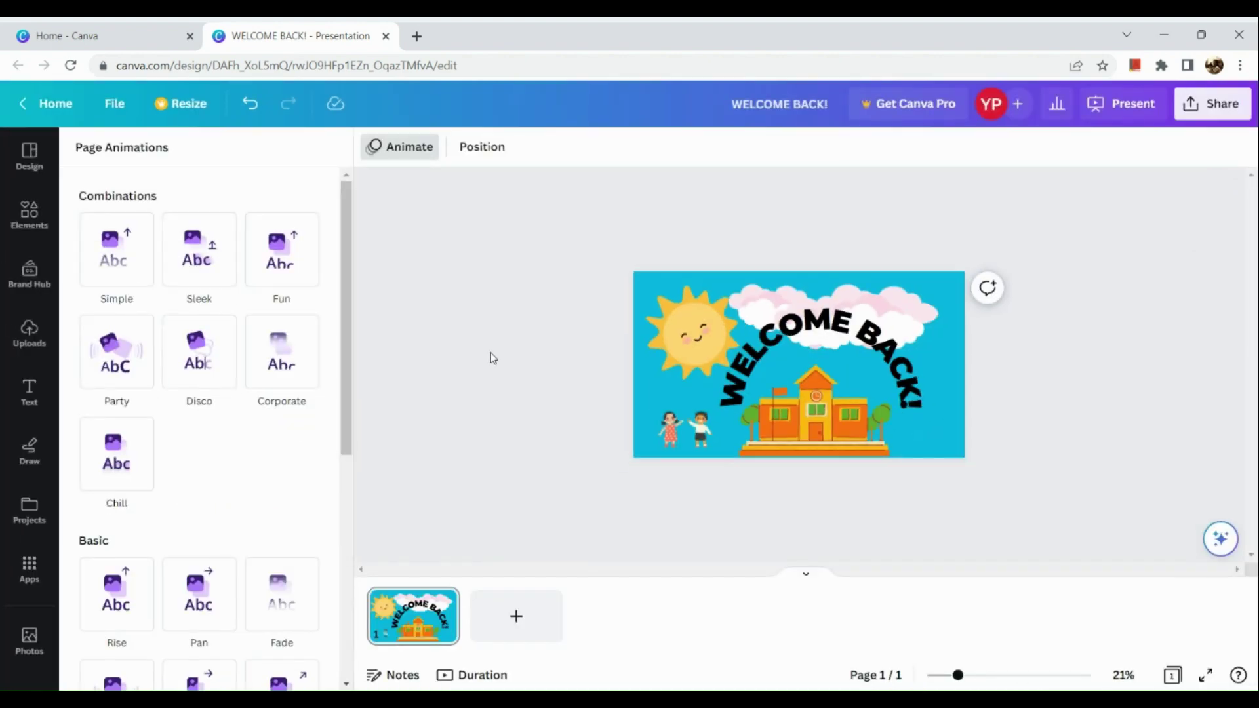
pyautogui.click(800, 330)
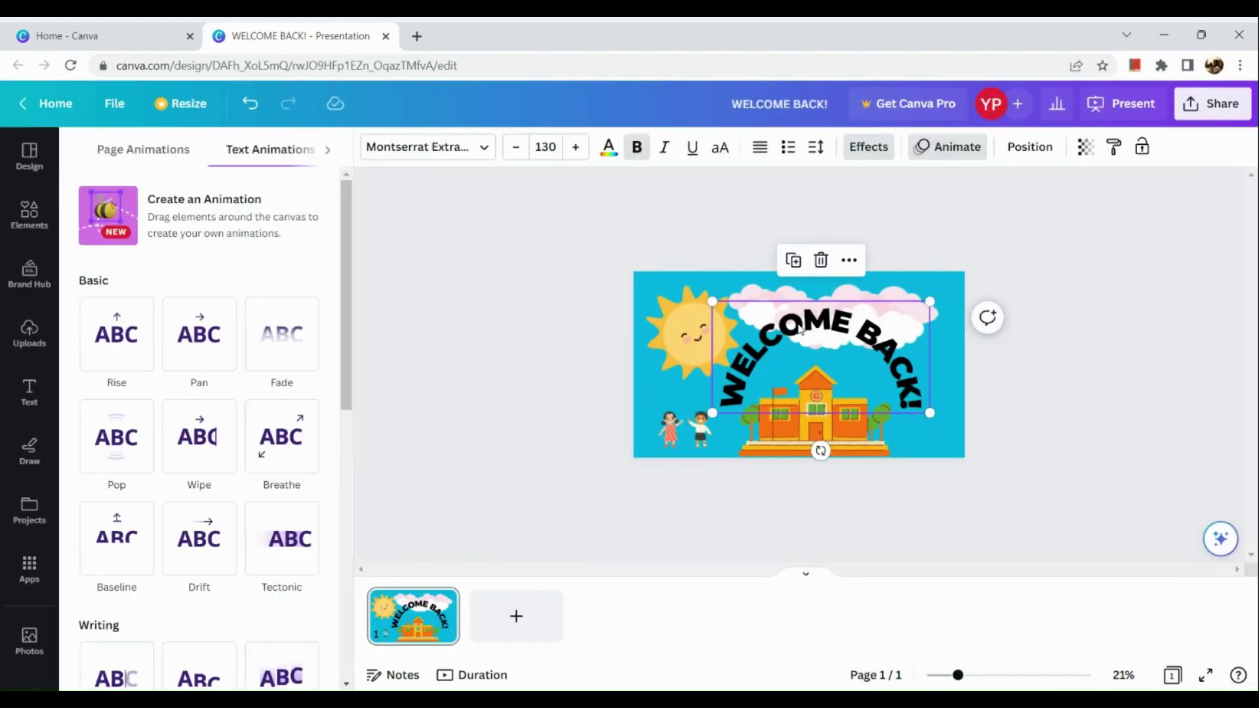
pyautogui.click(215, 362)
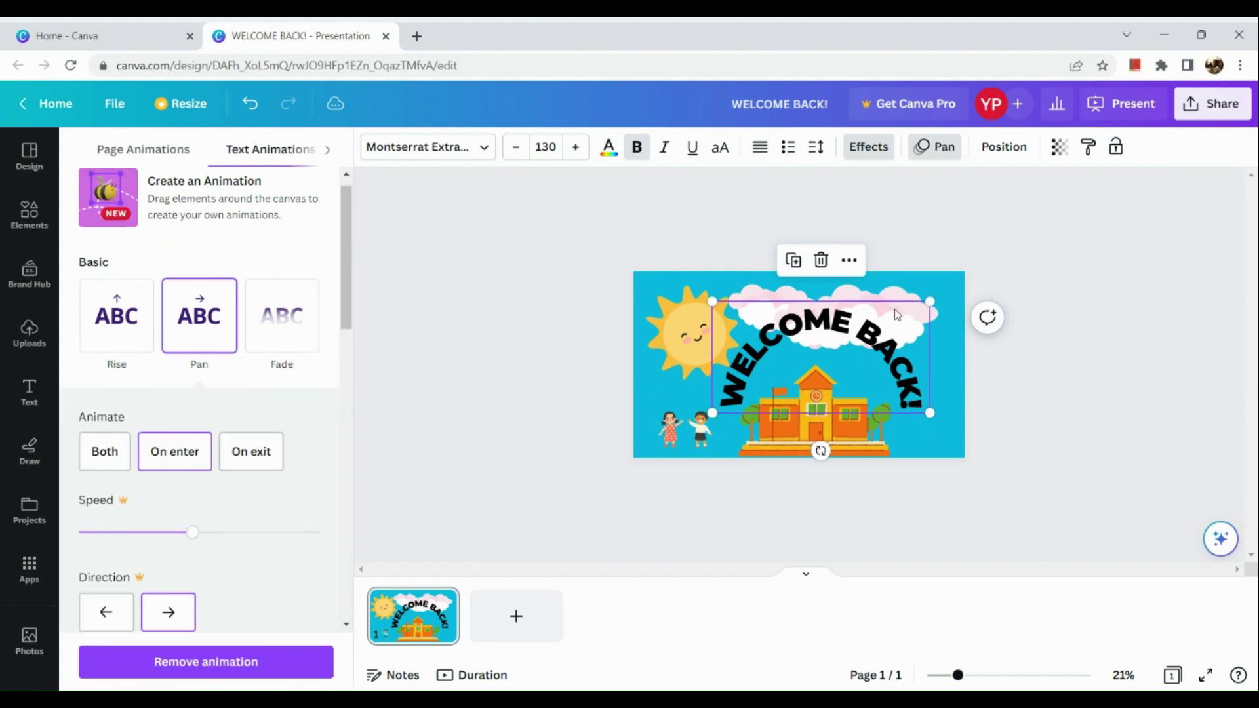
pyautogui.click(916, 302)
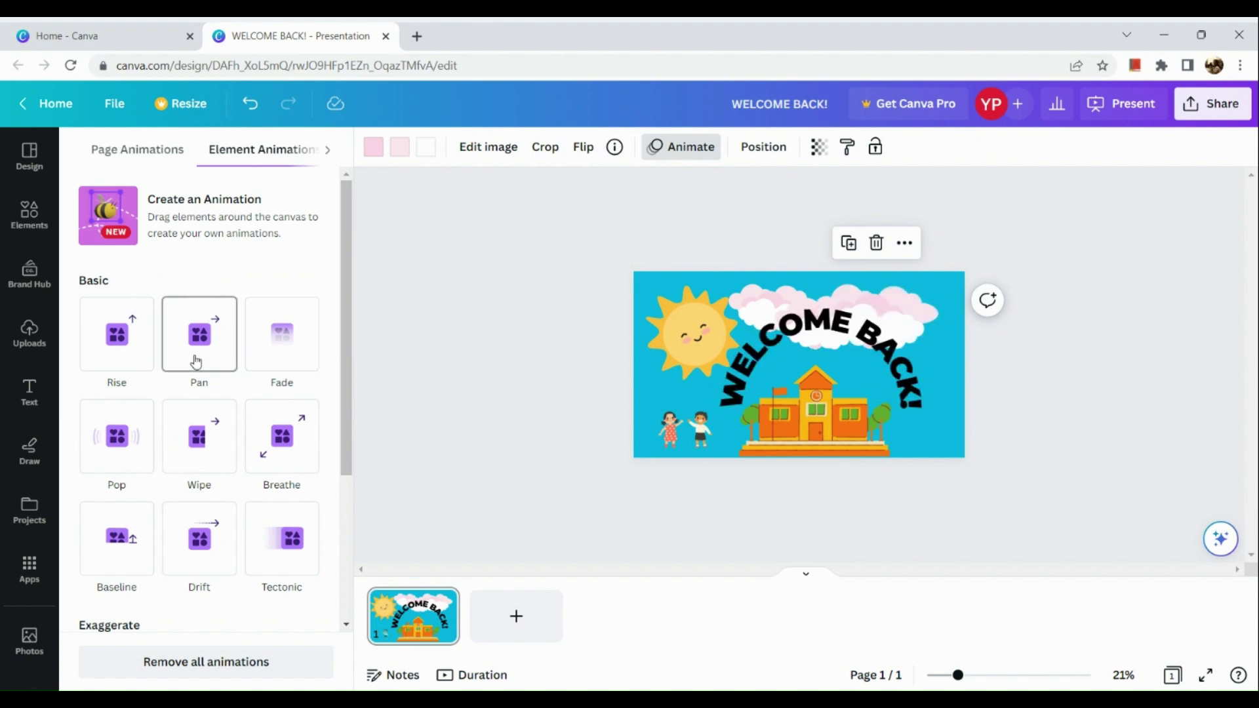
pyautogui.click(763, 312)
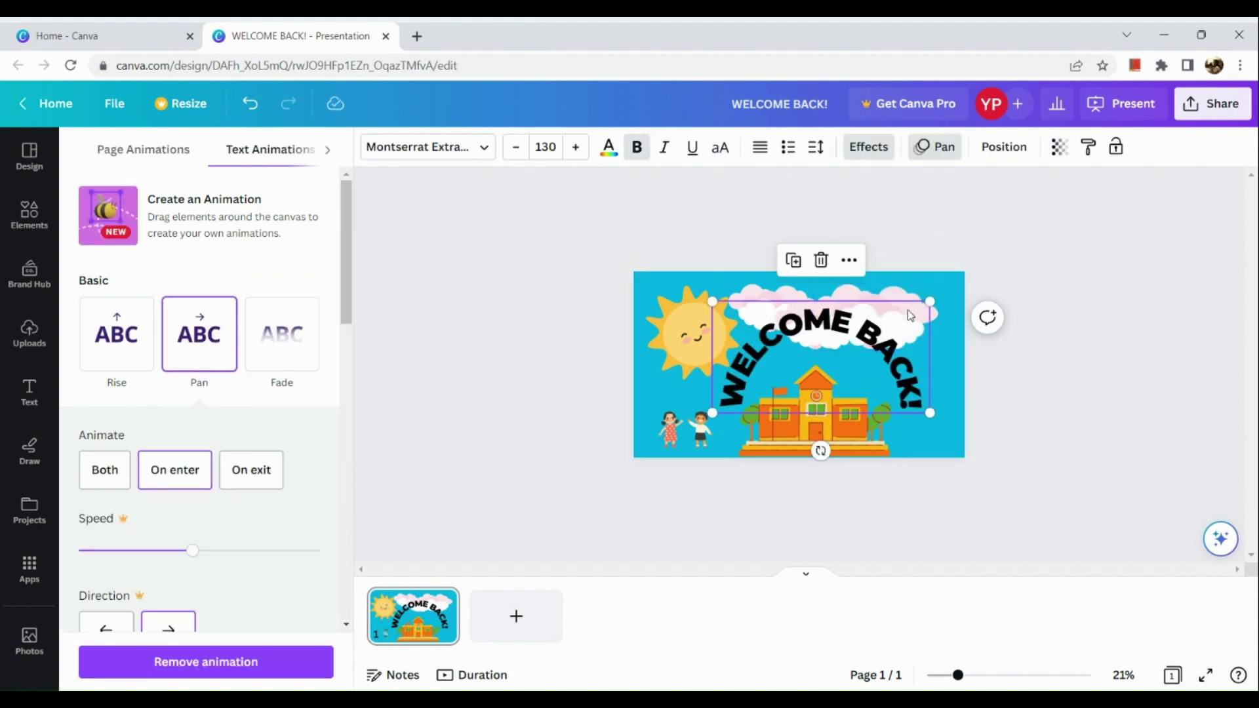
pyautogui.click(892, 324)
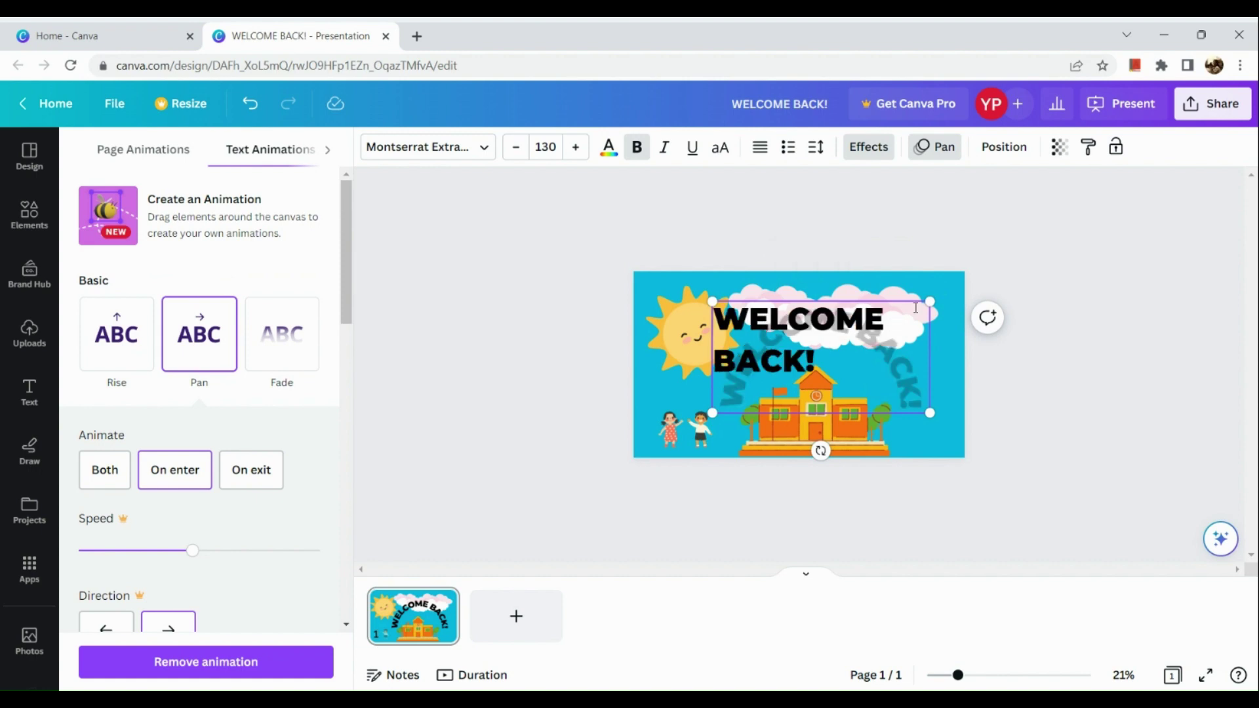
pyautogui.click(980, 249)
pyautogui.click(942, 210)
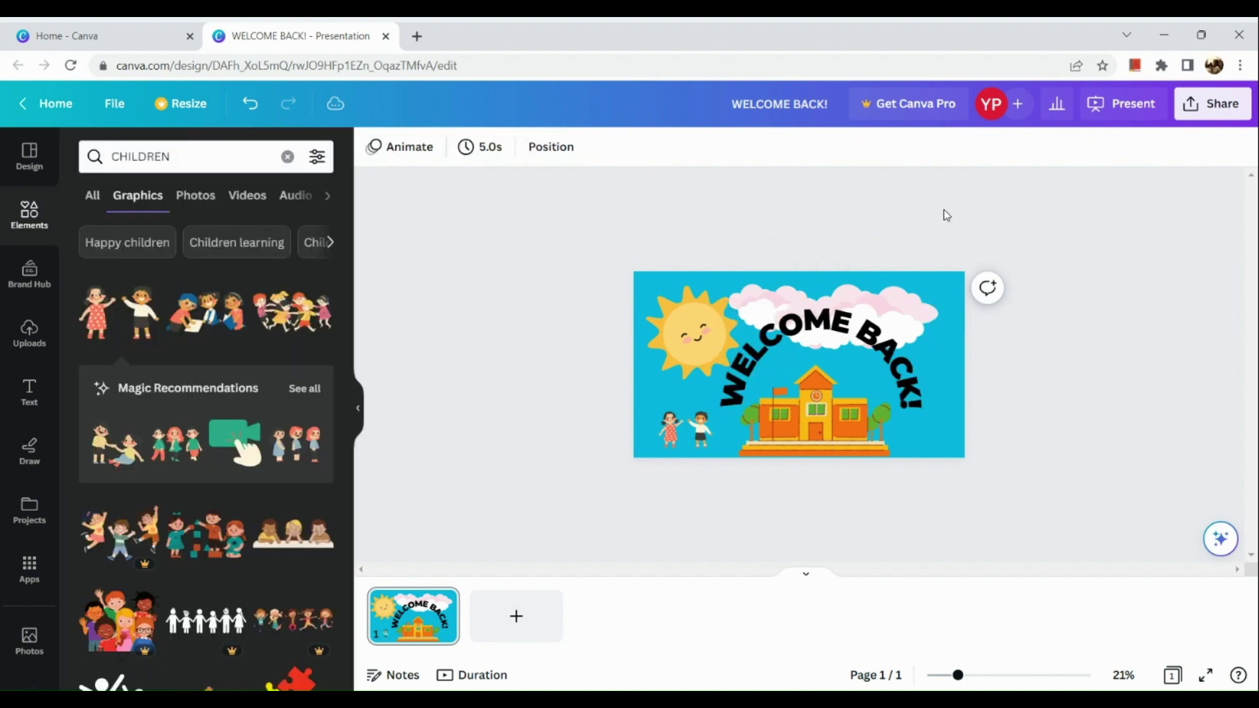
# Give the cloud the Pan animation and the sun the Scrapbook animation.
pyautogui.click(910, 298)
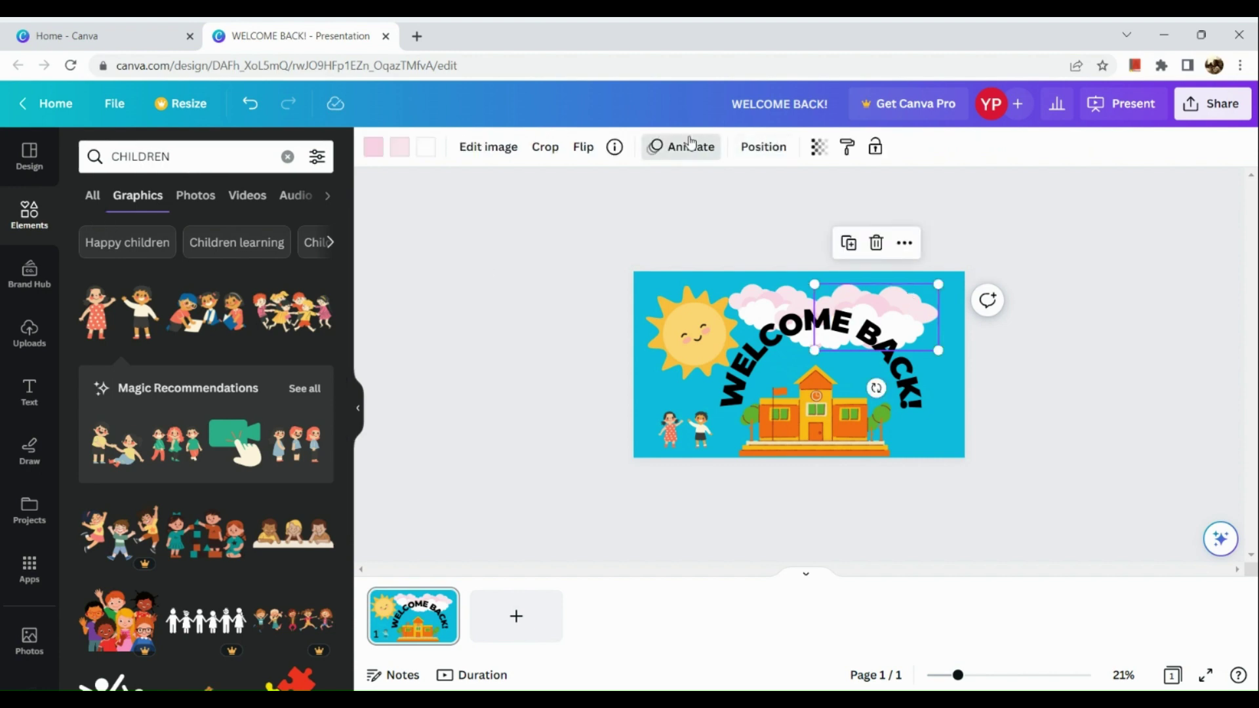
pyautogui.click(683, 146)
pyautogui.click(203, 348)
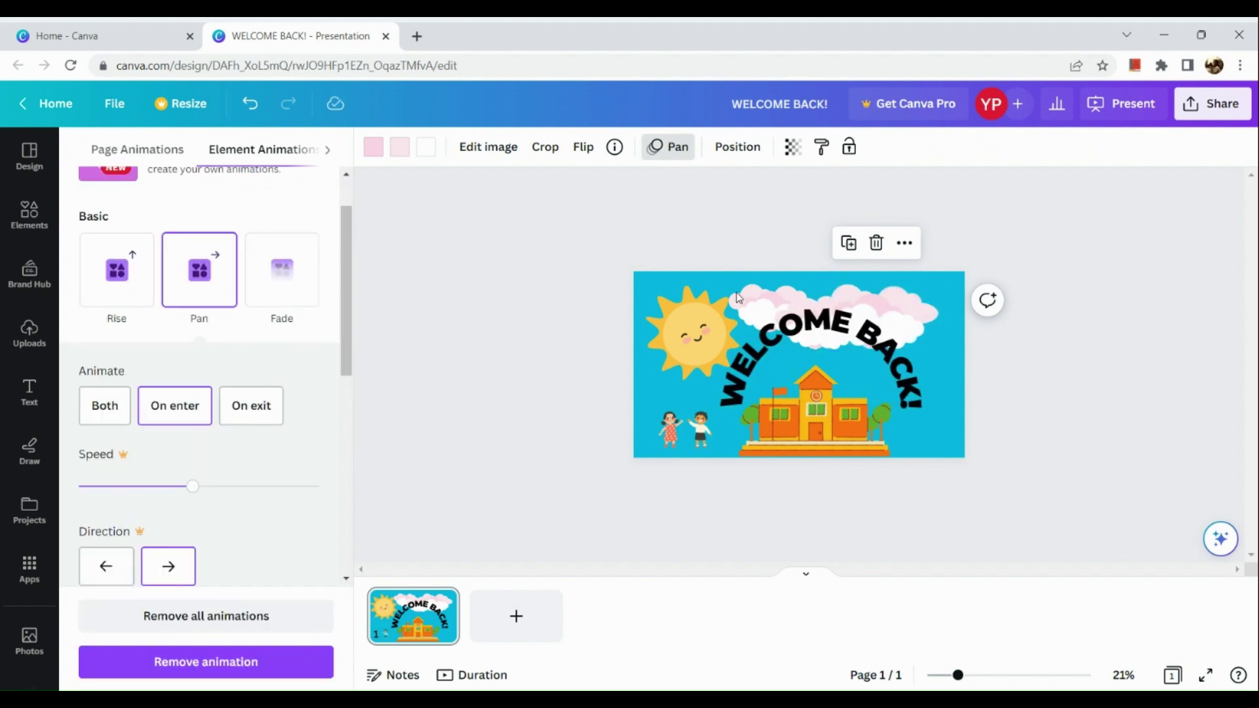
pyautogui.click(771, 319)
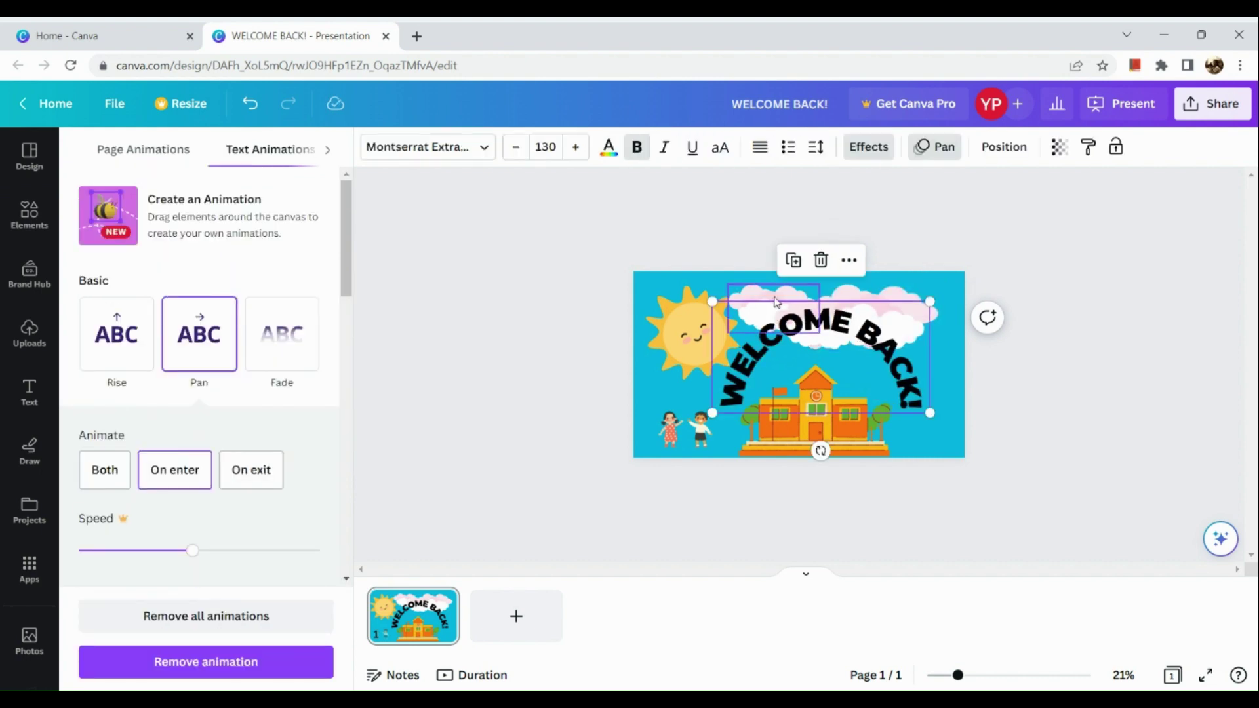
pyautogui.click(778, 297)
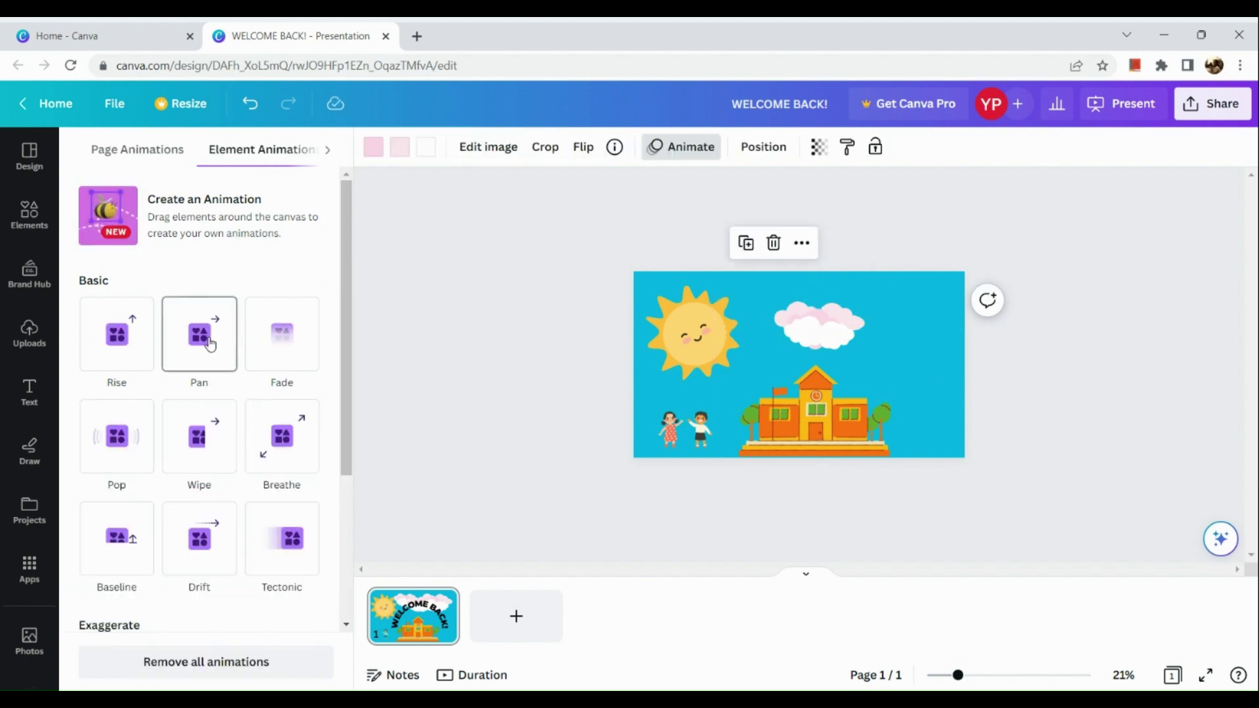
pyautogui.click(210, 343)
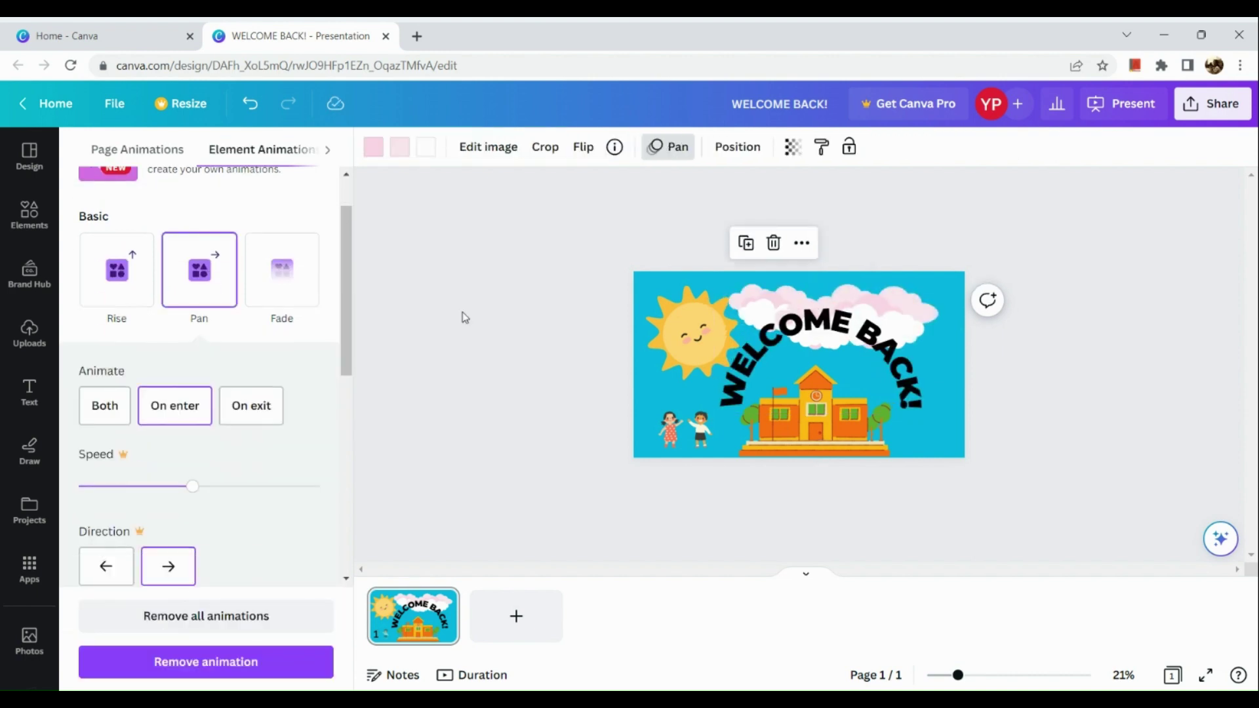
pyautogui.click(671, 331)
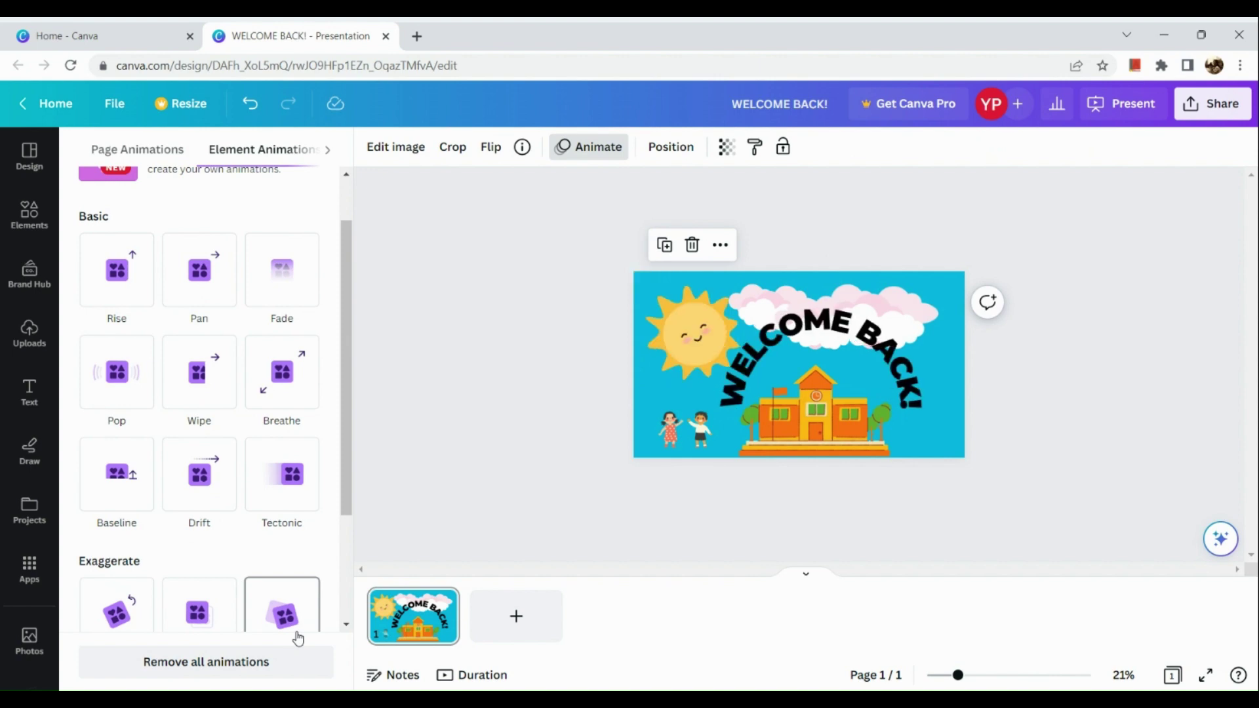
pyautogui.click(299, 637)
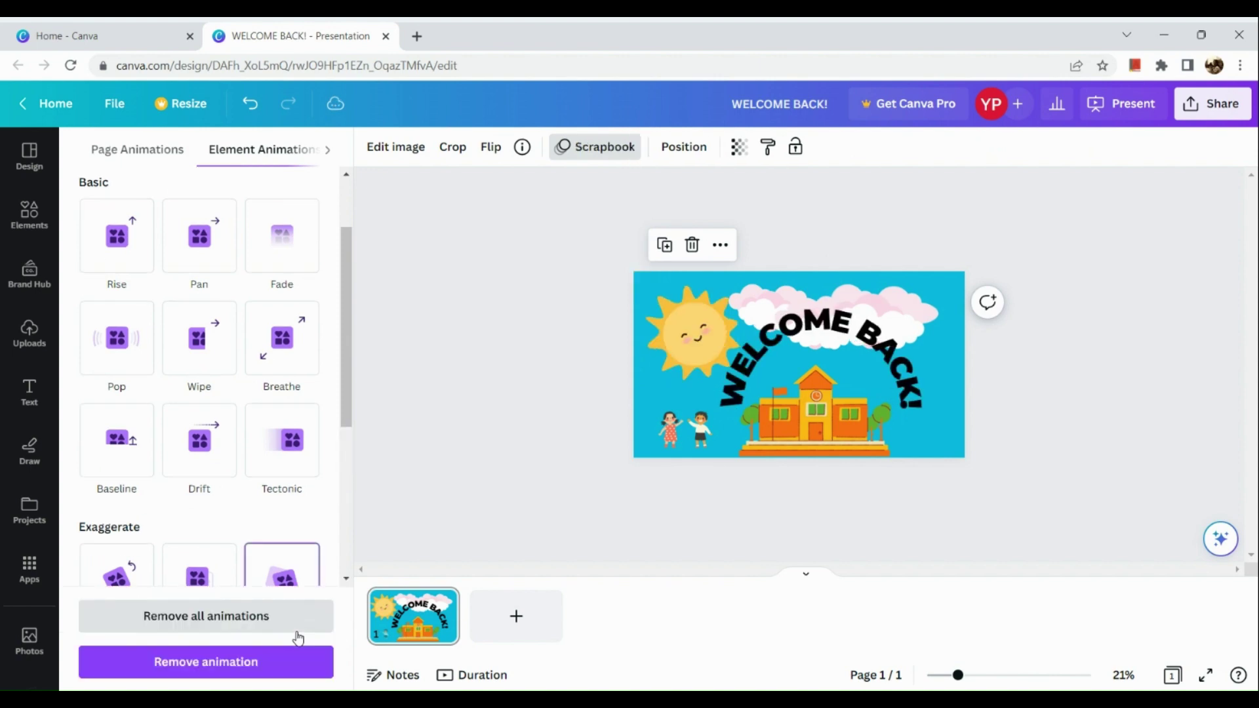
# Enlarge the children graphic slightly and apply the Tumble animation to it.
pyautogui.click(682, 445)
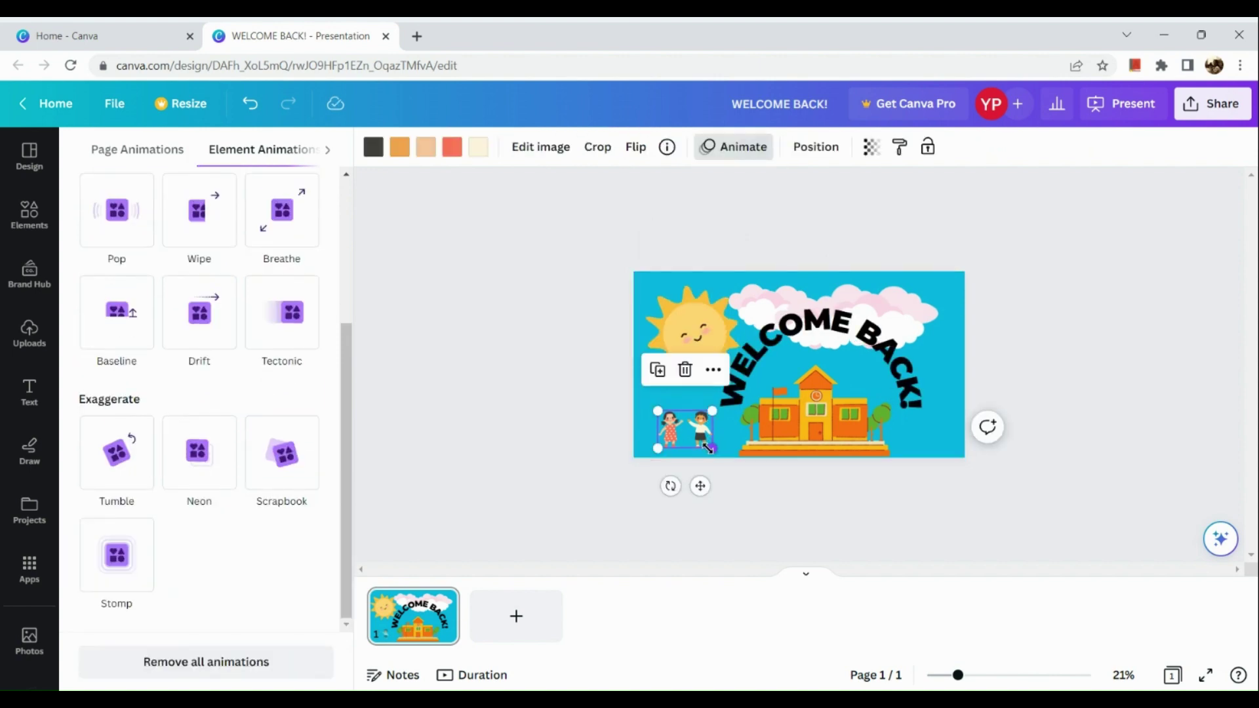
pyautogui.moveTo(708, 448)
pyautogui.mouseDown()
pyautogui.moveTo(725, 457)
pyautogui.moveTo(668, 426)
pyautogui.moveTo(687, 443)
pyautogui.mouseUp()
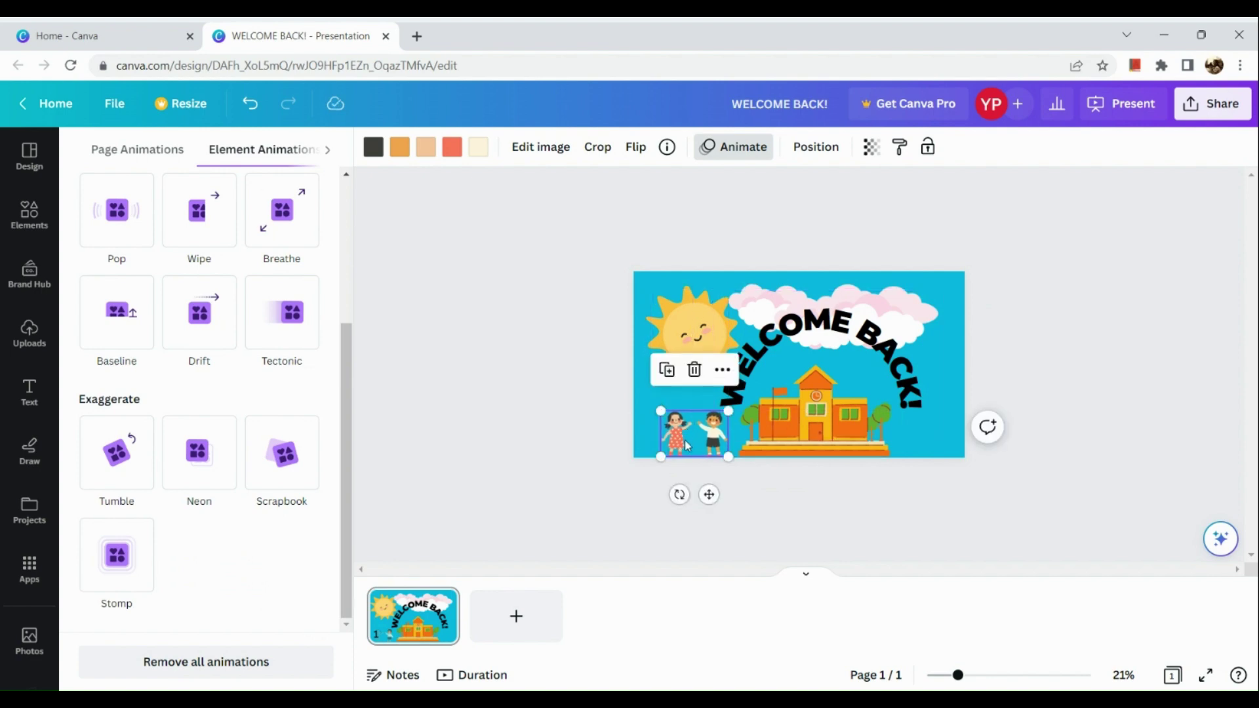
pyautogui.click(797, 451)
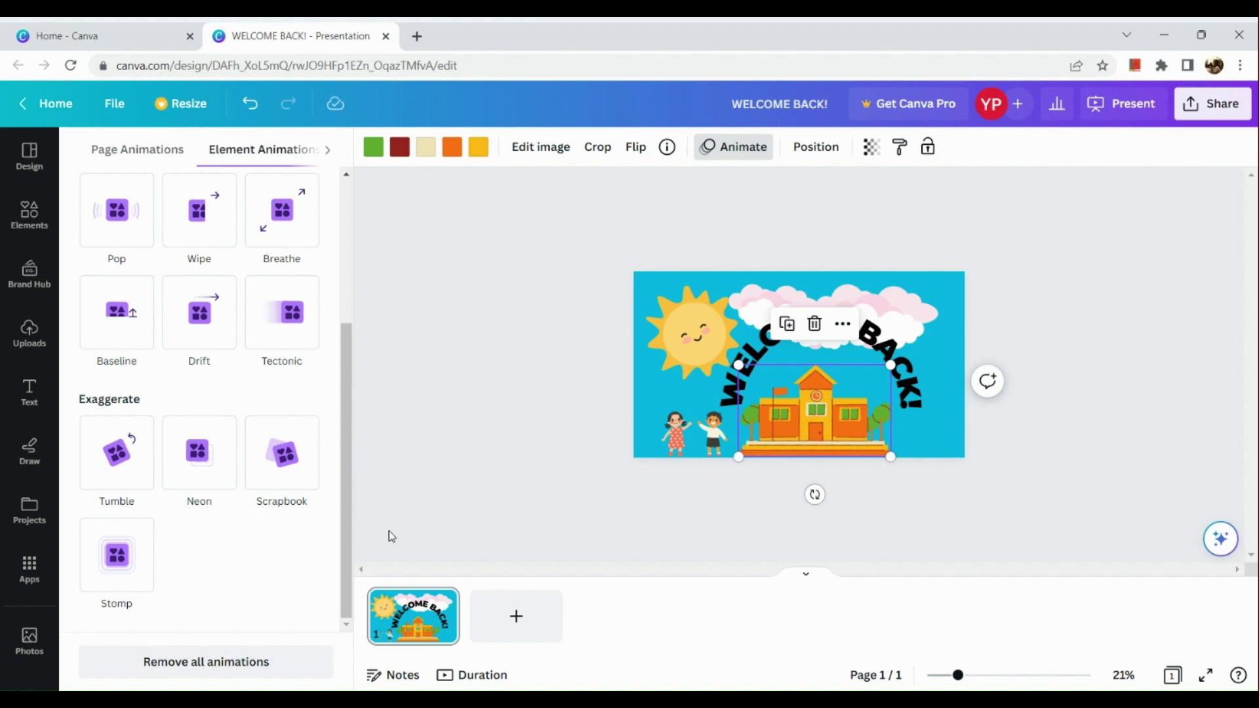
pyautogui.click(688, 436)
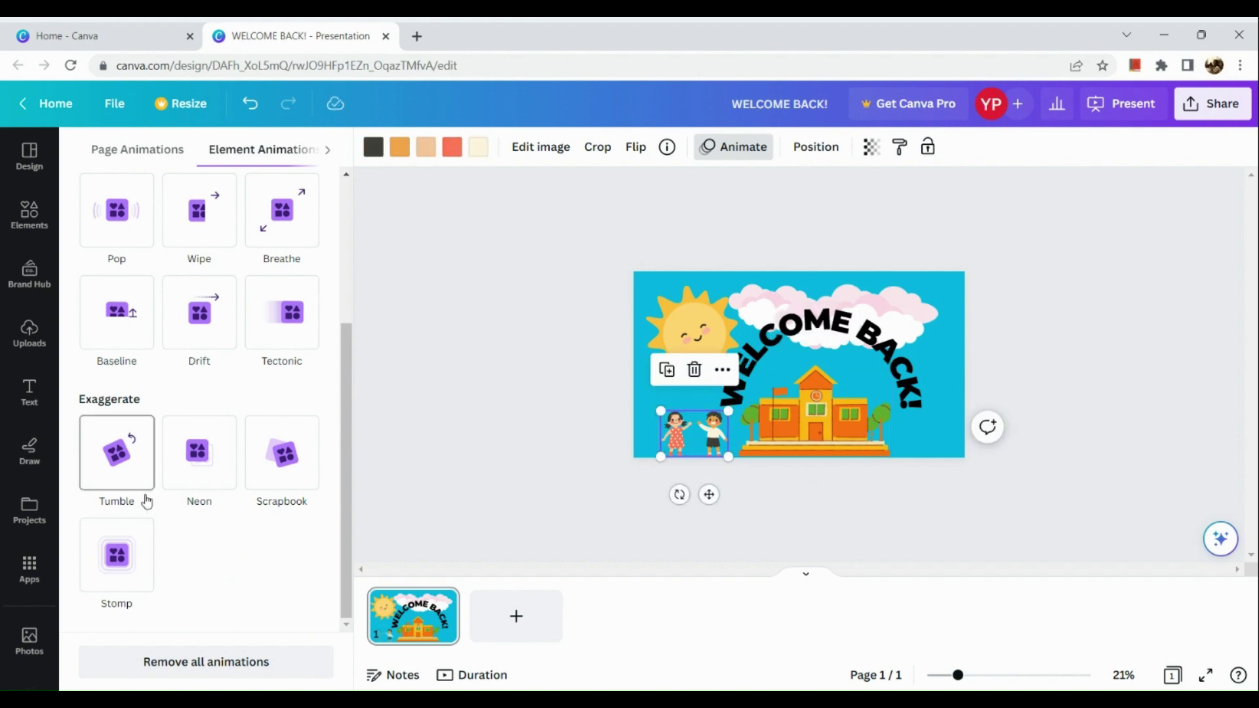
pyautogui.click(129, 465)
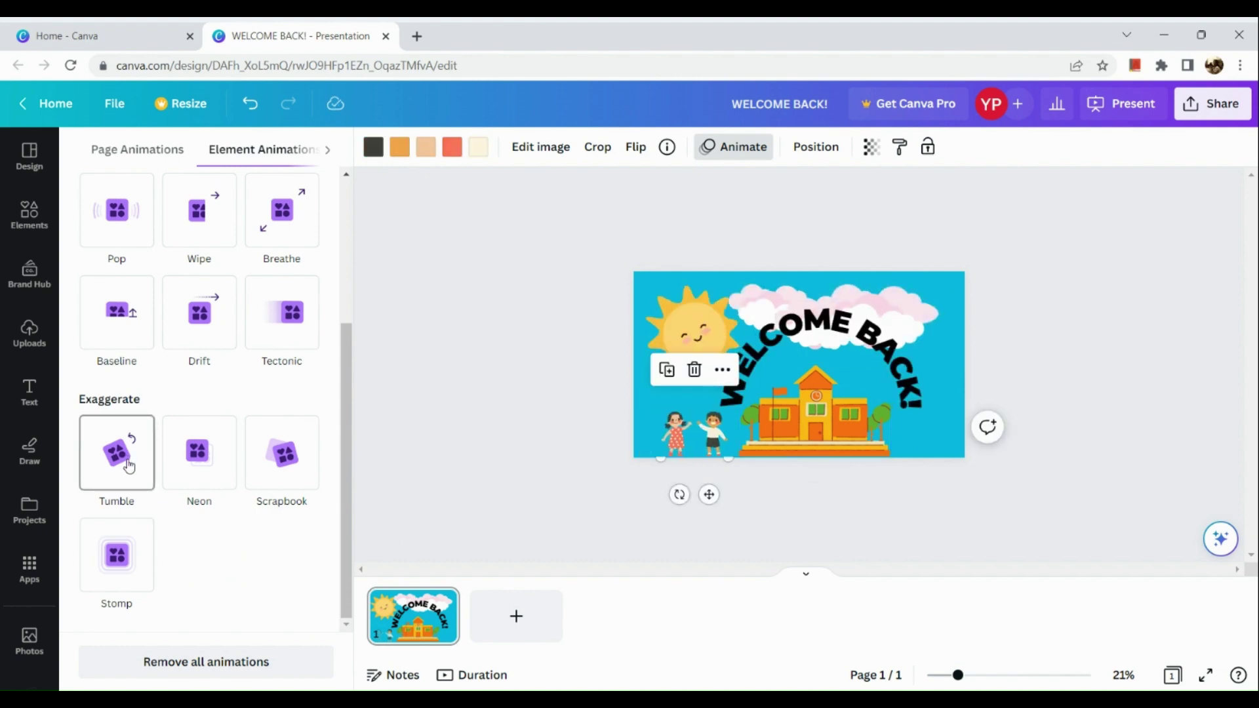
pyautogui.click(129, 465)
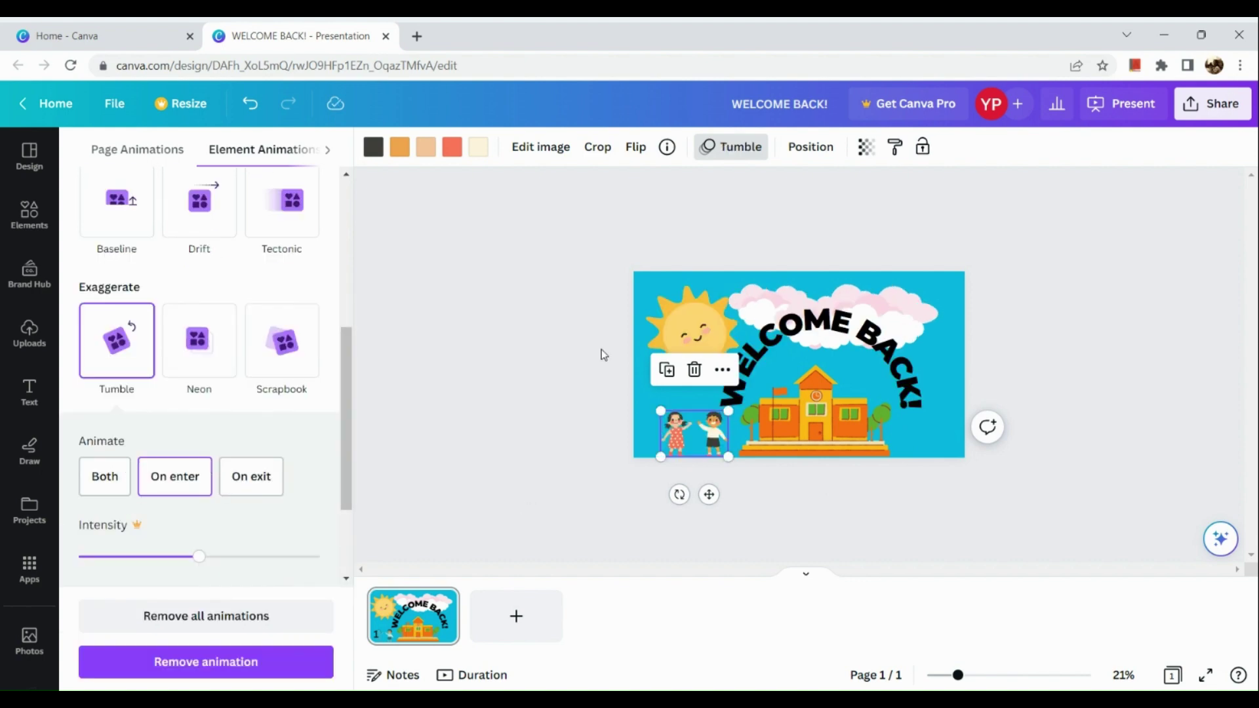
# Apply the Party animation to the whole WELCOME BACK! page.
pyautogui.click(637, 298)
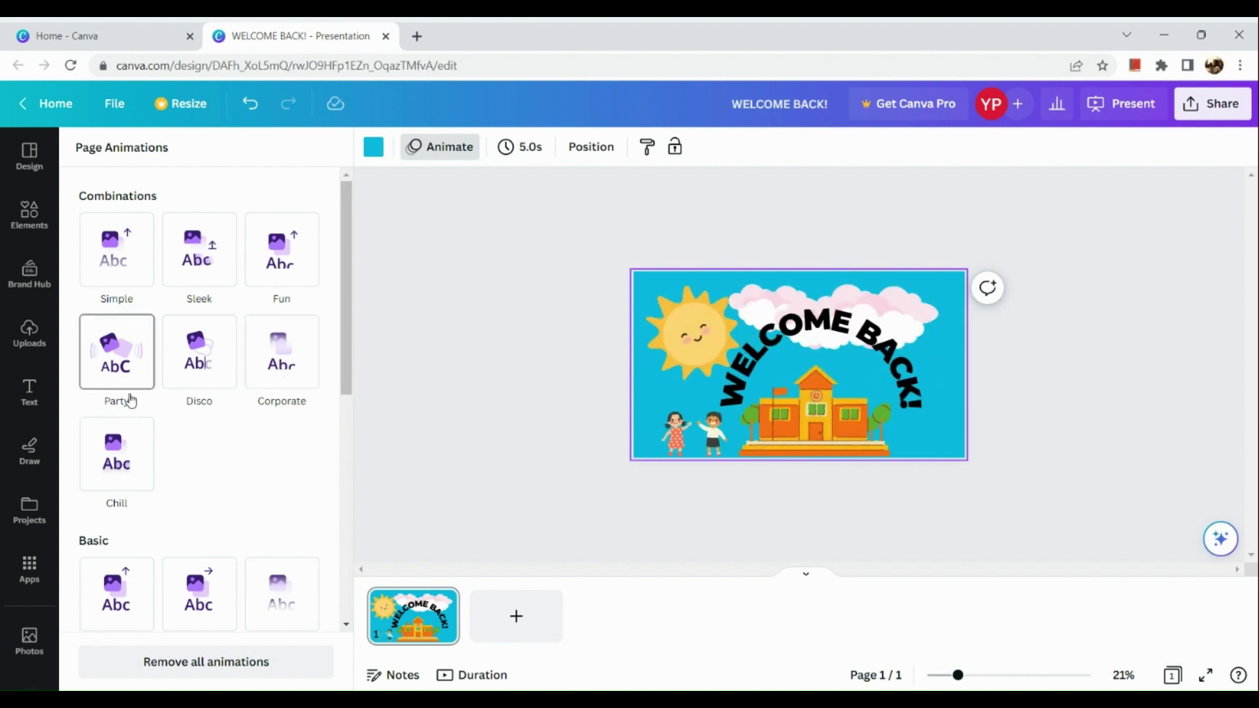
pyautogui.click(118, 354)
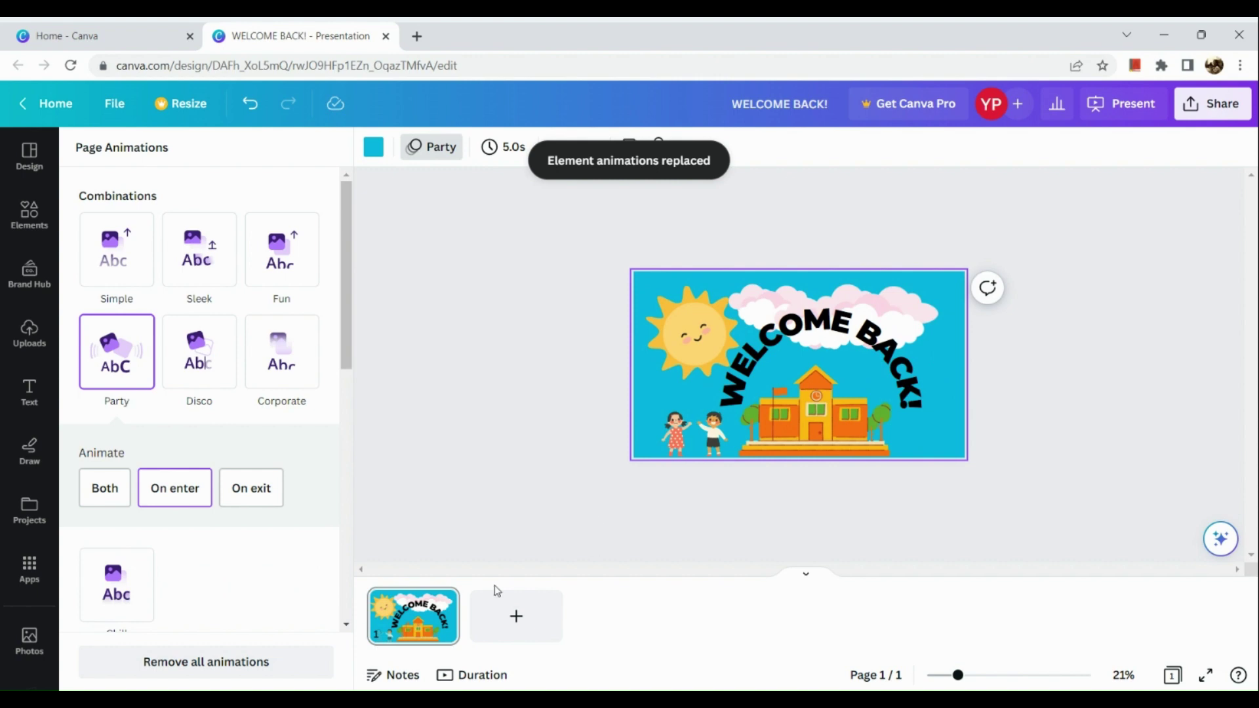
pyautogui.scroll(3, 547, 511)
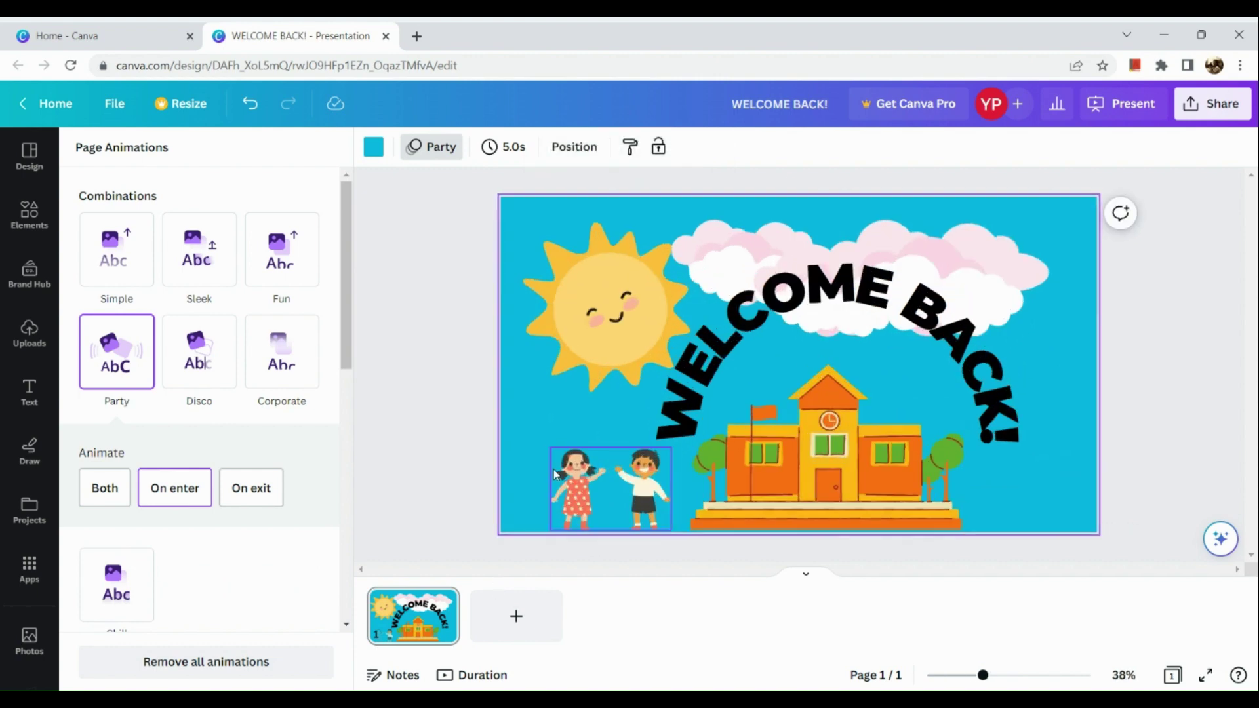
# Add blank page 2 and place the pastel gradient photo from a 'square' elements search.
pyautogui.click(517, 608)
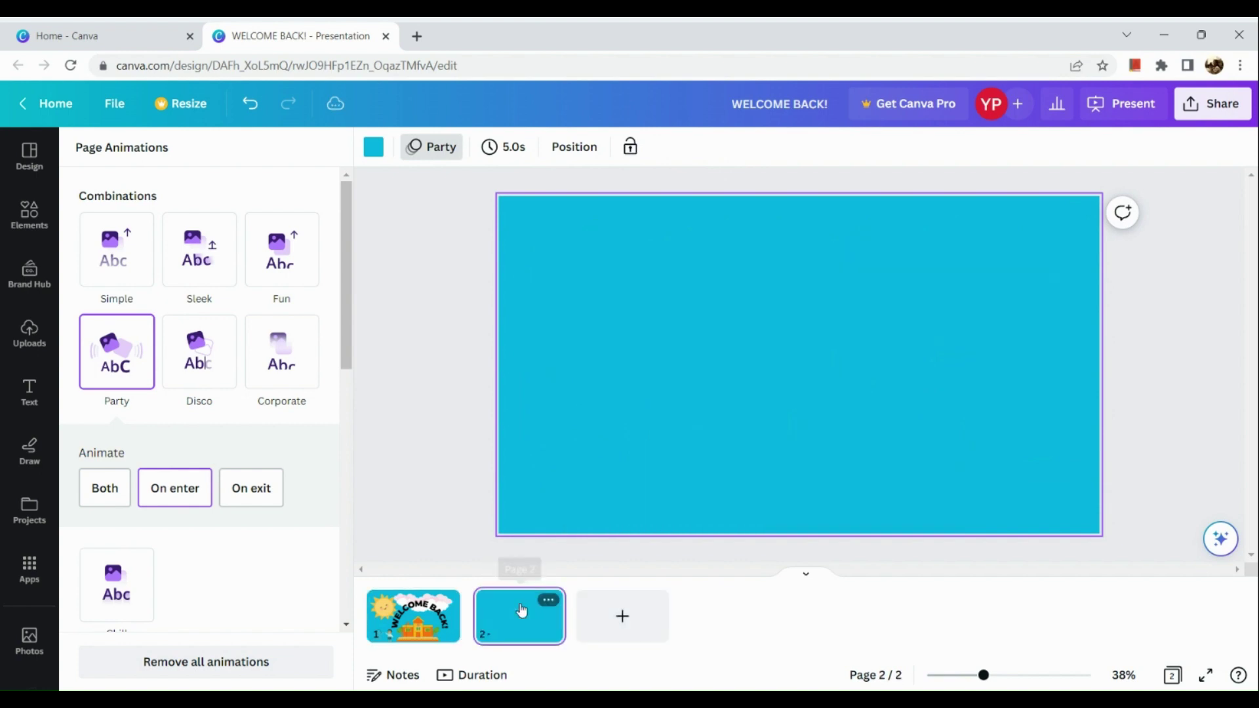
pyautogui.scroll(-3, 445, 427)
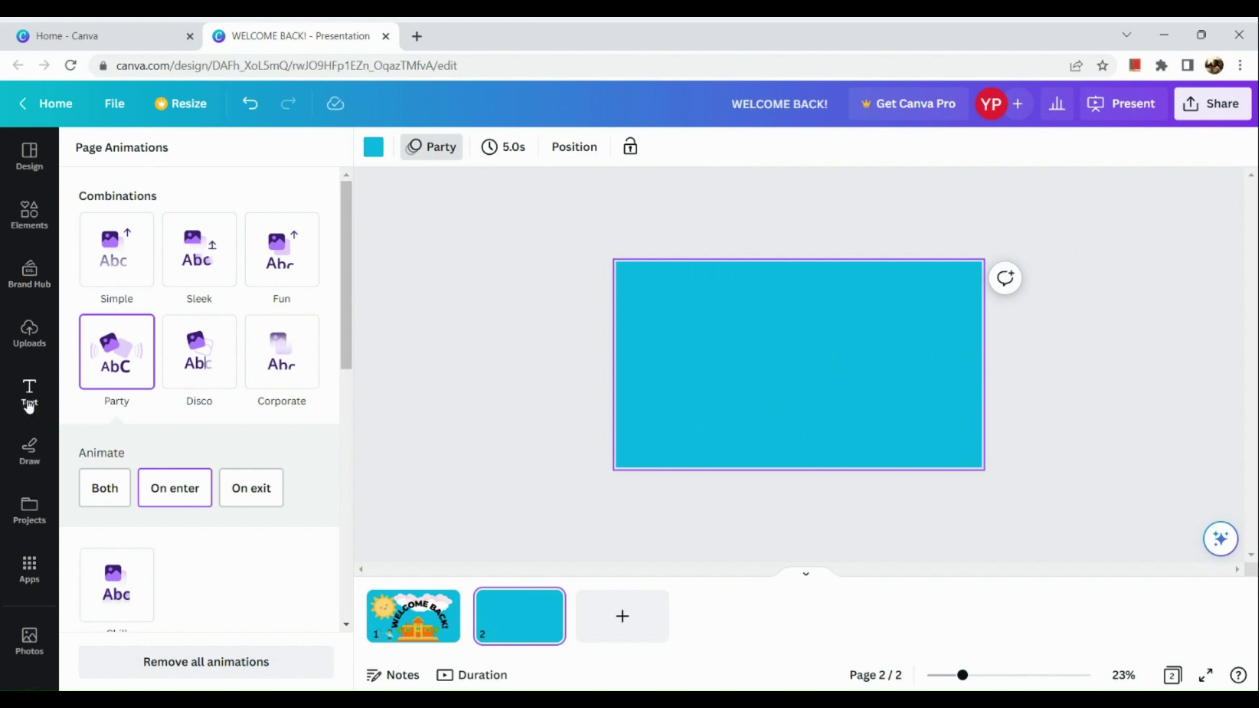
pyautogui.click(28, 217)
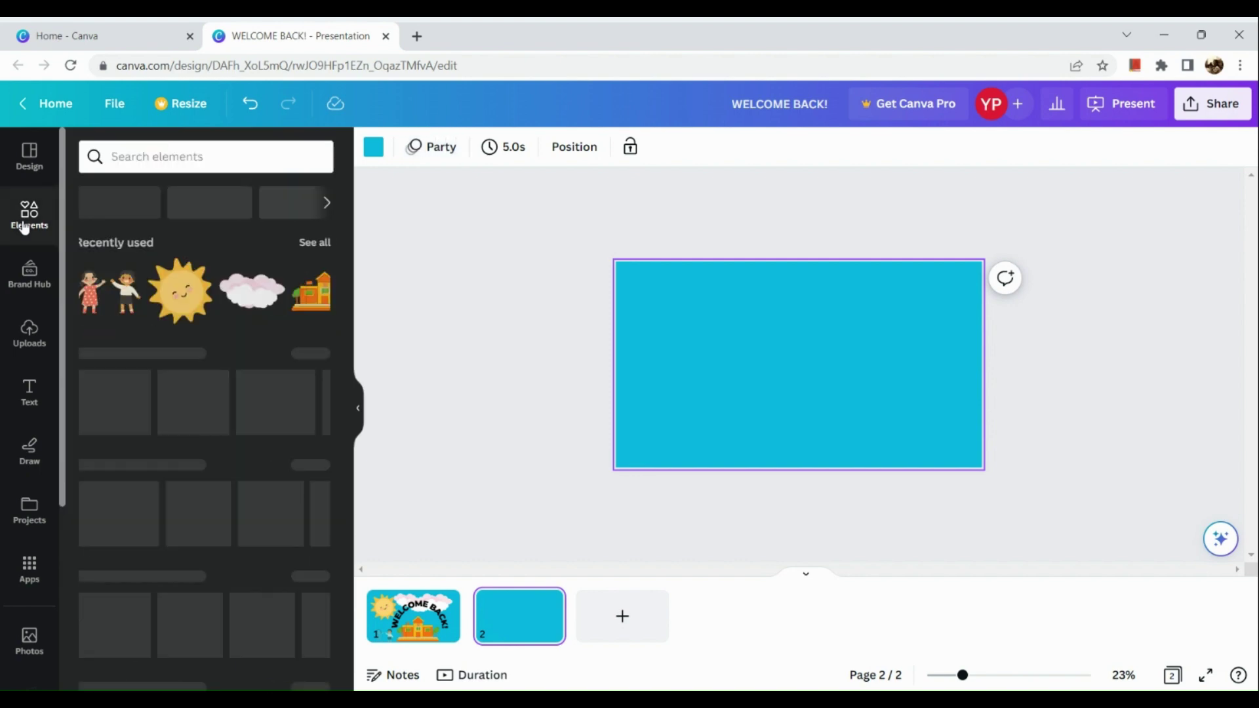
pyautogui.click(145, 157)
pyautogui.write('s')
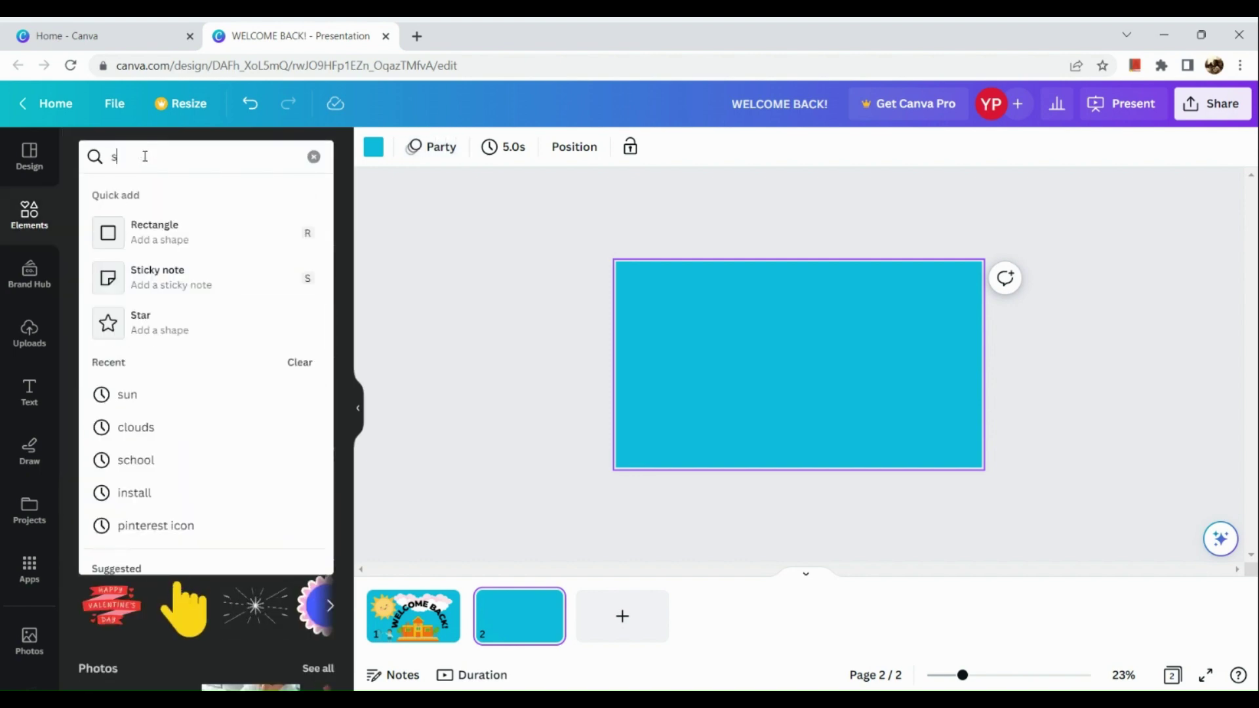
pyautogui.write('quare')
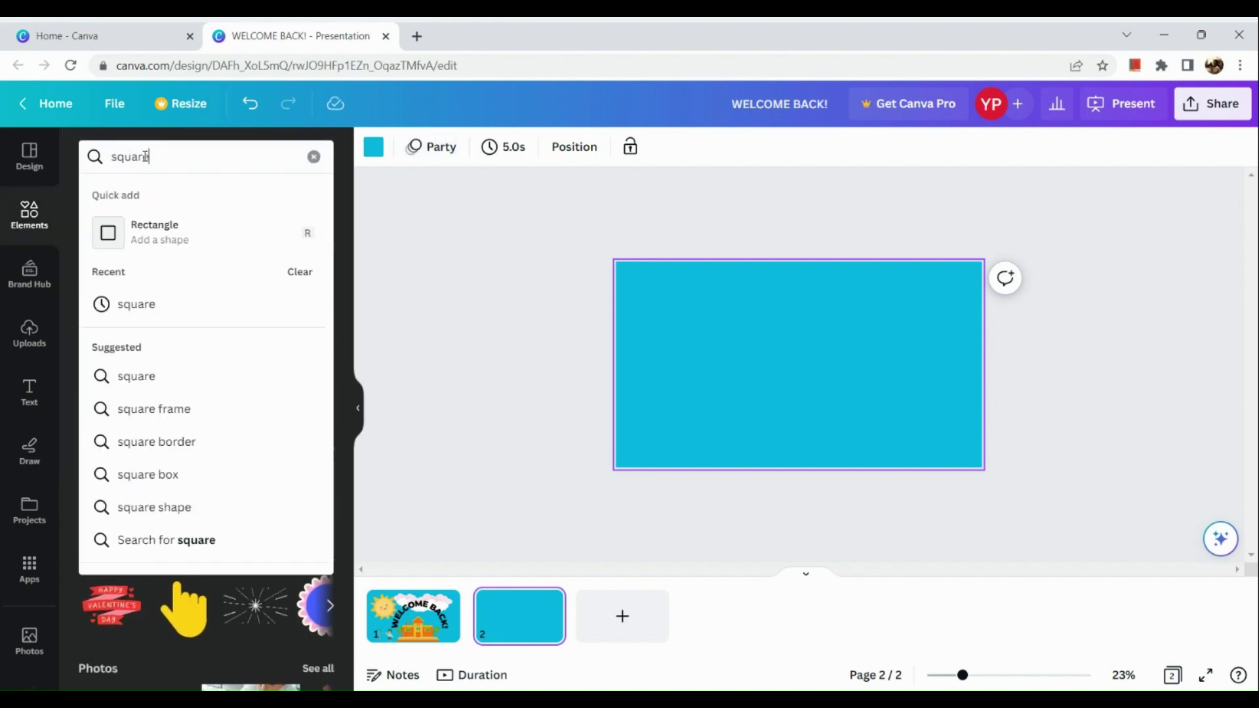
pyautogui.press('Return')
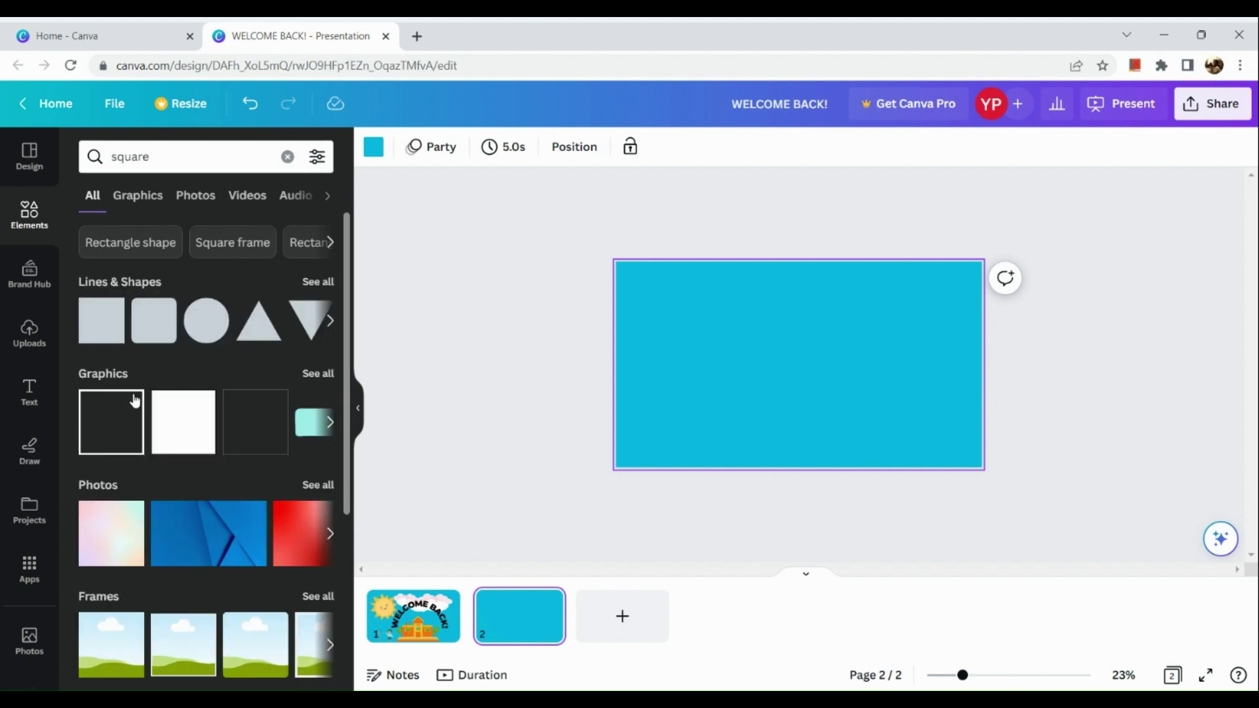
pyautogui.click(109, 542)
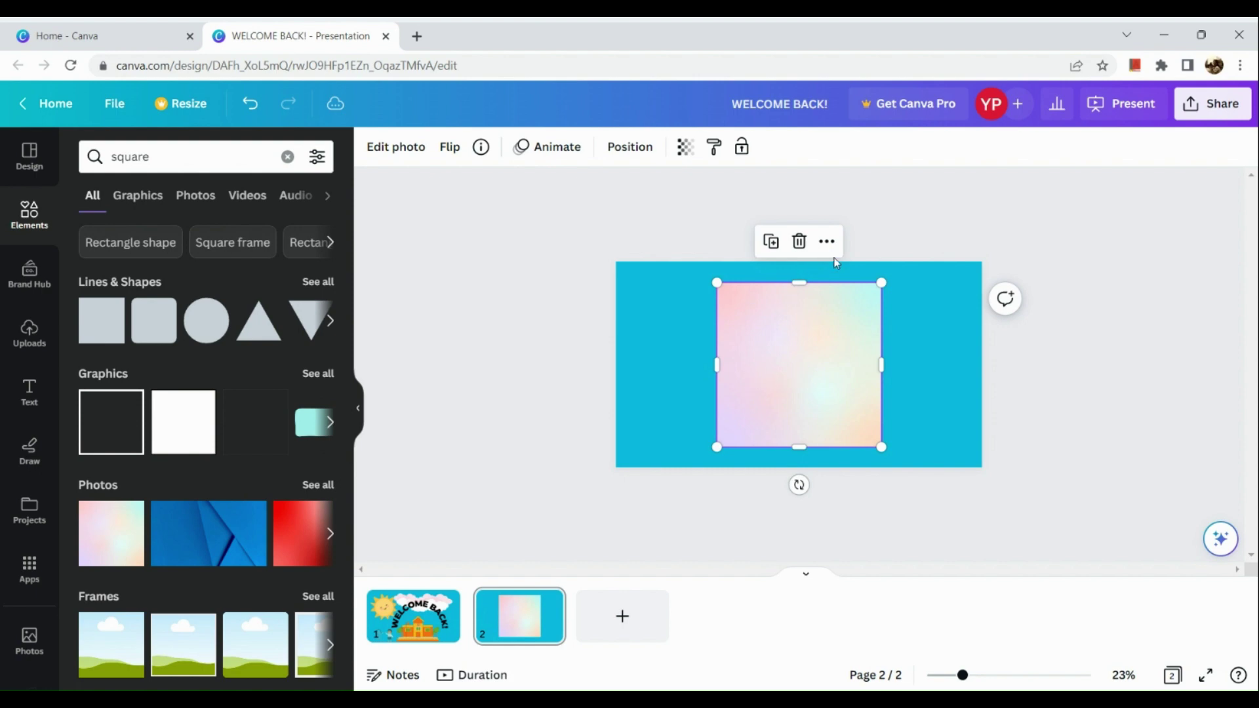
# Move the gradient photo to the top-left and stretch it down past the page bottom.
pyautogui.doubleClick(803, 376)
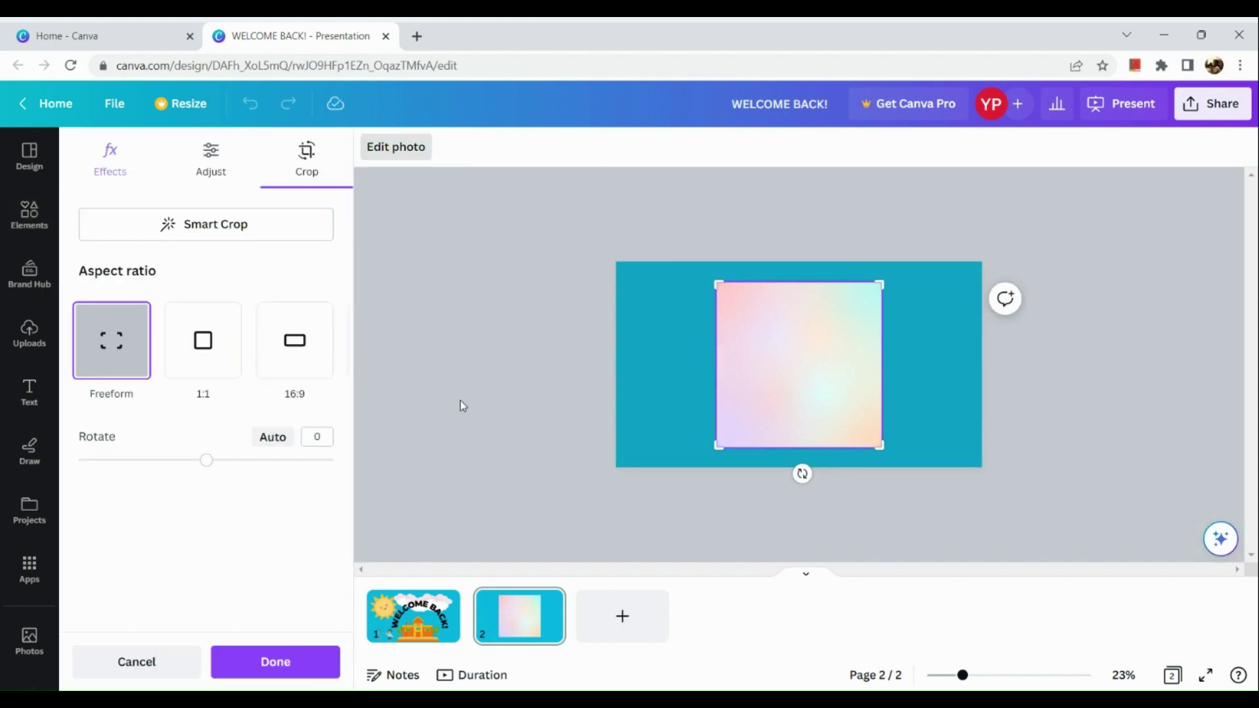
pyautogui.click(462, 405)
pyautogui.moveTo(800, 387); pyautogui.dragTo(699, 366)
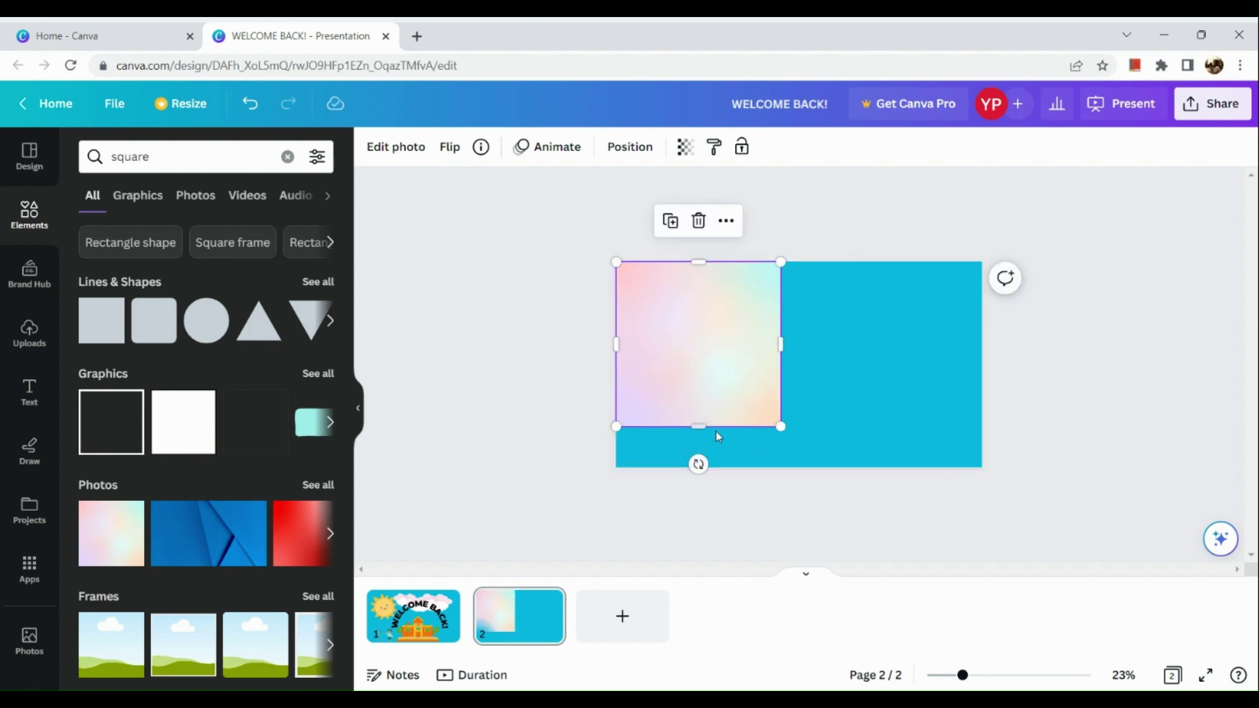
pyautogui.moveTo(706, 458); pyautogui.dragTo(711, 488)
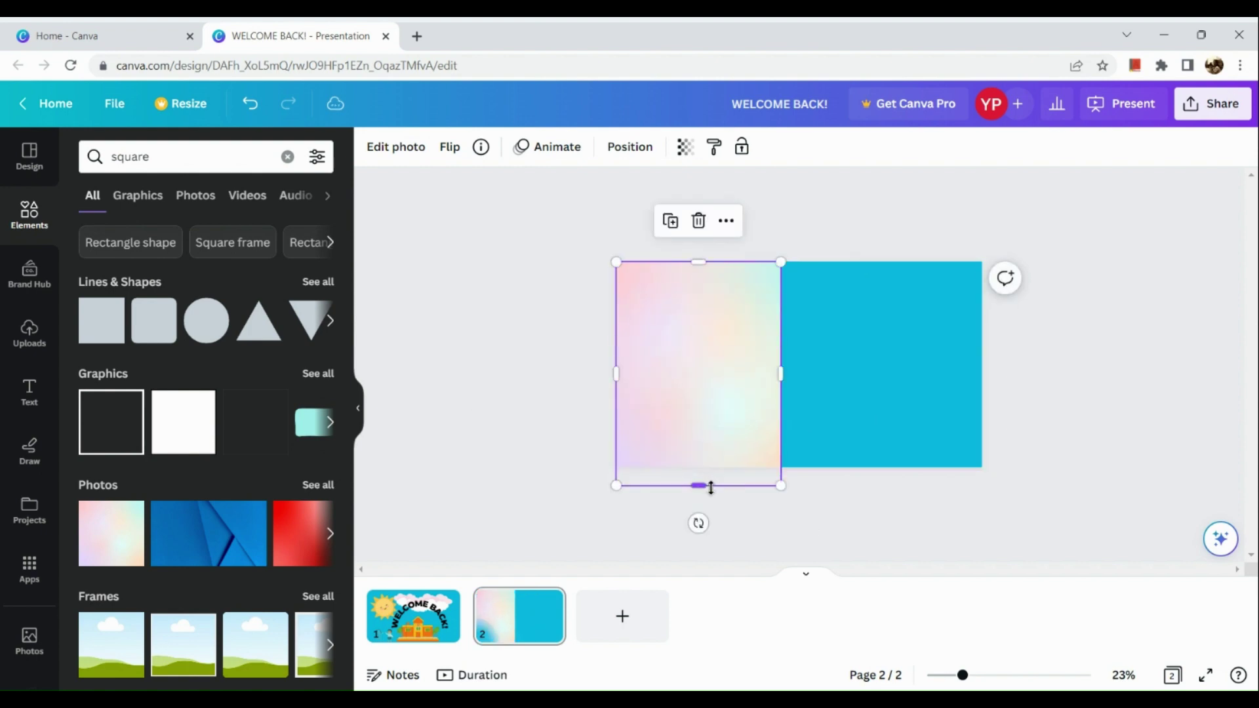
pyautogui.click(571, 465)
# Apply the Flint filter to the gradient photo.
pyautogui.click(714, 394)
pyautogui.click(400, 149)
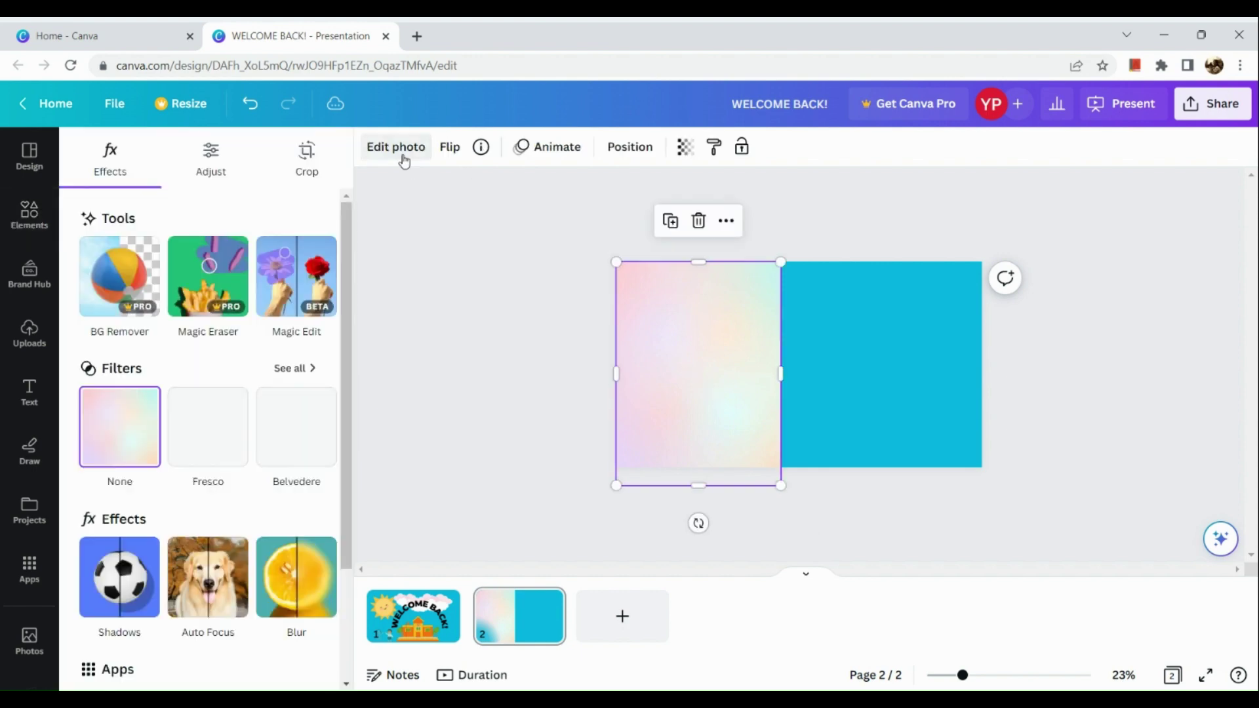
pyautogui.click(200, 439)
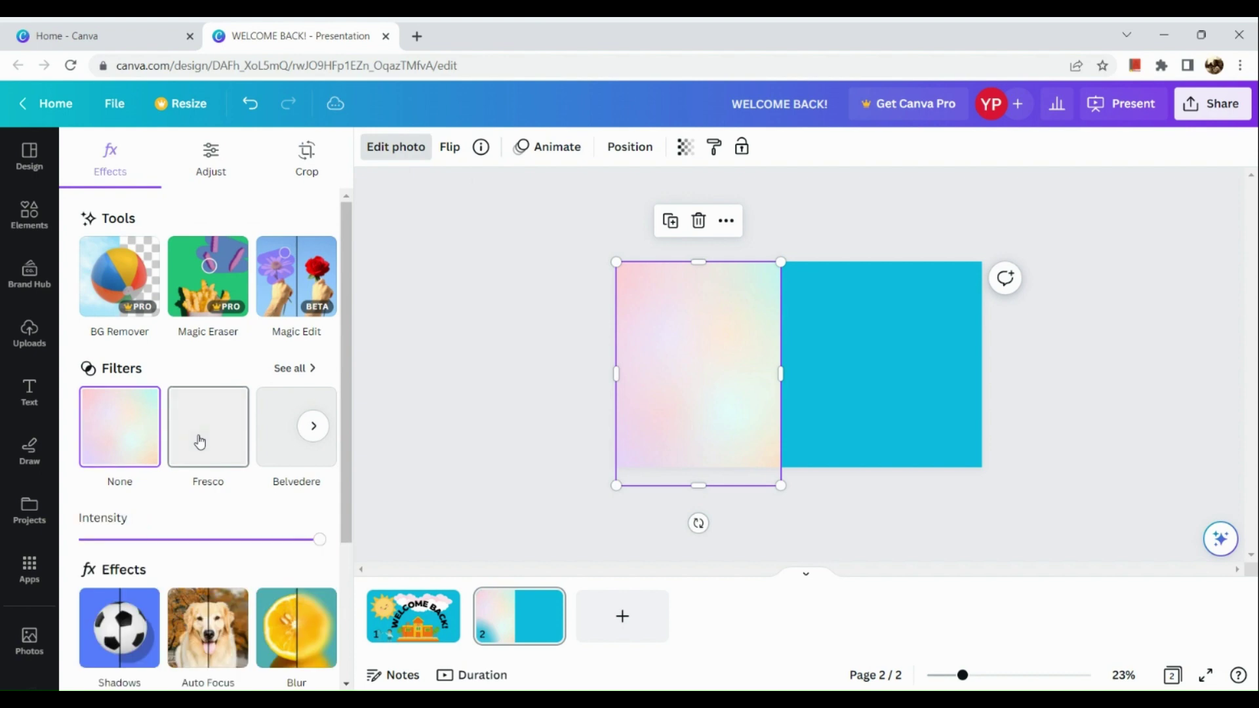
pyautogui.click(283, 446)
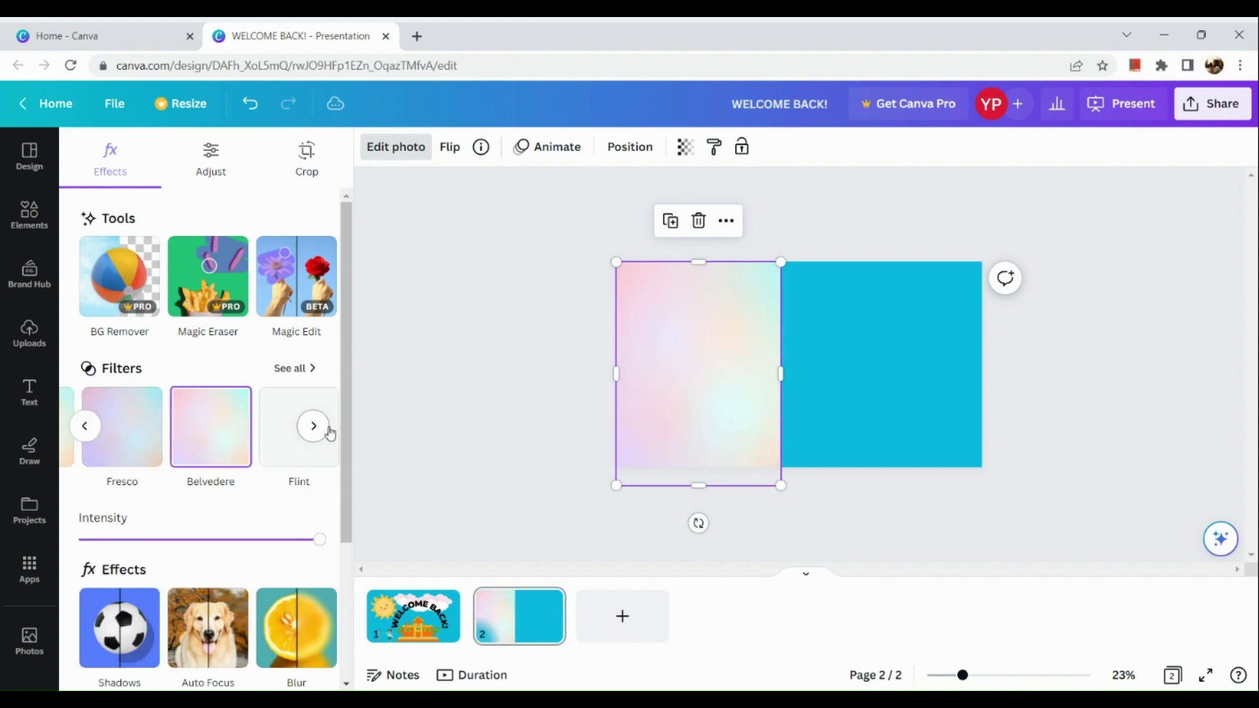
pyautogui.click(291, 450)
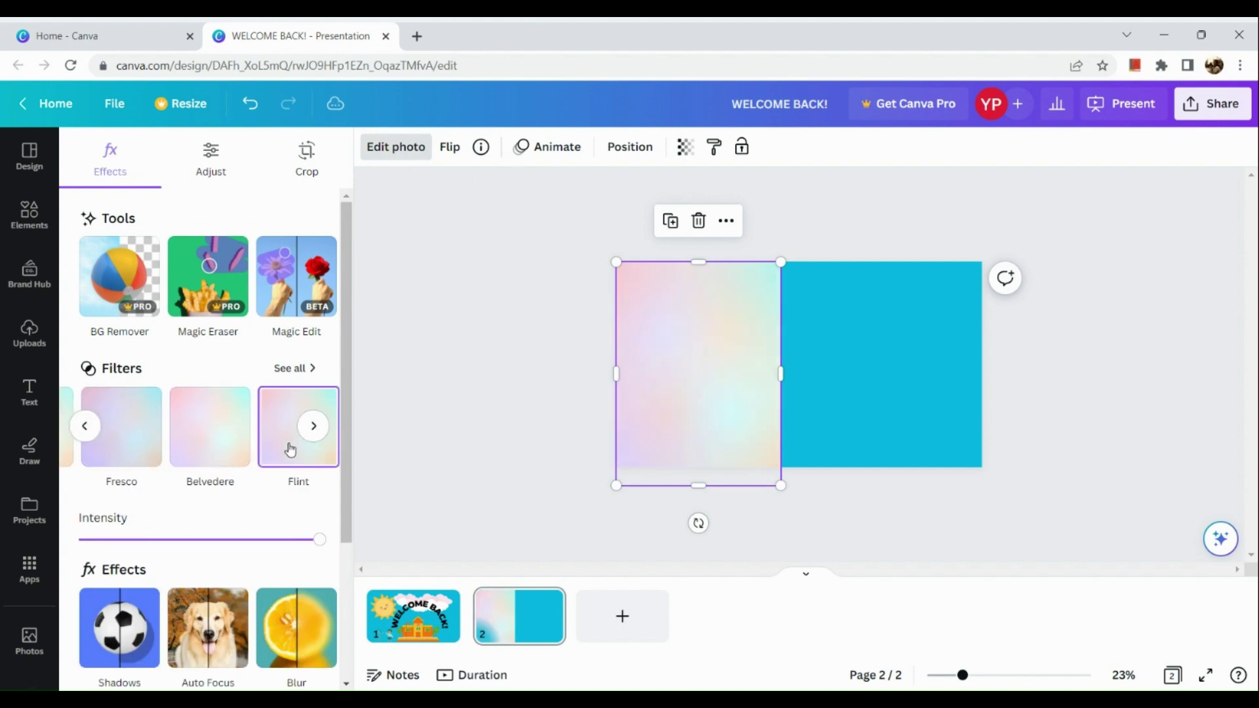
pyautogui.click(455, 481)
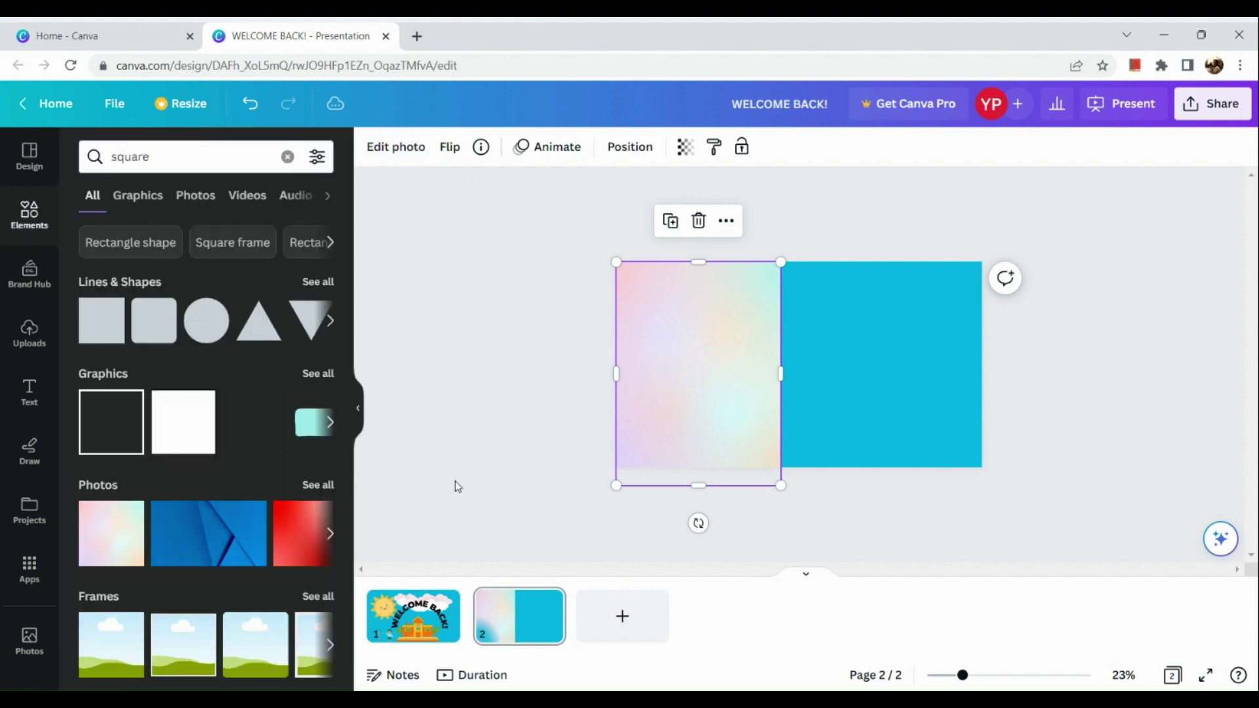
pyautogui.click(934, 506)
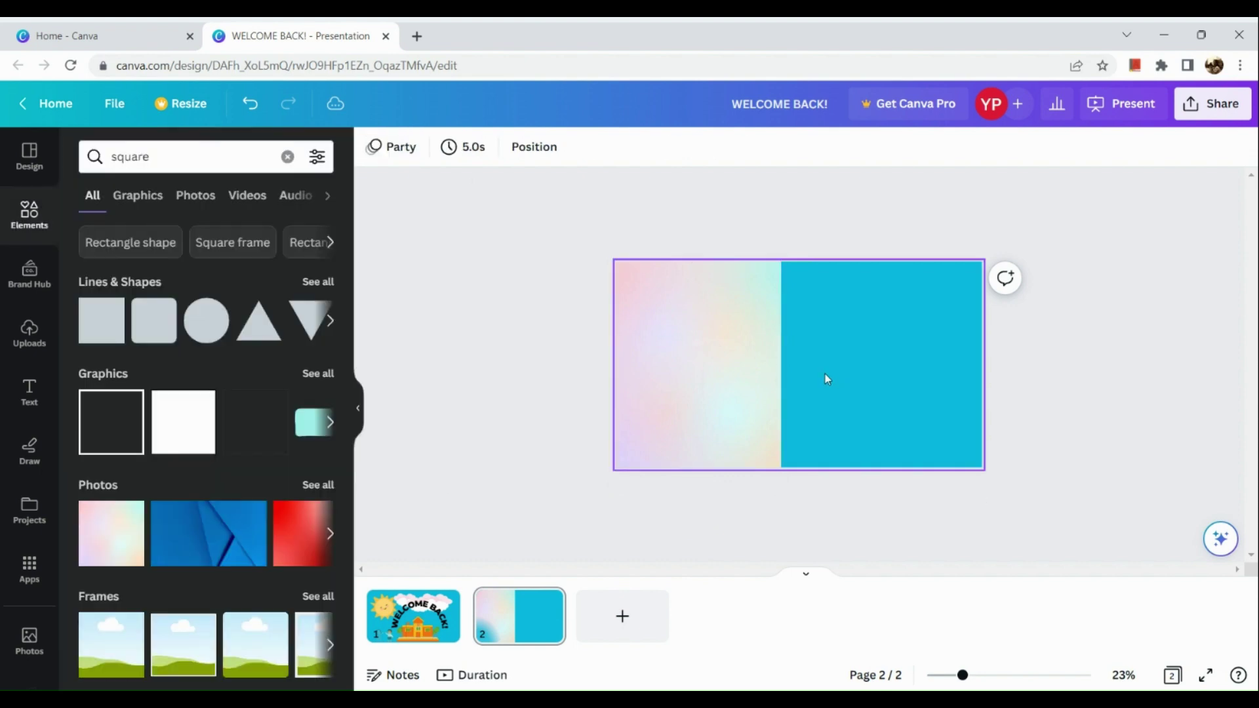
# Add a text box reading 'REMINDERS:' and move it near the top of slide 2.
pyautogui.click(34, 347)
pyautogui.click(27, 408)
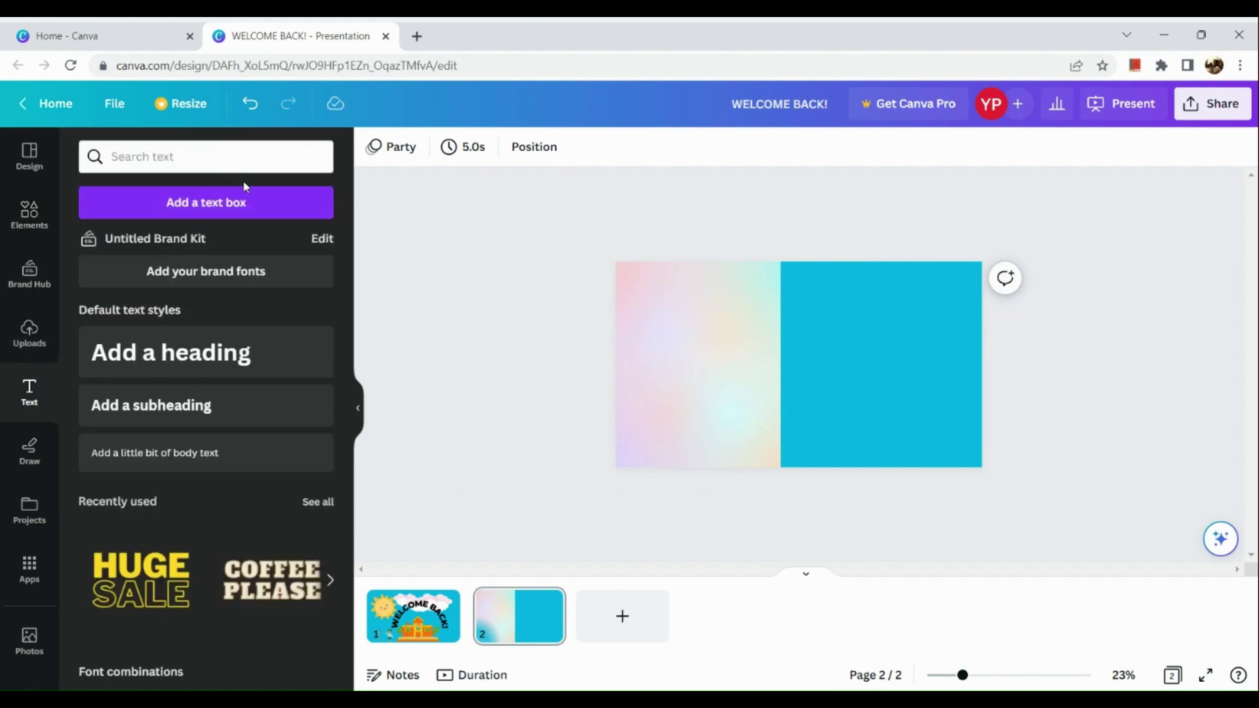
pyautogui.click(231, 205)
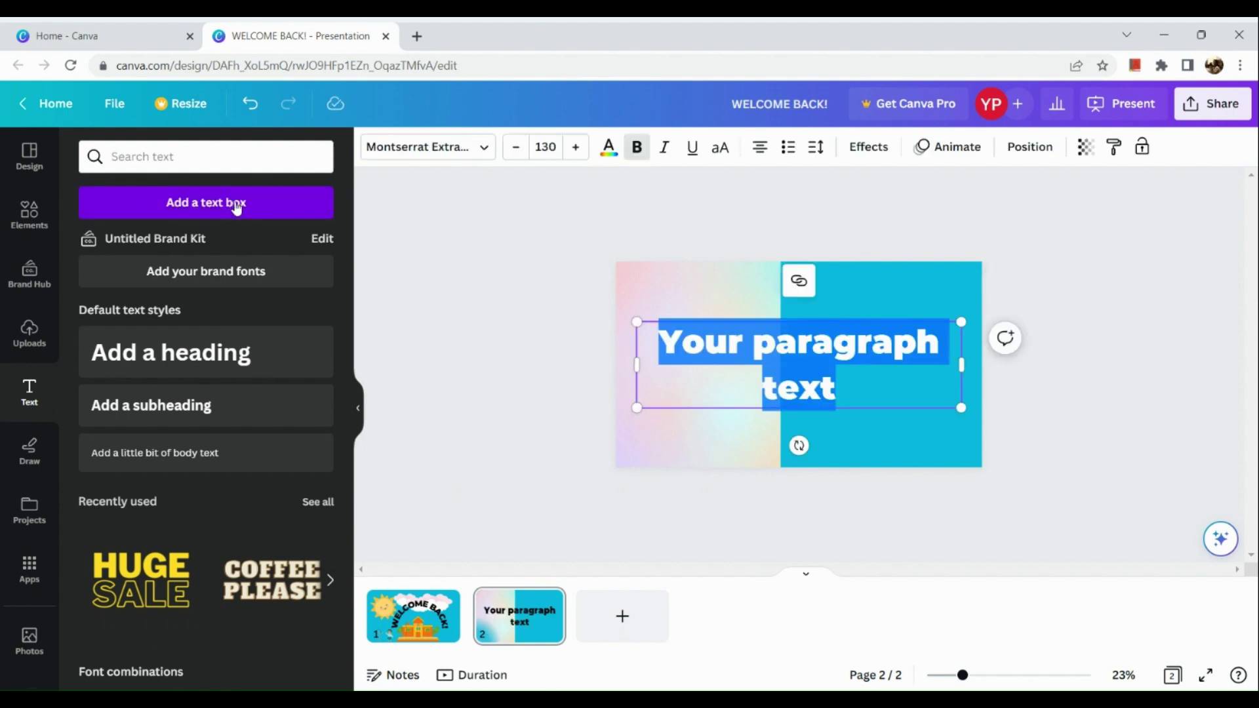
pyautogui.write('REM')
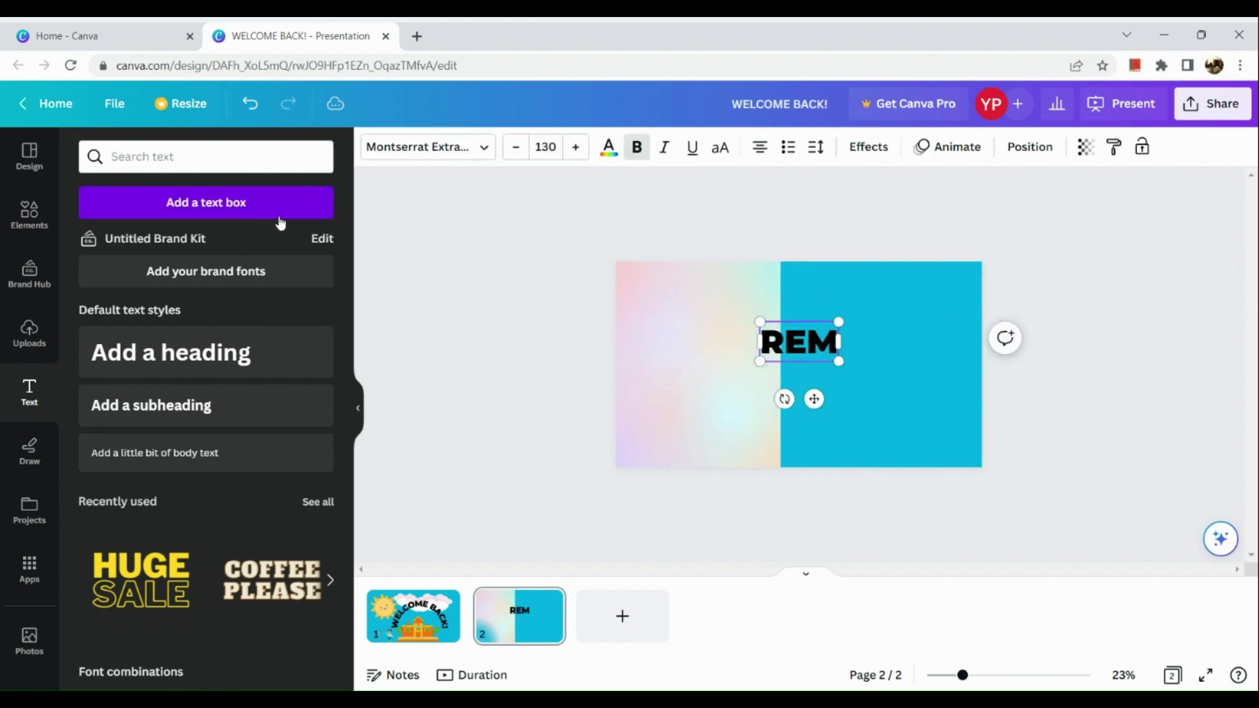
pyautogui.write('INDER')
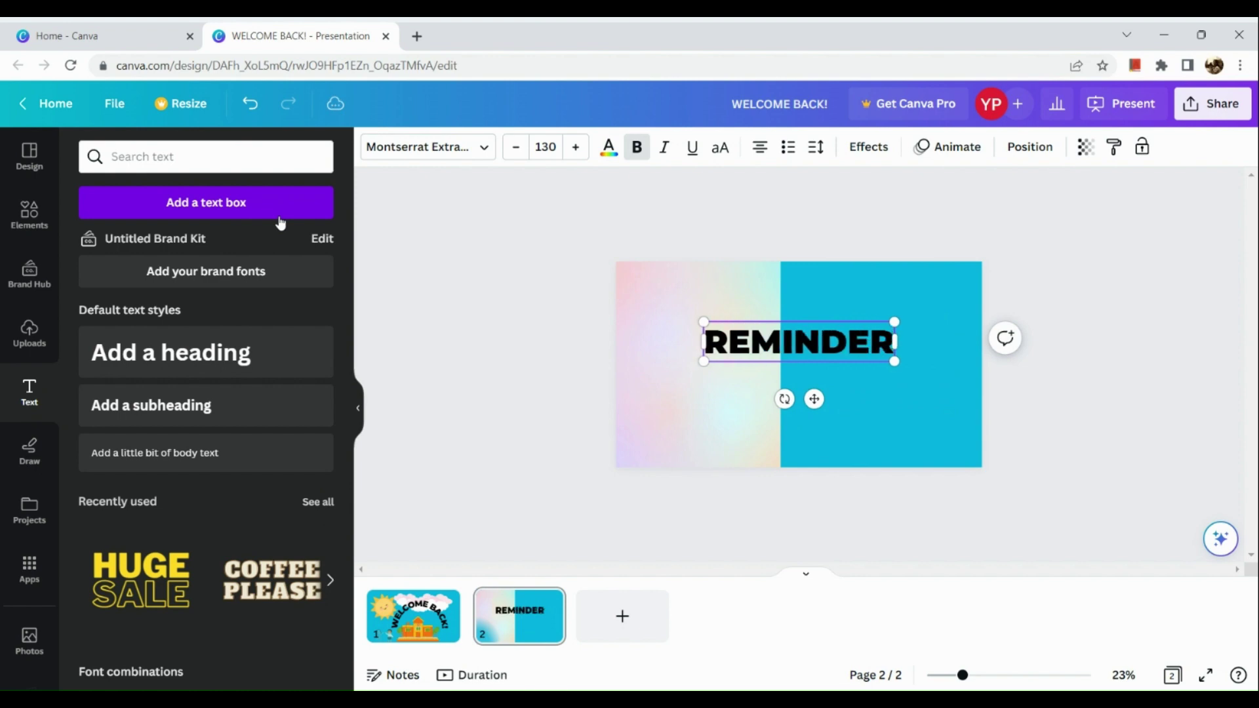
pyautogui.write('S:')
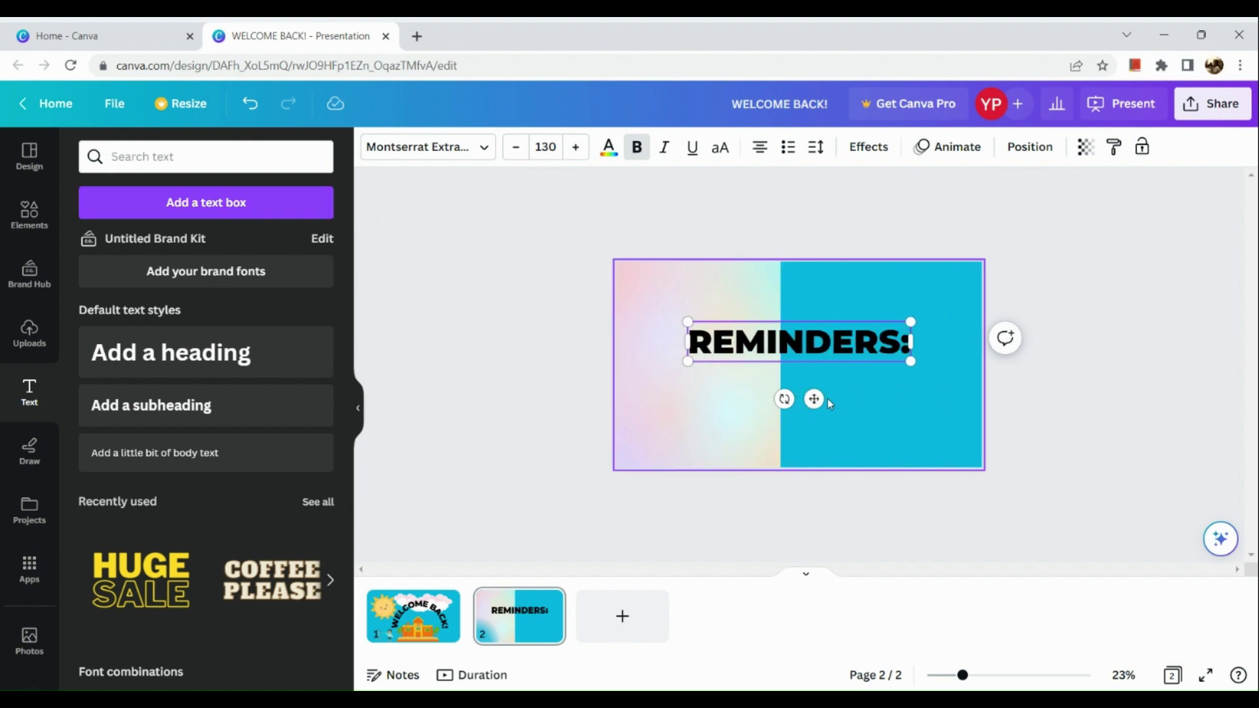
pyautogui.moveTo(814, 398); pyautogui.dragTo(821, 358)
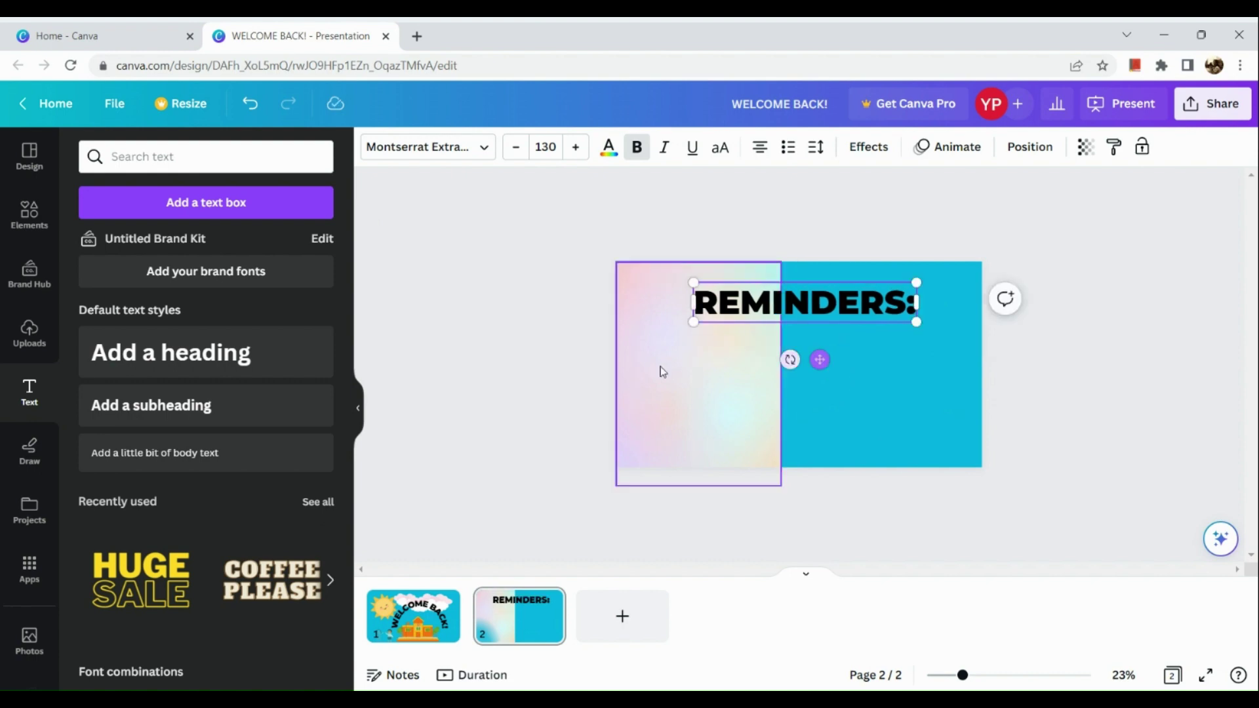
# Add a paragraph text box below the heading and set its font size to 50.
pyautogui.click(240, 205)
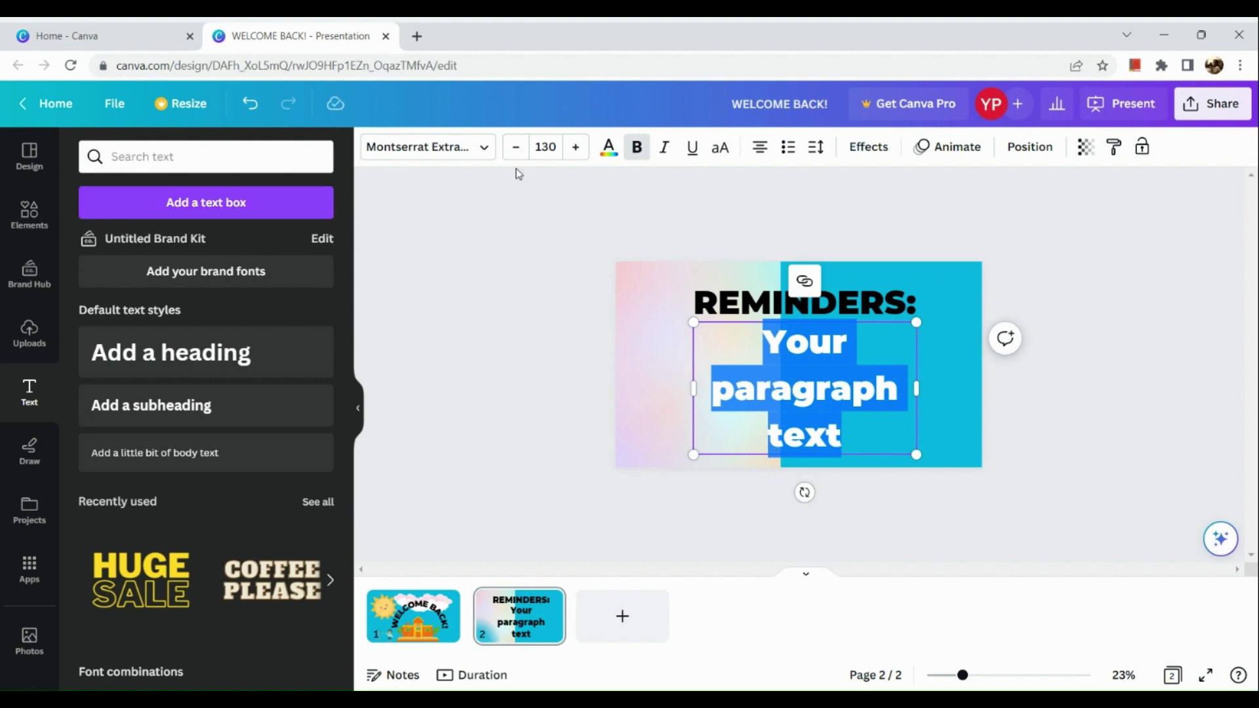
pyautogui.click(552, 145)
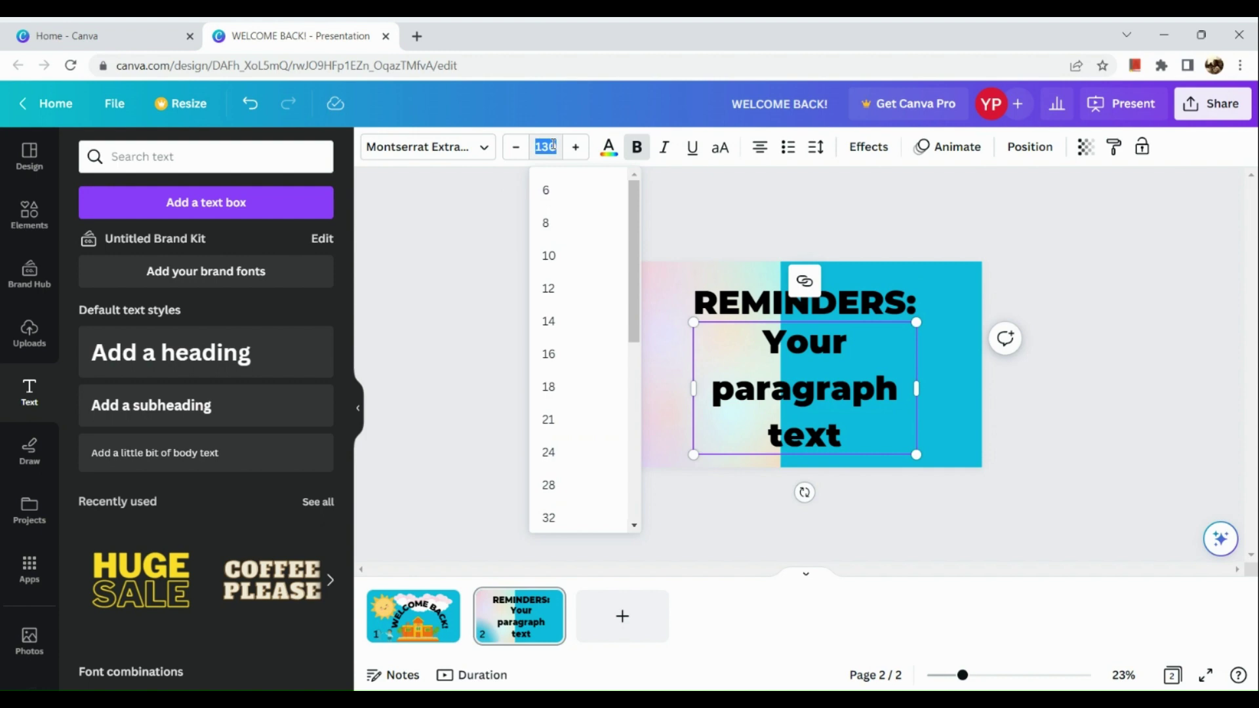
pyautogui.write('20')
pyautogui.press('Return')
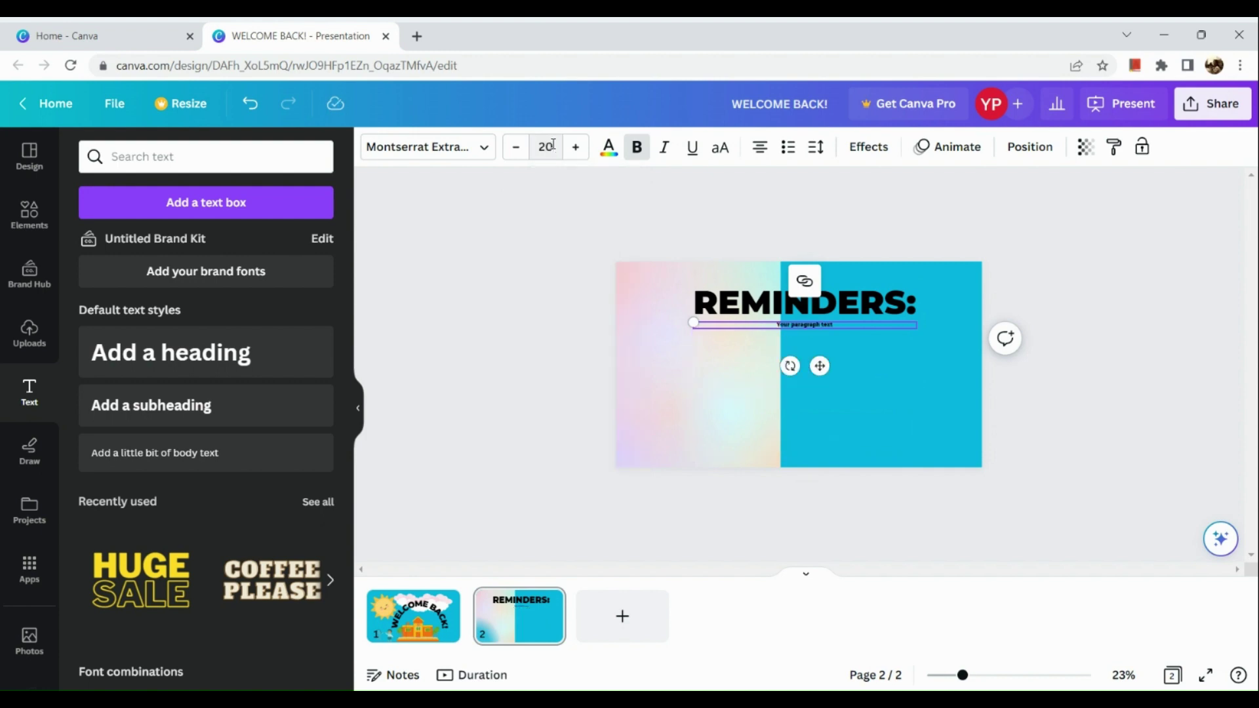
pyautogui.click(551, 145)
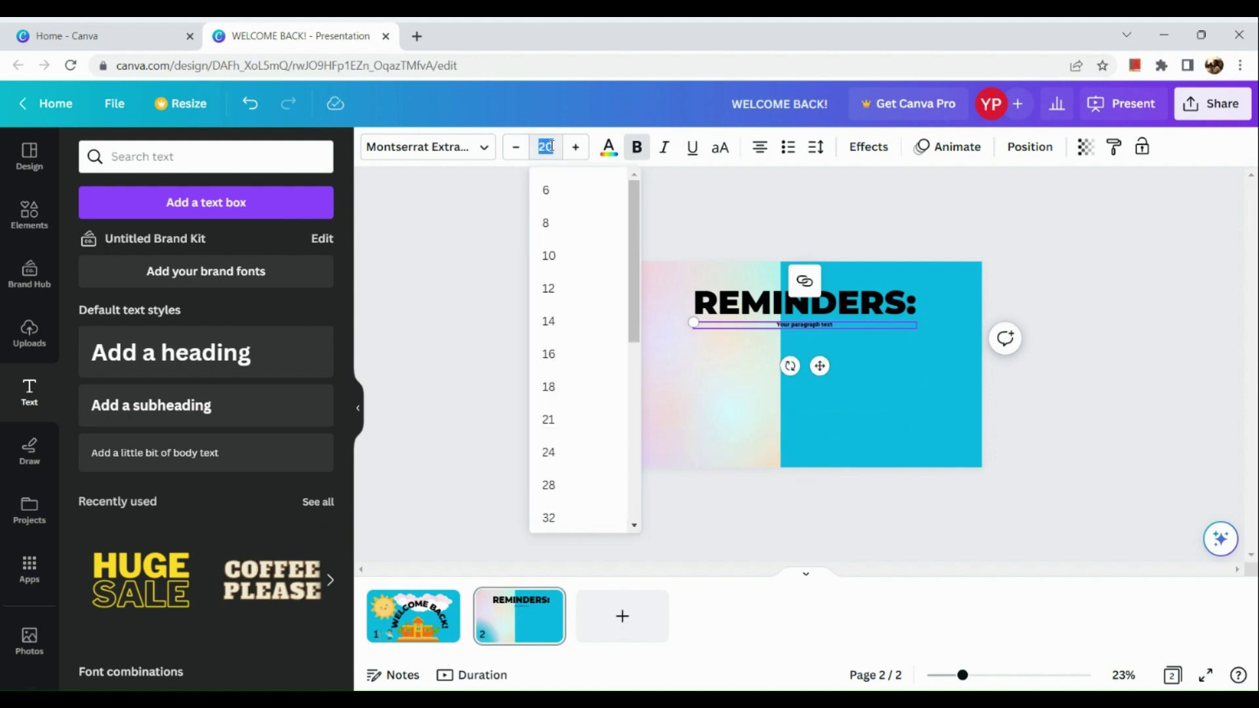
pyautogui.write('50')
pyautogui.press('Return')
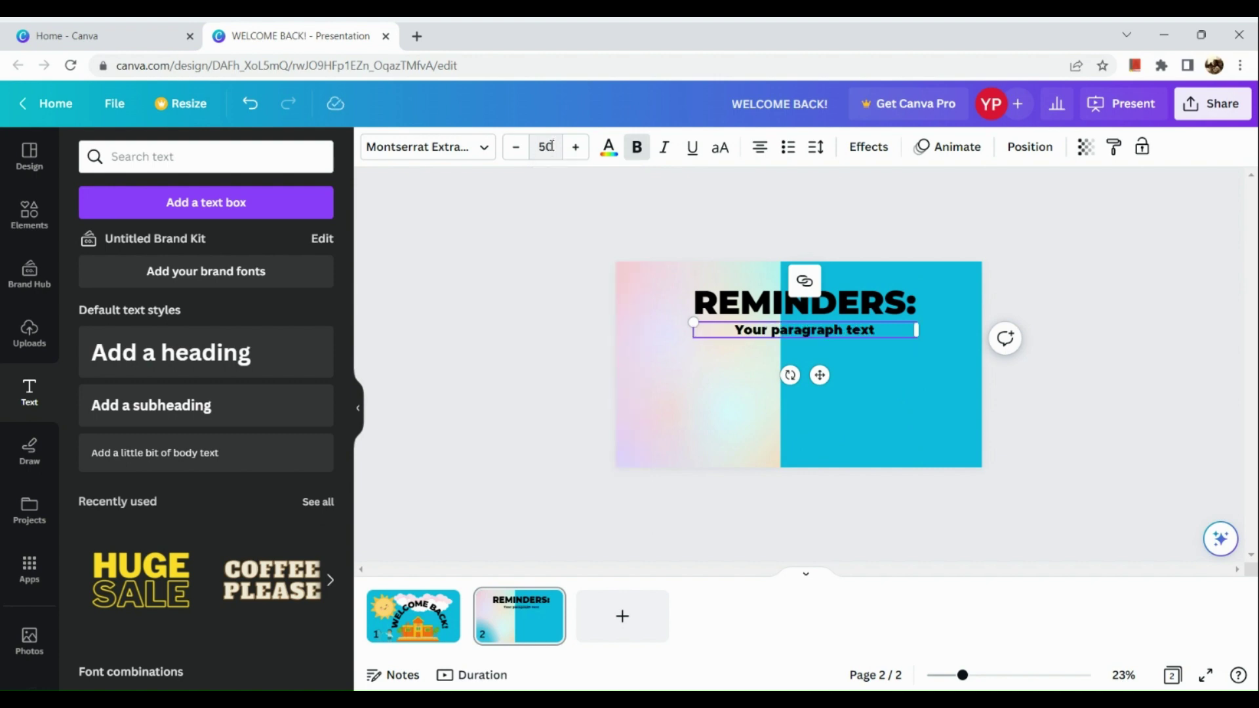
# Move the paragraph text onto the blue right half and right-align it.
pyautogui.moveTo(820, 375); pyautogui.dragTo(885, 381)
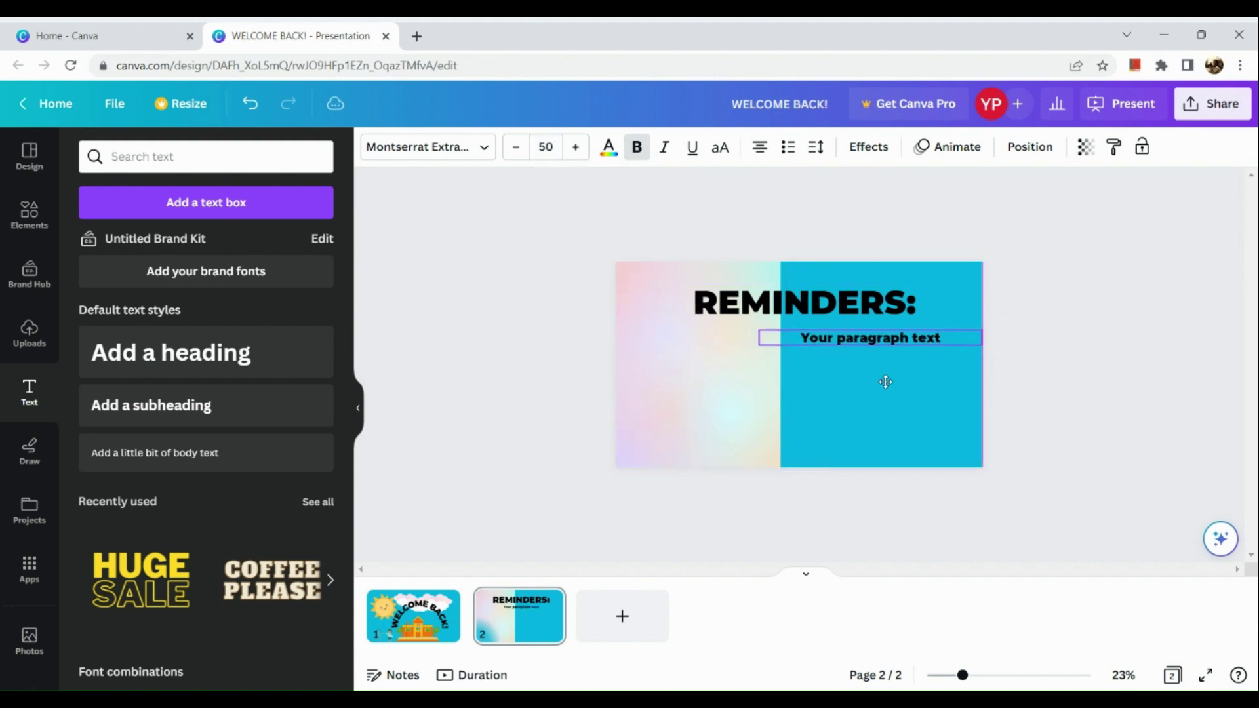
pyautogui.click(760, 148)
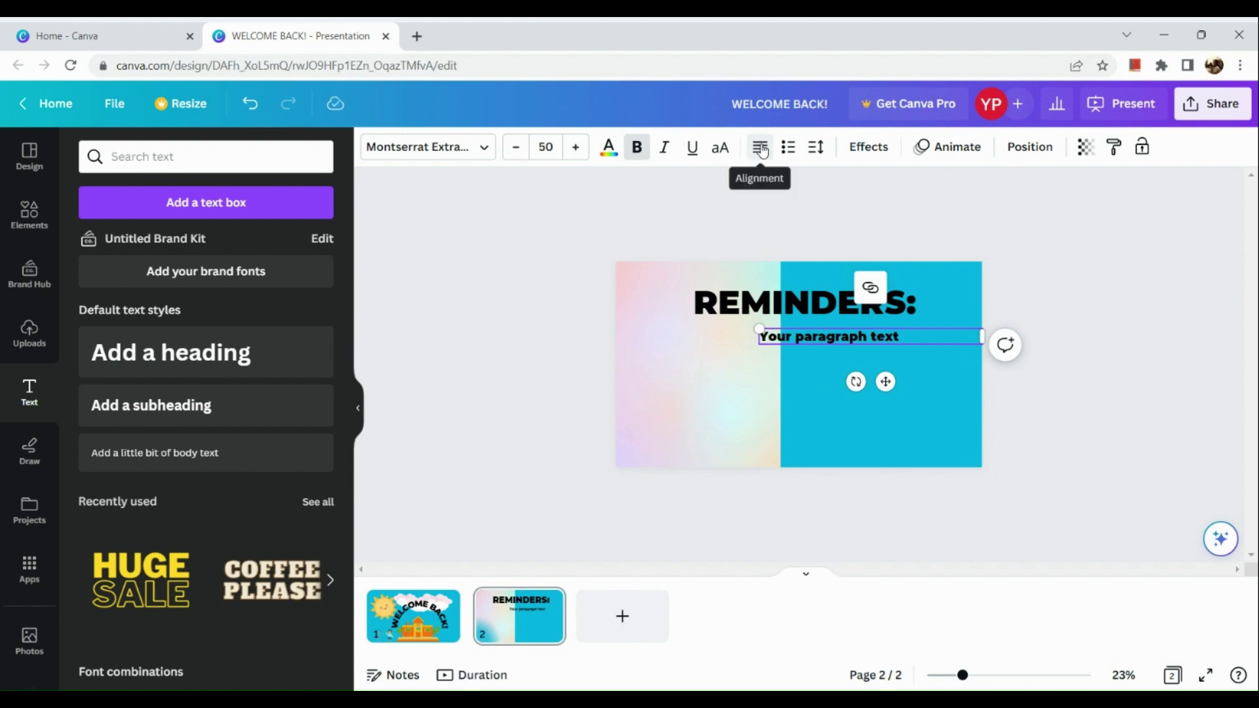
pyautogui.click(760, 148)
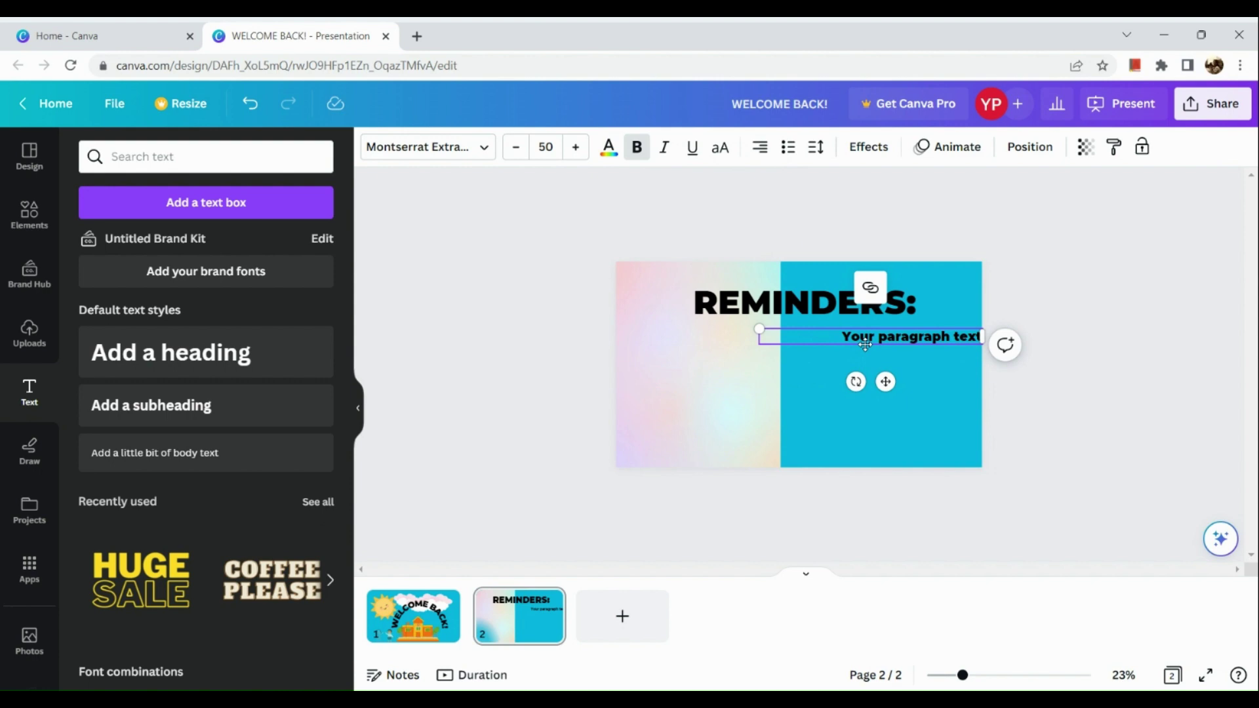
pyautogui.click(694, 375)
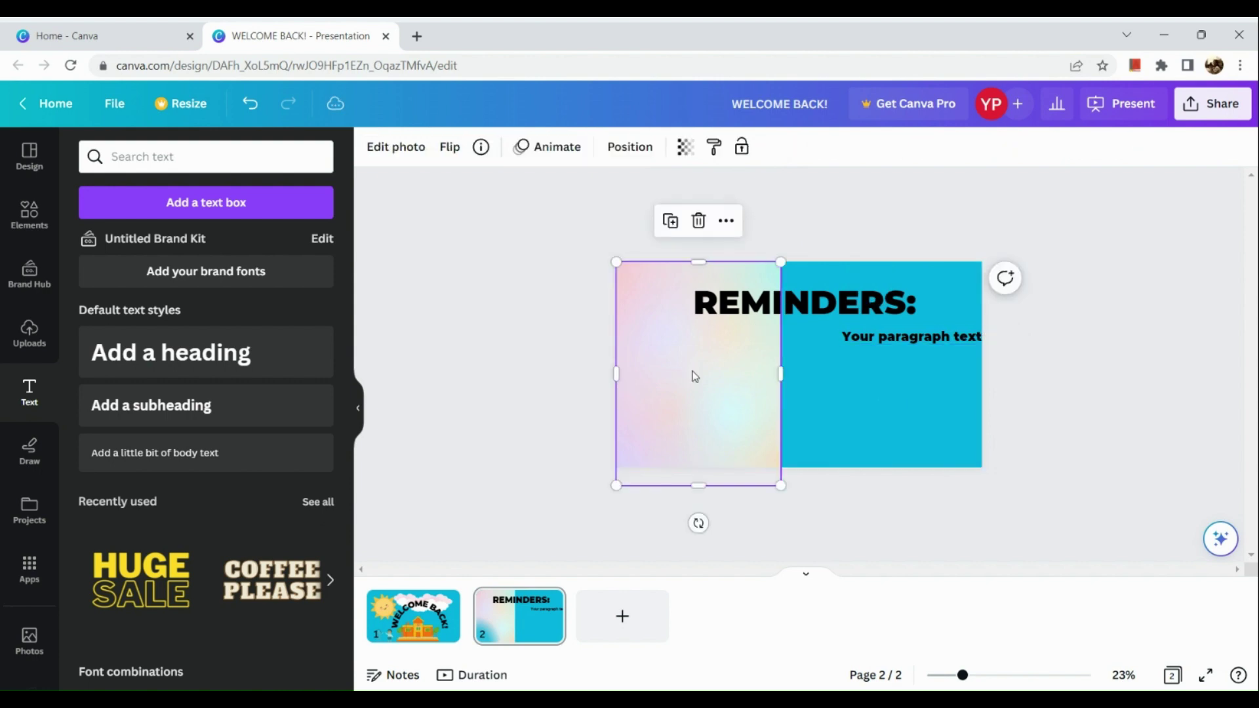
# Search Elements for 'children', add the children-reading illustration, and enlarge it at the lower left.
pyautogui.click(34, 209)
pyautogui.click(157, 166)
pyautogui.doubleClick(157, 167)
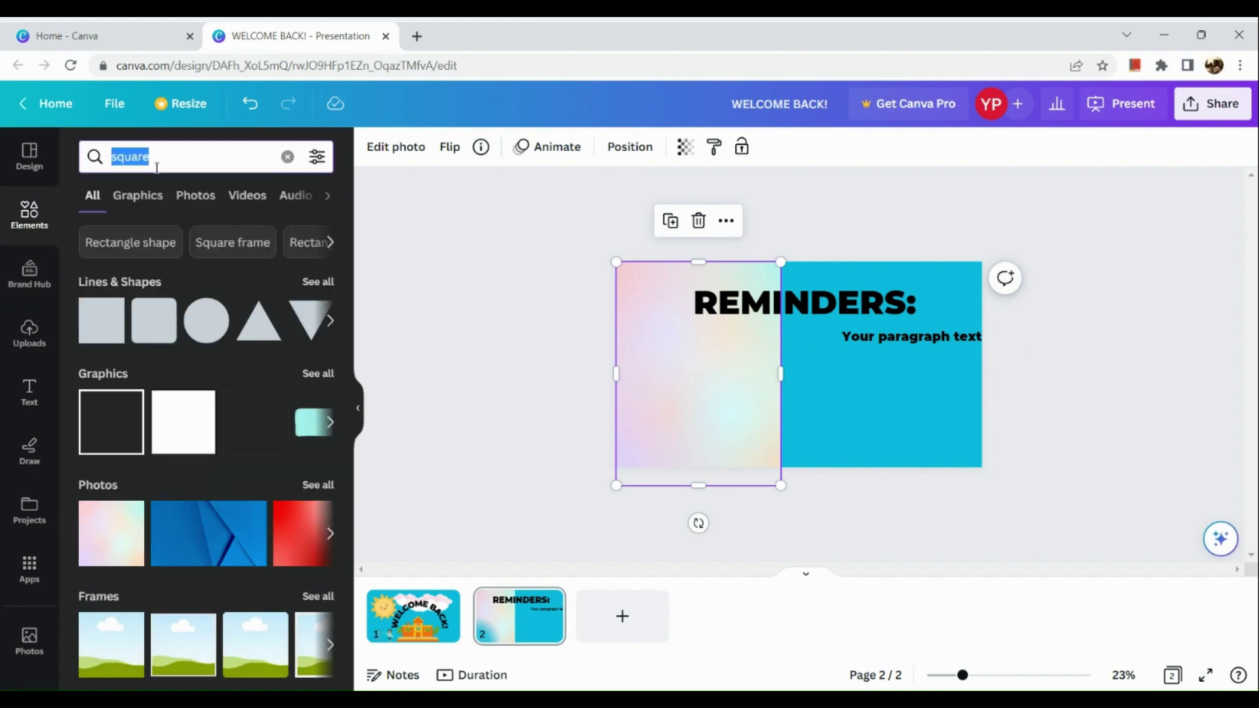
pyautogui.write('children')
pyautogui.press('Return')
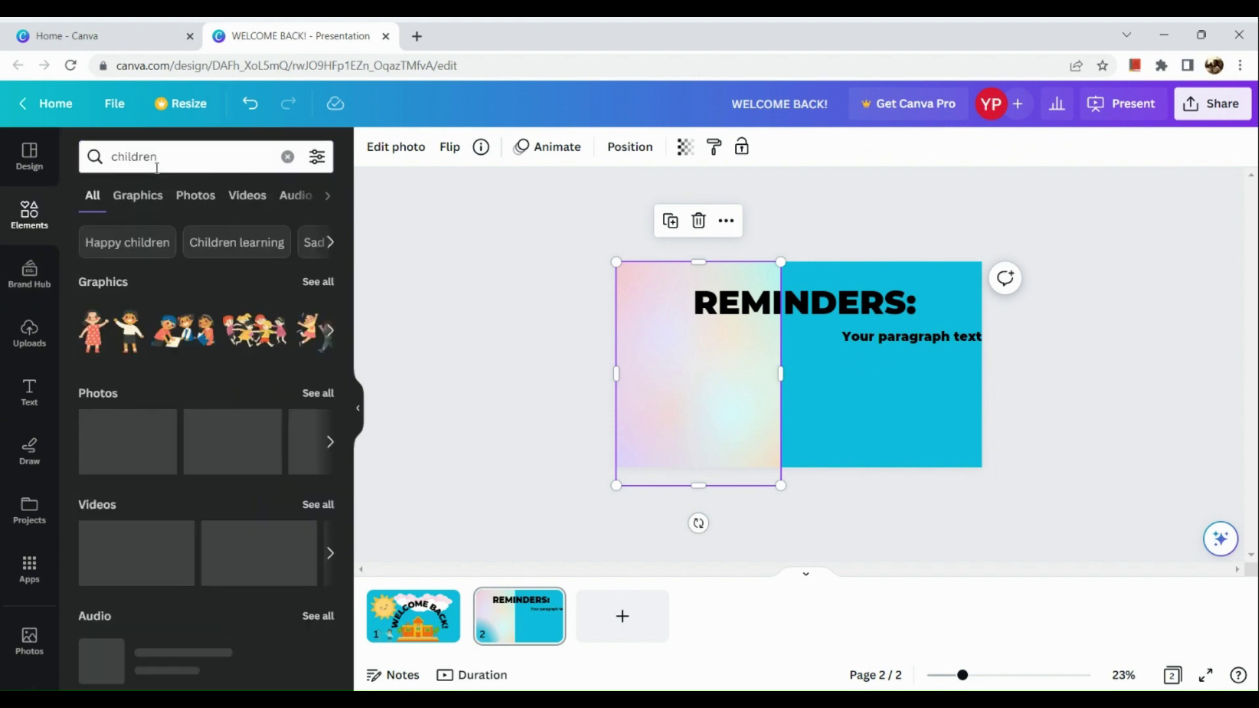
pyautogui.click(181, 329)
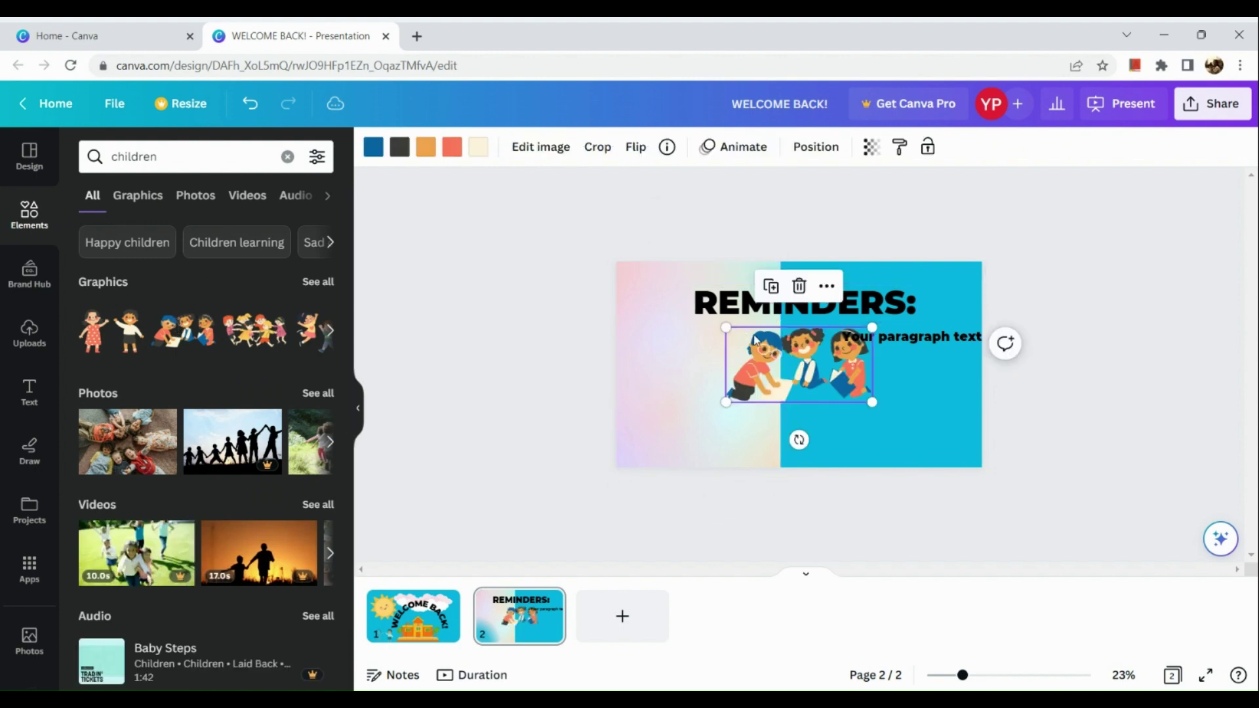
pyautogui.moveTo(782, 360); pyautogui.dragTo(681, 406)
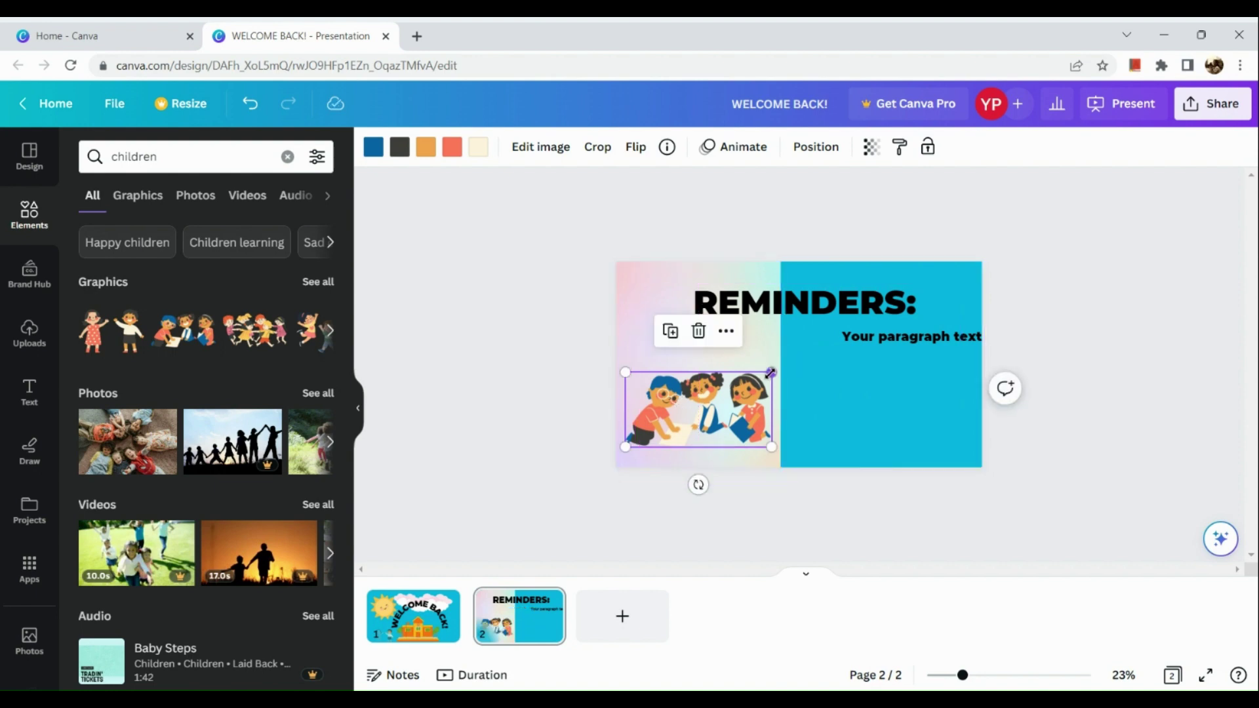
pyautogui.moveTo(770, 372); pyautogui.dragTo(721, 377)
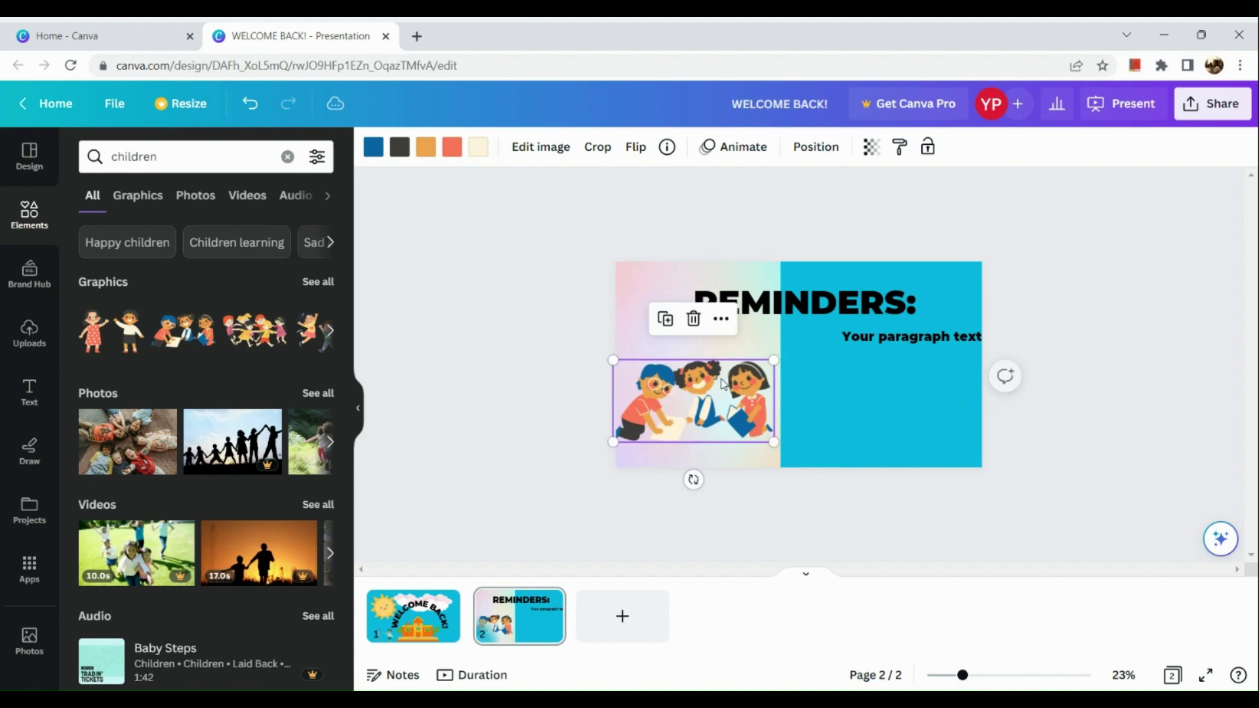
# Type 'You should arrive in school before 6 am.' over the placeholder, then nudge the box down.
pyautogui.doubleClick(881, 337)
pyautogui.tripleClick(881, 336)
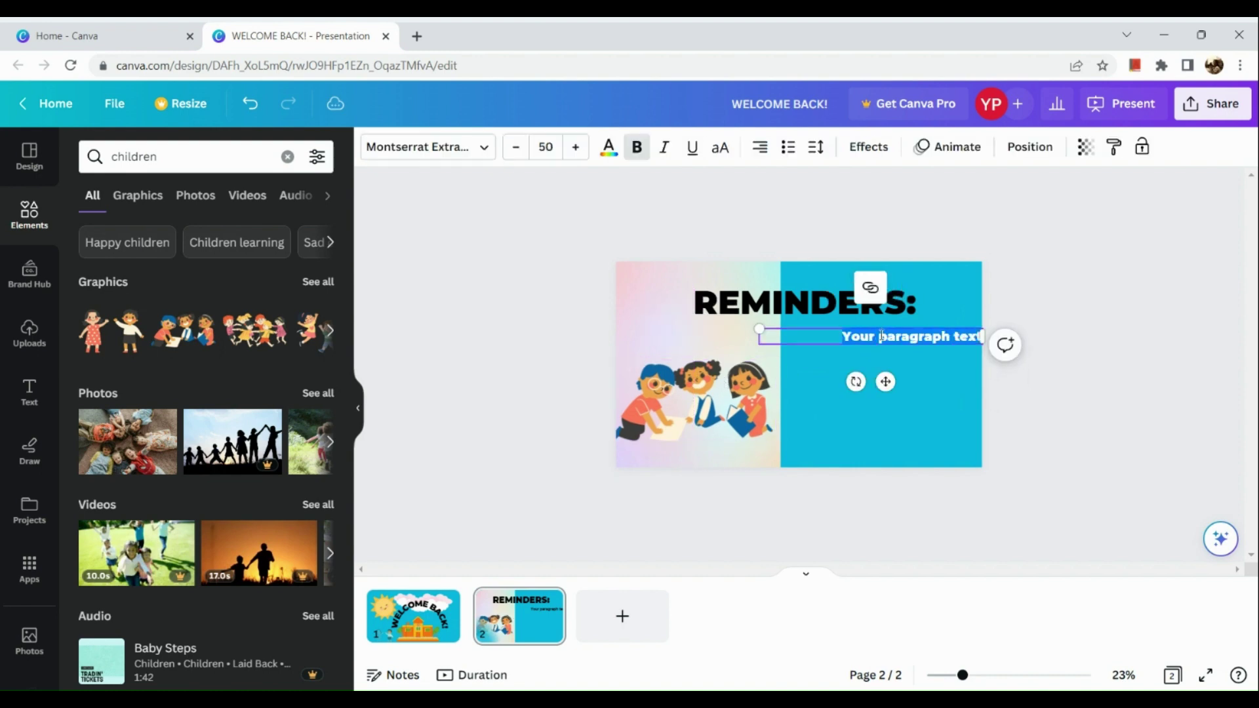
pyautogui.write('Y')
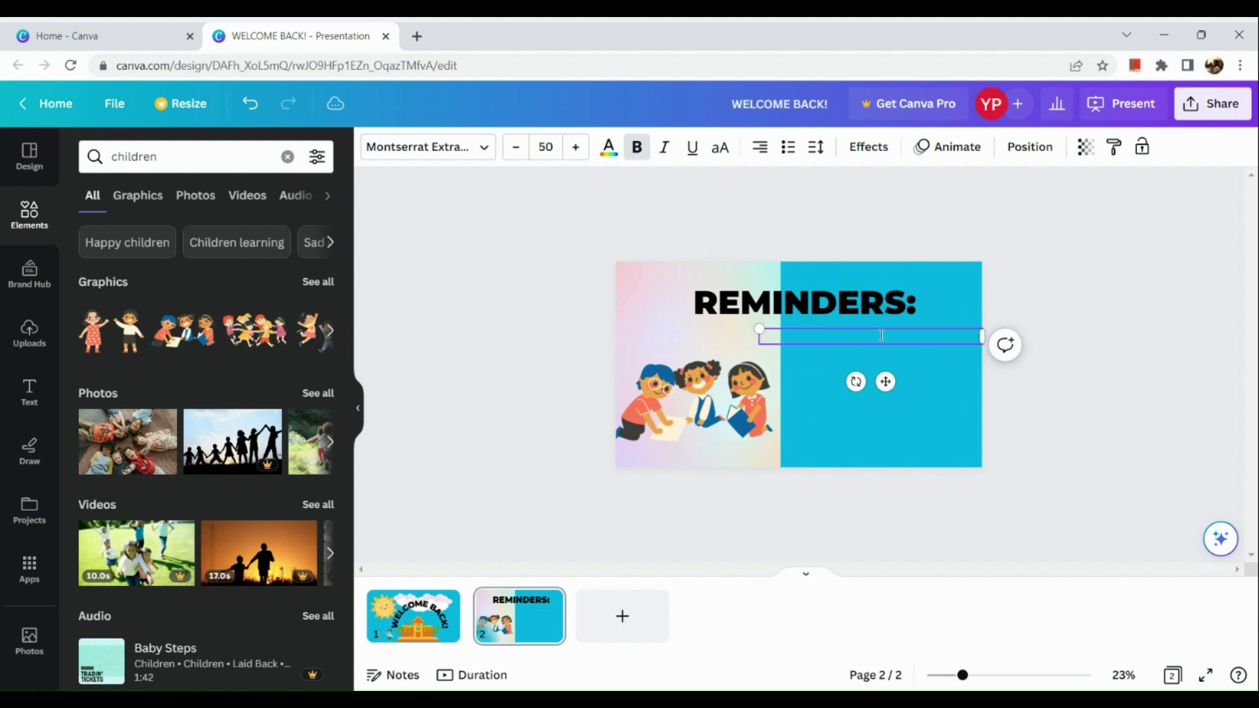
pyautogui.write('ou should arrive in')
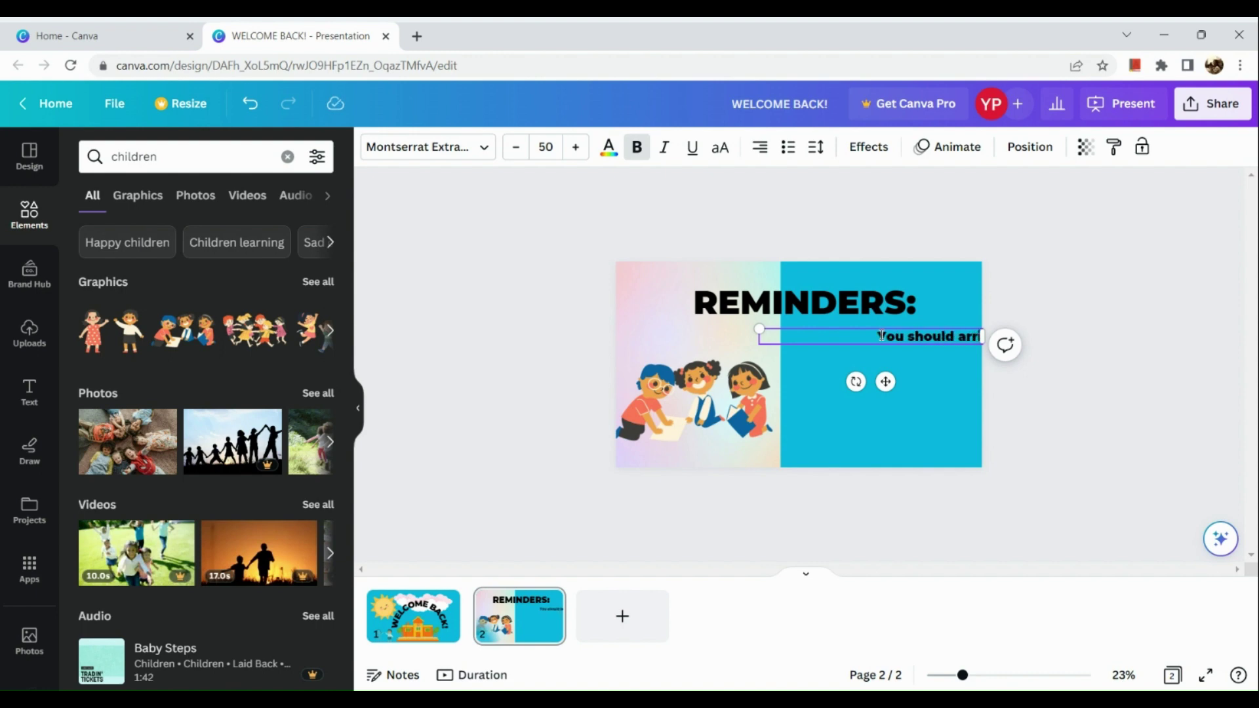
pyautogui.write('choo')
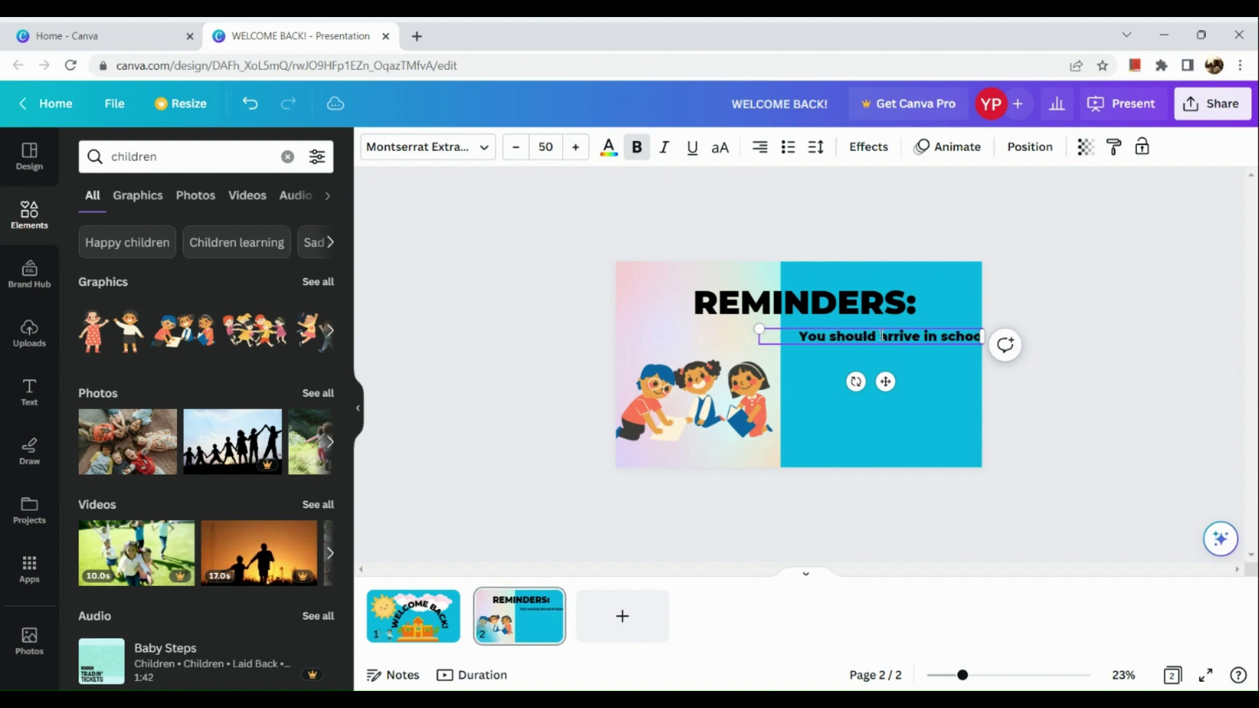
pyautogui.write('l before')
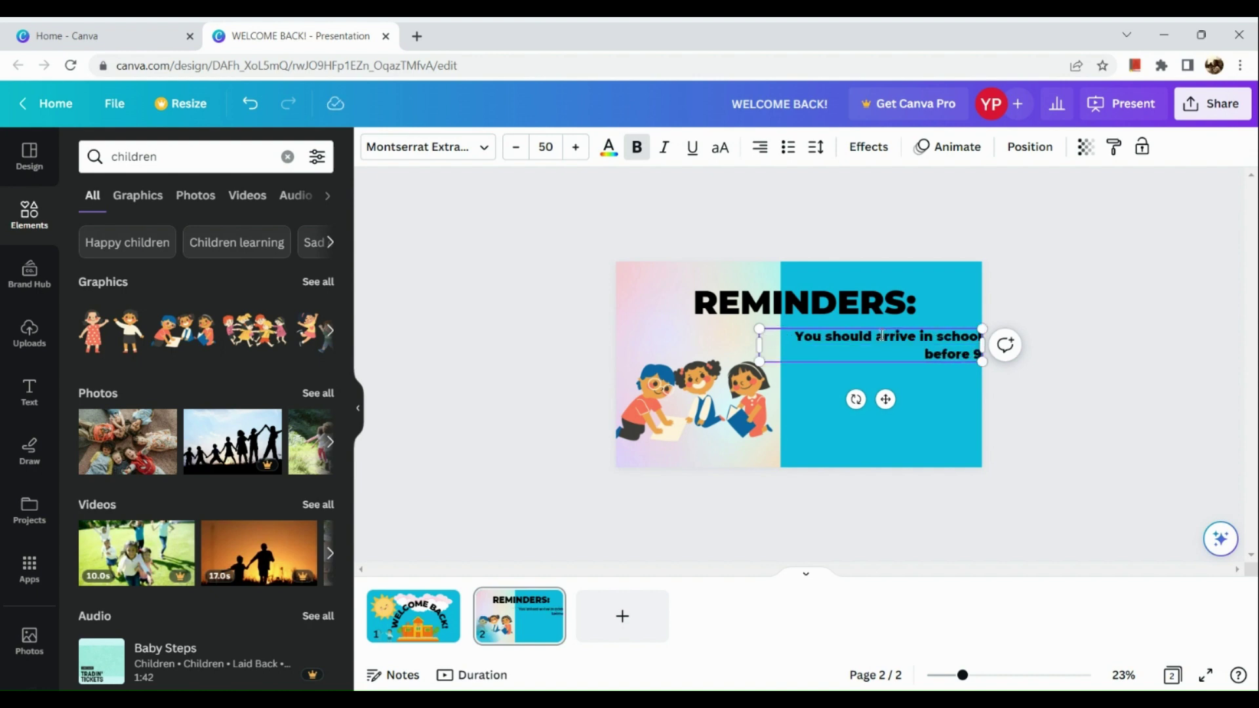
pyautogui.write(' 6 am.')
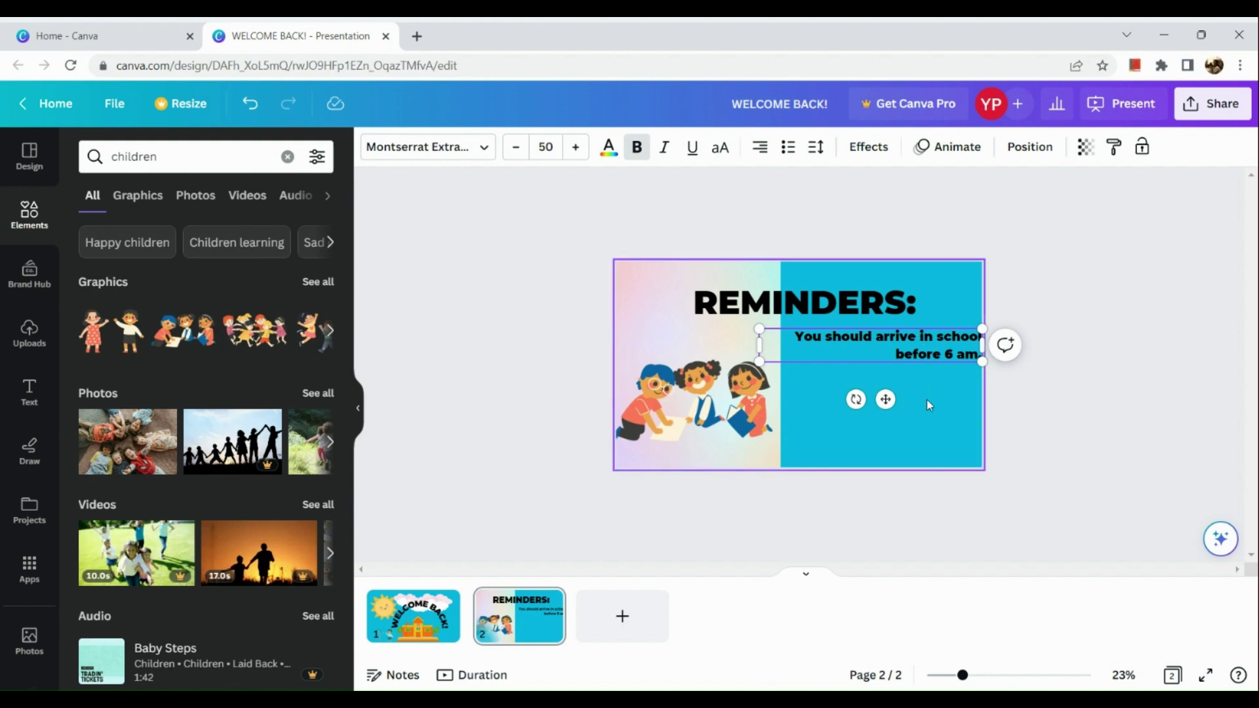
pyautogui.click(1156, 422)
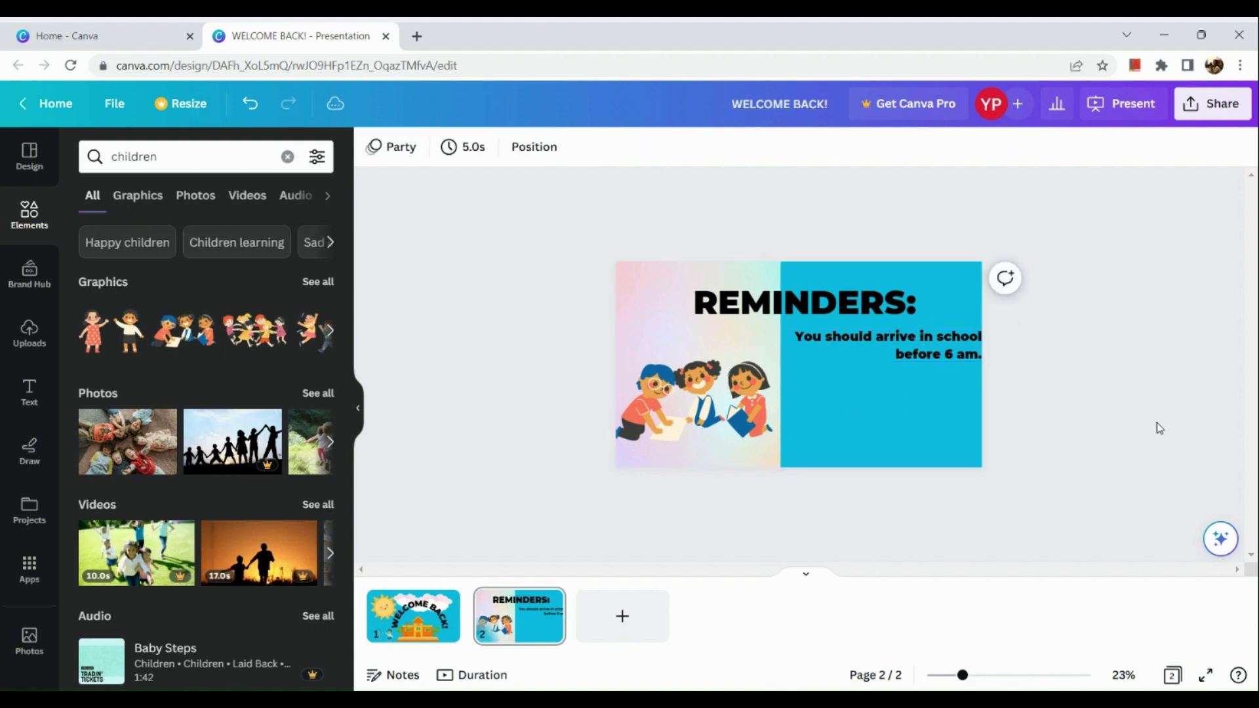
pyautogui.click(939, 331)
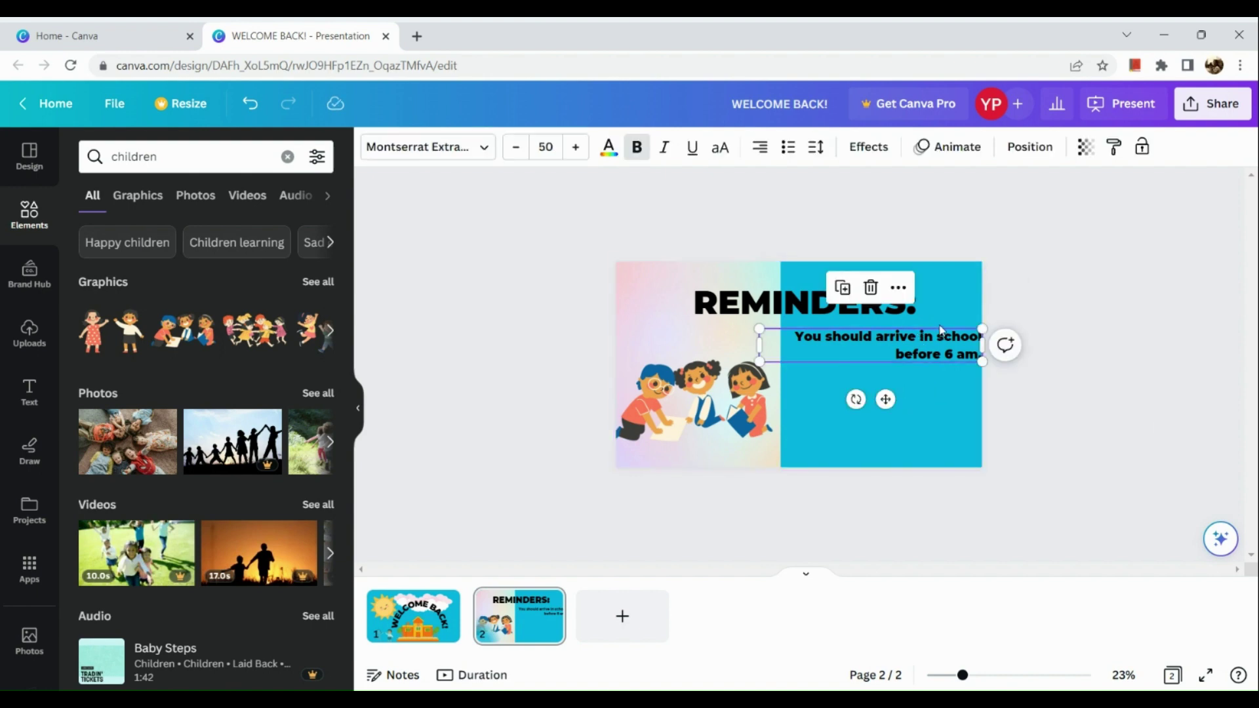
pyautogui.moveTo(885, 399)
pyautogui.mouseDown()
pyautogui.moveTo(869, 406)
pyautogui.moveTo(877, 418)
pyautogui.mouseUp()
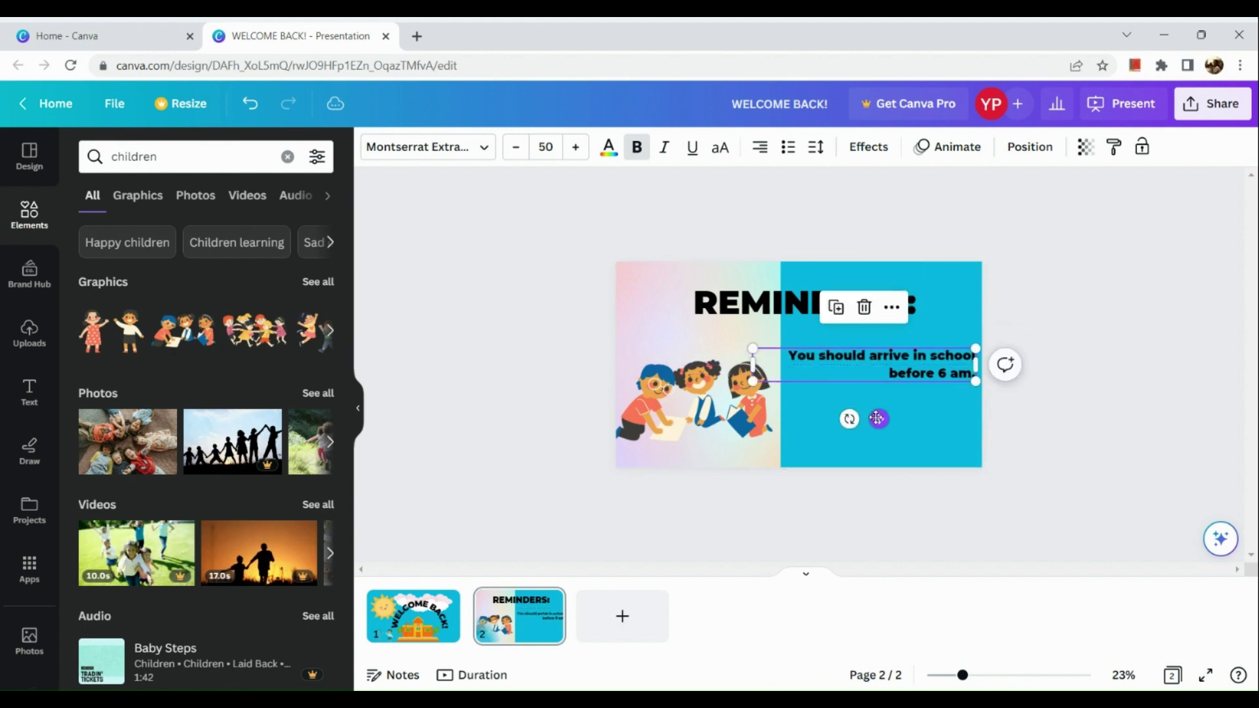
pyautogui.click(1038, 506)
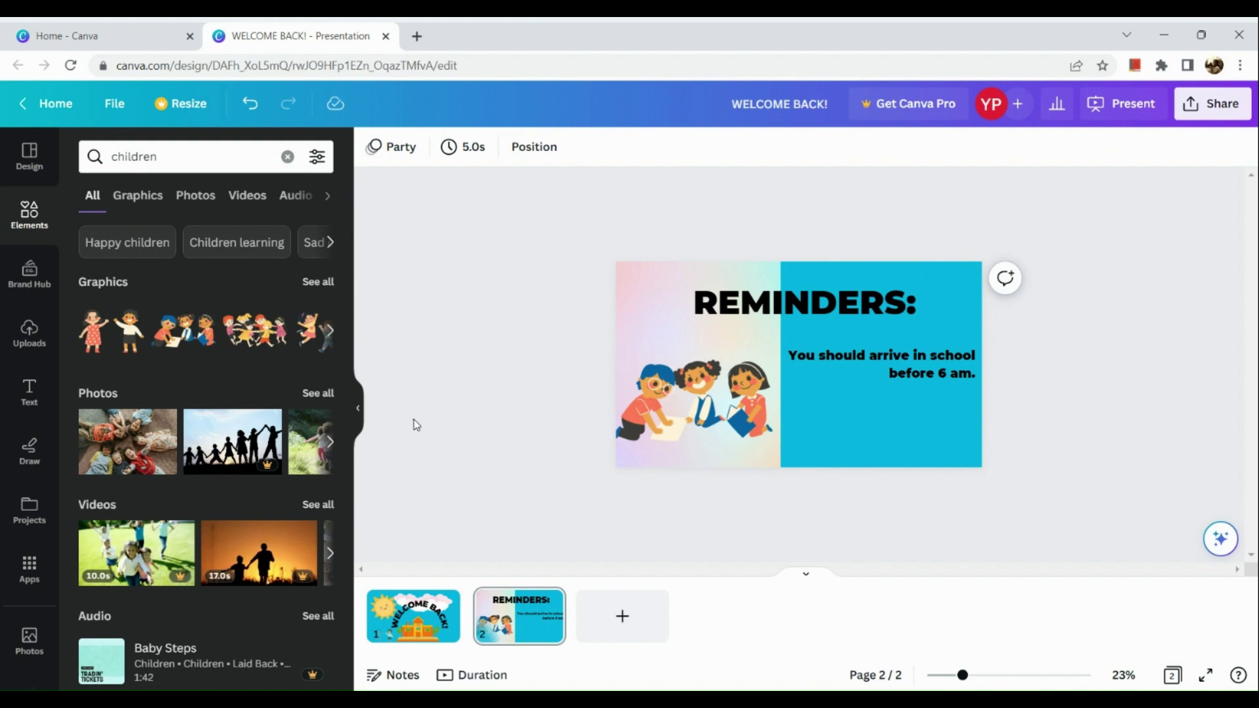
# Apply the Party page animation to slide 2 and return to the first slide.
pyautogui.click(409, 161)
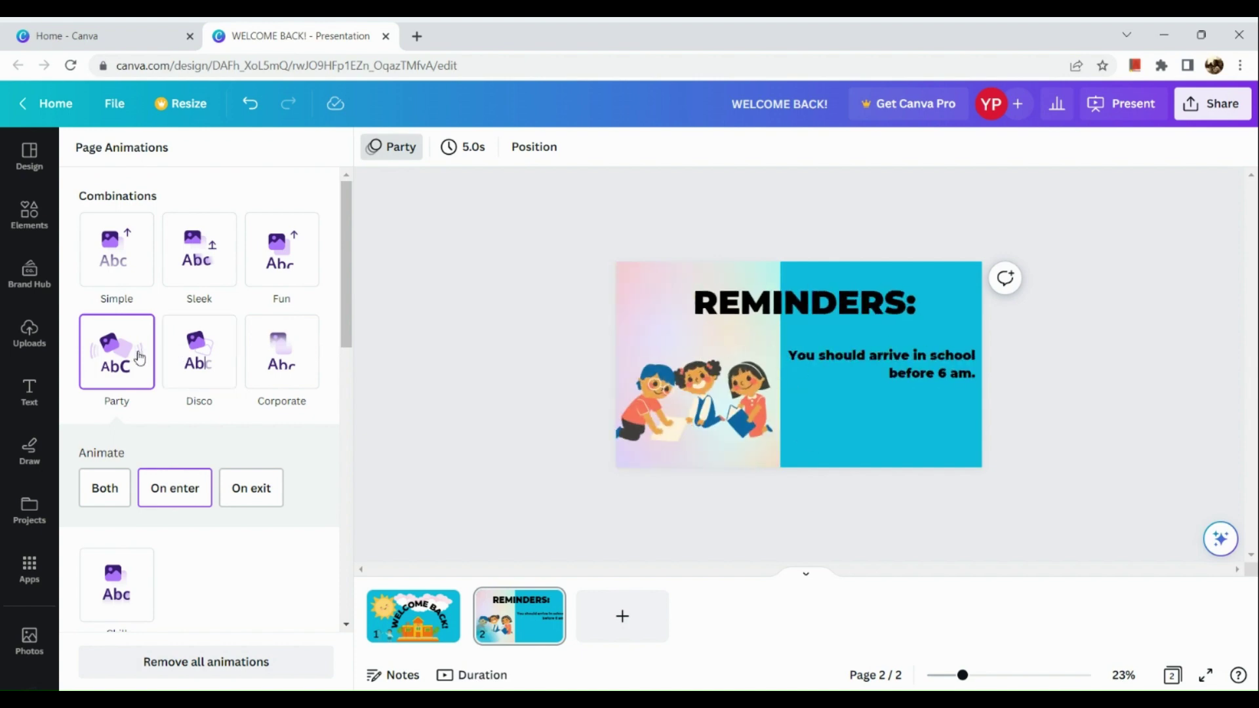
pyautogui.click(425, 630)
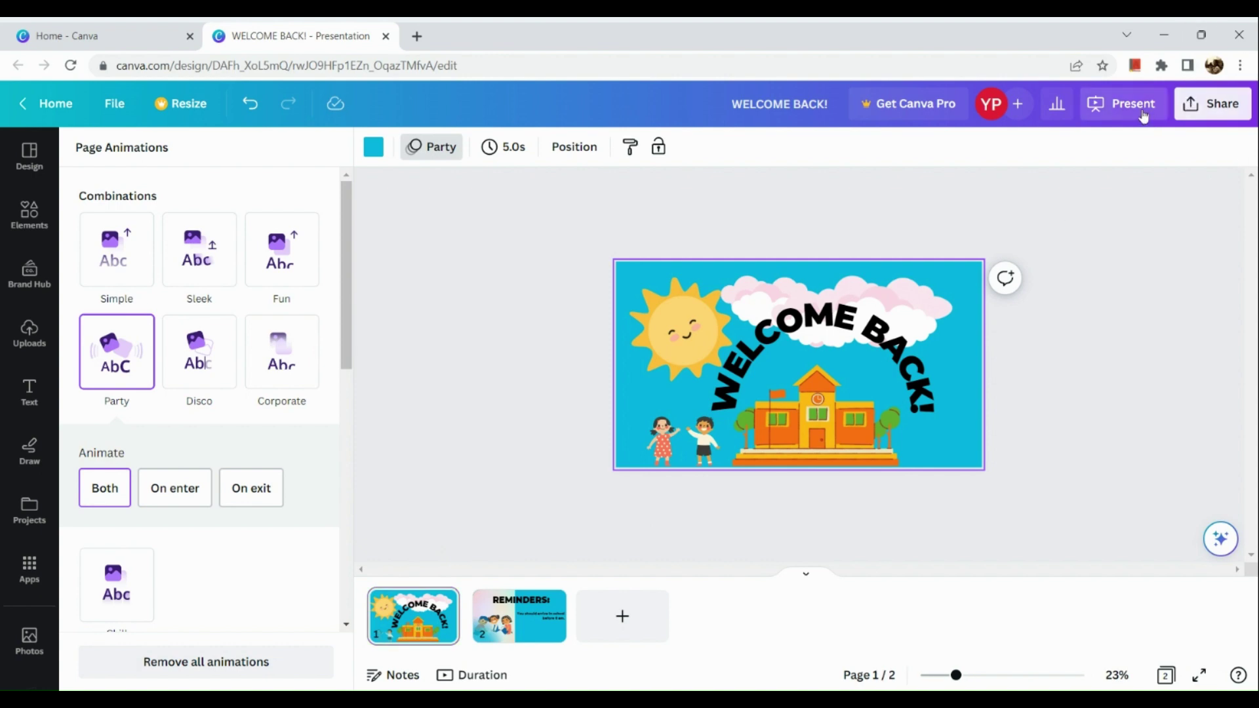
# Start the full-screen presentation and advance from WELCOME BACK! to the REMINDERS slide.
pyautogui.click(1120, 105)
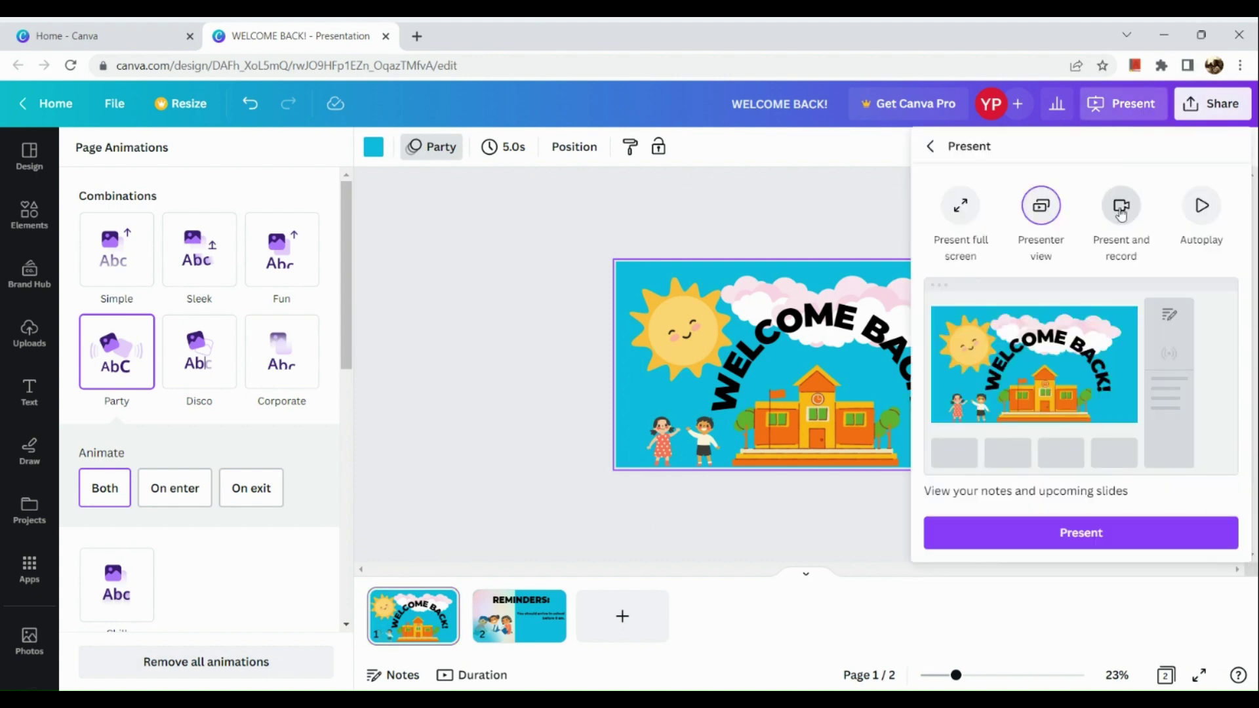
pyautogui.click(961, 207)
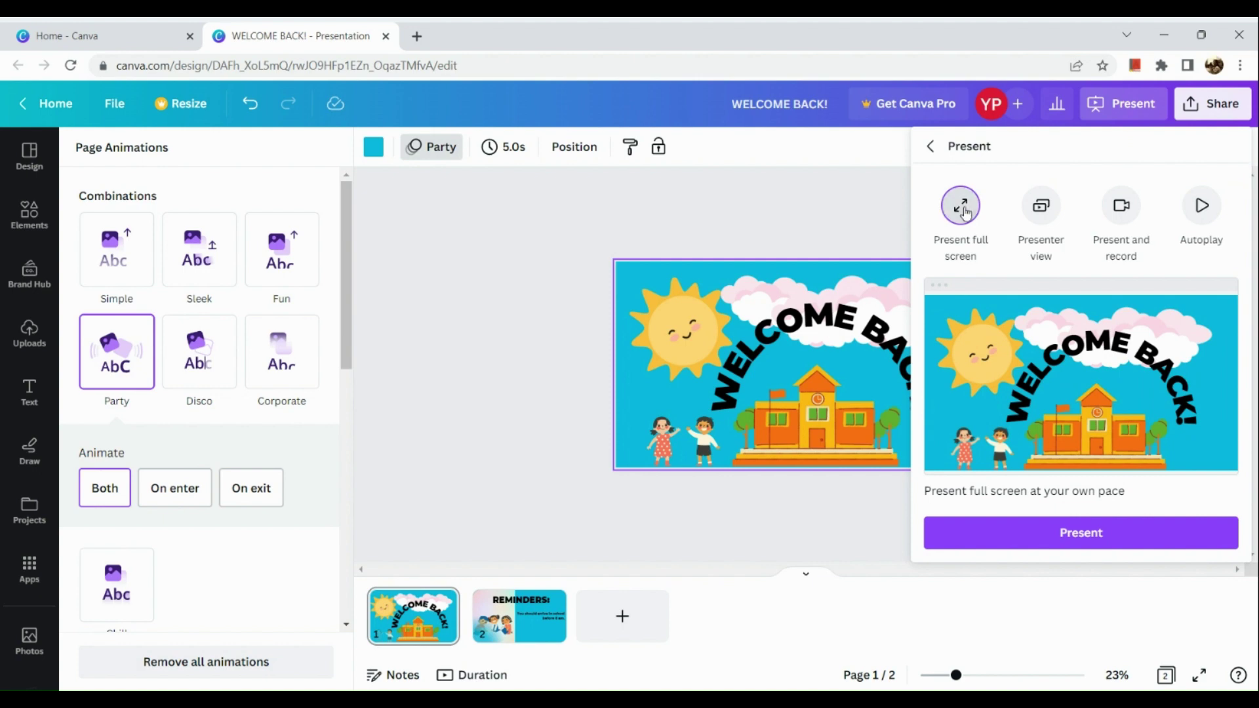
pyautogui.click(980, 527)
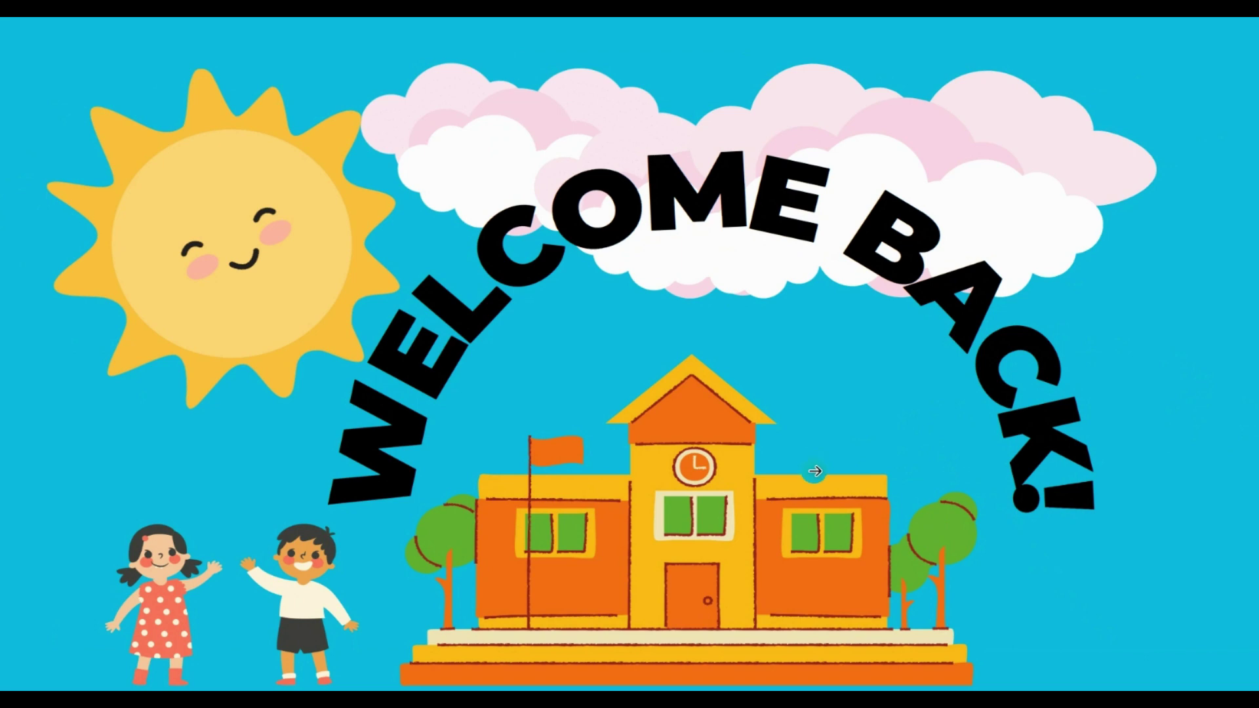
pyautogui.click(817, 469)
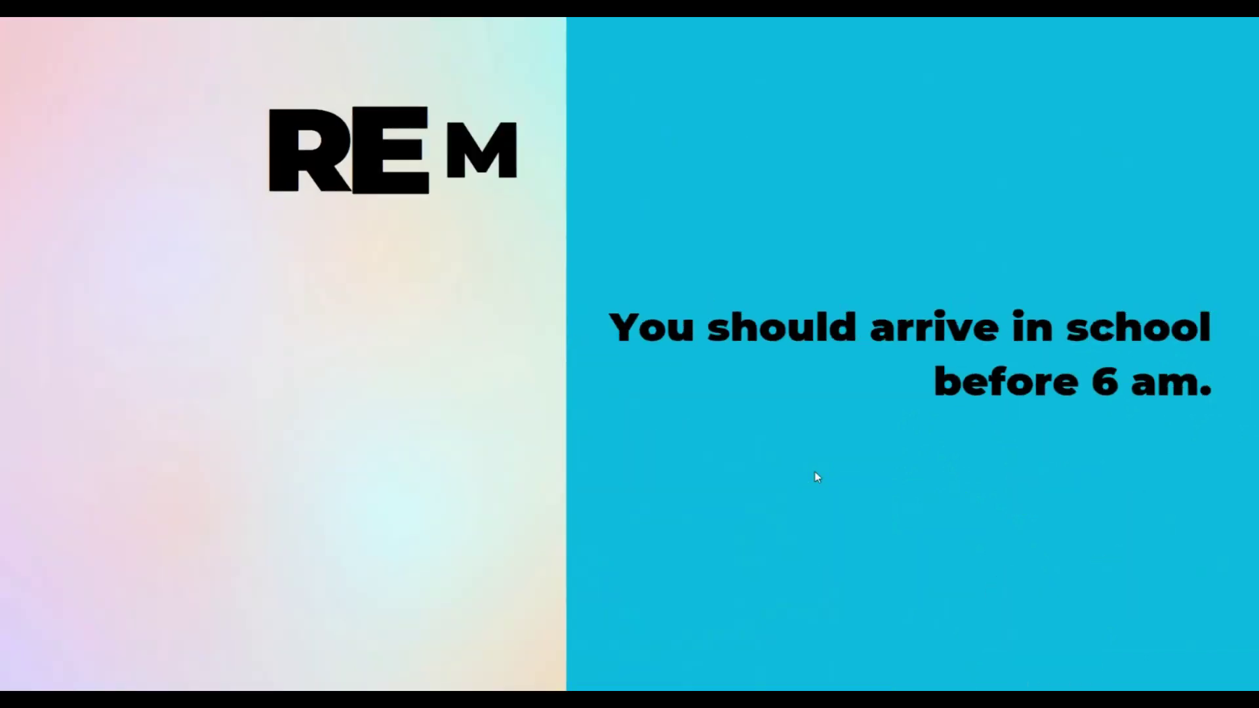